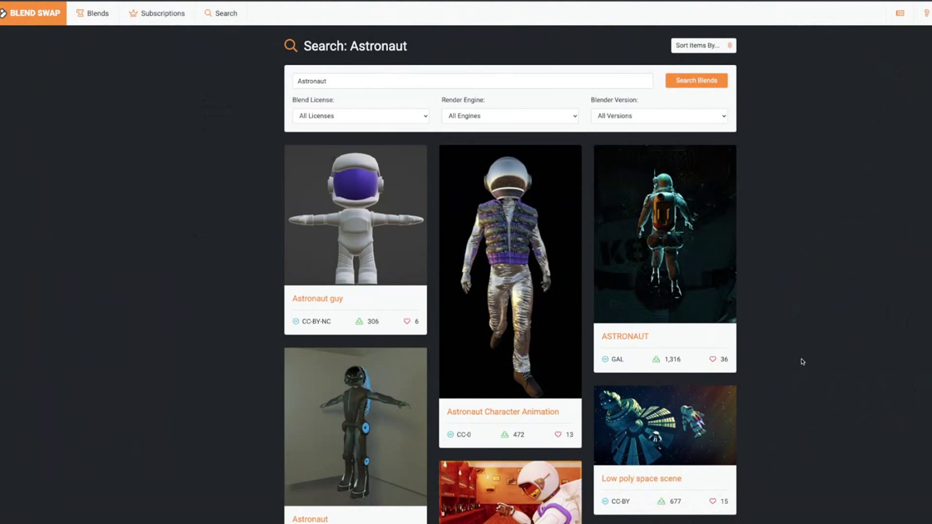
# Open the ASTRONAUT model with the GAL license from the search results and look through its preview images.
pyautogui.click(622, 339)
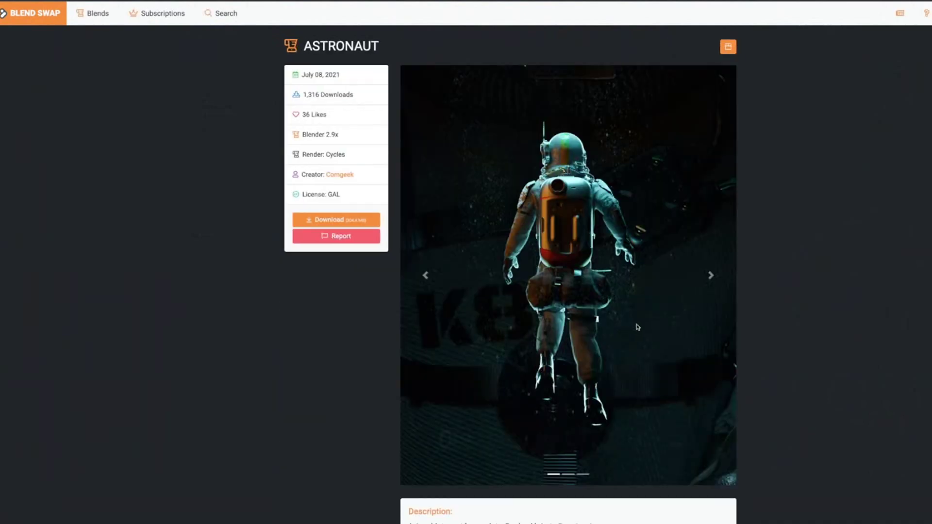
pyautogui.click(709, 276)
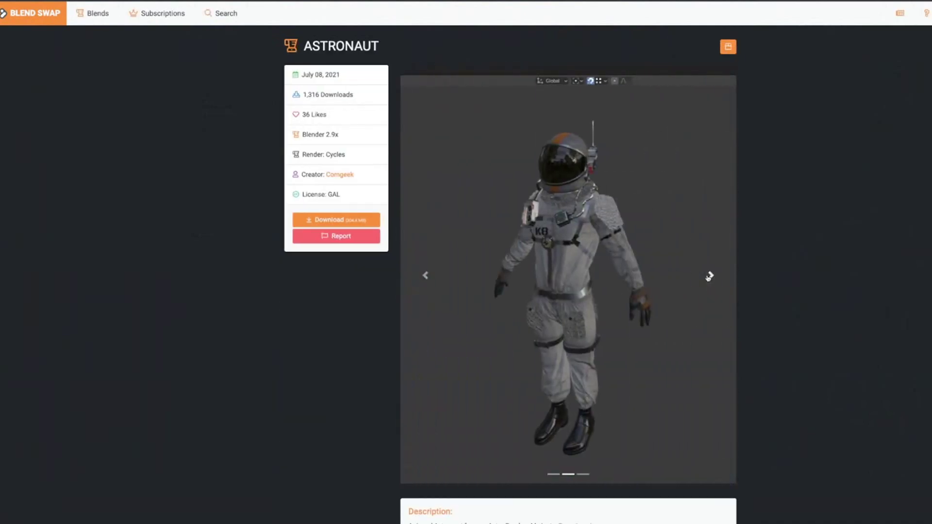
pyautogui.click(710, 276)
pyautogui.click(710, 276)
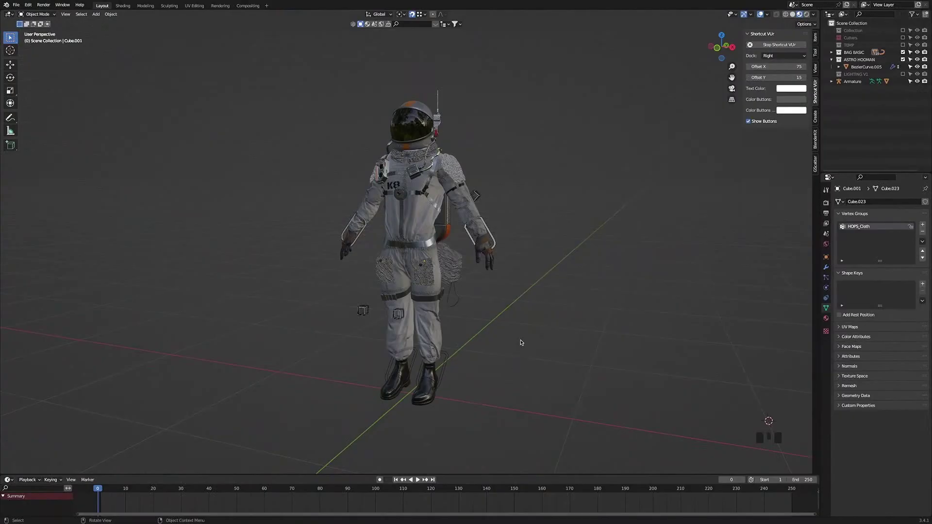
# In Blender, select the astronaut's separate suit, bag and accessory pieces and join them into one mesh with the BezierCurve.005 body.
pyautogui.moveTo(521, 343); pyautogui.dragTo(573, 308, button='middle')
pyautogui.scroll(-2, 554, 293)
pyautogui.scroll(1, 450, 300)
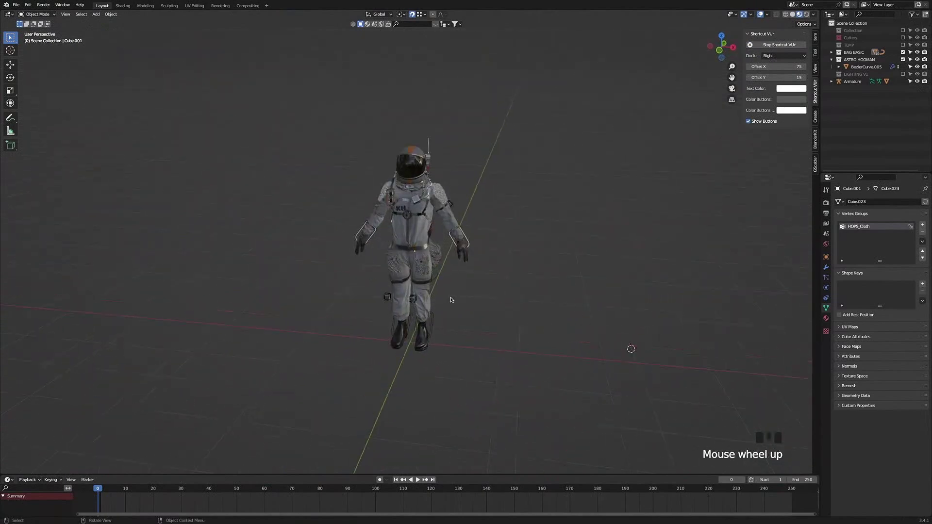
pyautogui.scroll(2, 450, 300)
pyautogui.keyDown('shift'); pyautogui.click(412, 272); pyautogui.keyUp('shift')
pyautogui.moveTo(484, 304); pyautogui.dragTo(670, 297, button='middle')
pyautogui.moveTo(437, 301); pyautogui.dragTo(486, 291, button='middle')
pyautogui.scroll(3, 437, 315)
pyautogui.keyDown('shift'); pyautogui.click(534, 316); pyautogui.keyUp('shift')
pyautogui.scroll(3, 421, 329)
pyautogui.keyDown('shift'); pyautogui.click(421, 330); pyautogui.keyUp('shift')
pyautogui.keyDown('shift'); pyautogui.click(599, 343); pyautogui.keyUp('shift')
pyautogui.scroll(-5, 599, 344)
pyautogui.keyDown('shift'); pyautogui.click(413, 301); pyautogui.keyUp('shift')
pyautogui.press('g')
pyautogui.rightClick(563, 204)
pyautogui.scroll(5, 486, 252)
pyautogui.scroll(-5, 437, 267)
pyautogui.moveTo(233, 272); pyautogui.dragTo(422, 270, button='middle')
pyautogui.hotkey('ctrl', 'j')
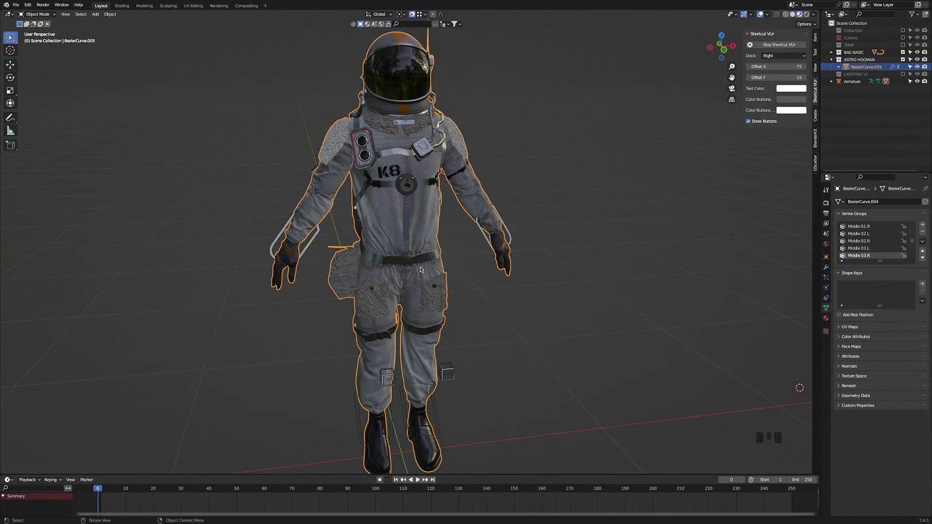
# Delete the thin looped cord hanging below the bags behind the astronaut.
pyautogui.moveTo(421, 243); pyautogui.dragTo(469, 286, button='middle')
pyautogui.scroll(4, 468, 286)
pyautogui.moveTo(486, 350); pyautogui.dragTo(491, 379, button='middle')
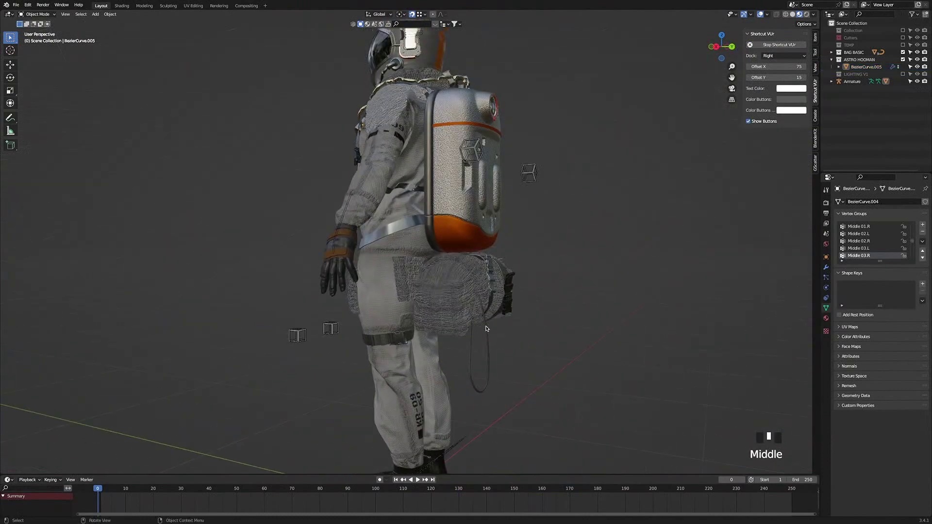
pyautogui.click(493, 386)
pyautogui.press('x')
pyautogui.click(494, 386)
# Select the joined astronaut mesh together with its armature and copy both objects.
pyautogui.scroll(-5, 466, 359)
pyautogui.moveTo(416, 332); pyautogui.dragTo(519, 343, button='middle')
pyautogui.click(405, 236)
pyautogui.moveTo(408, 246); pyautogui.dragTo(437, 296, button='middle')
pyautogui.keyDown('shift'); pyautogui.click(457, 313); pyautogui.keyUp('shift')
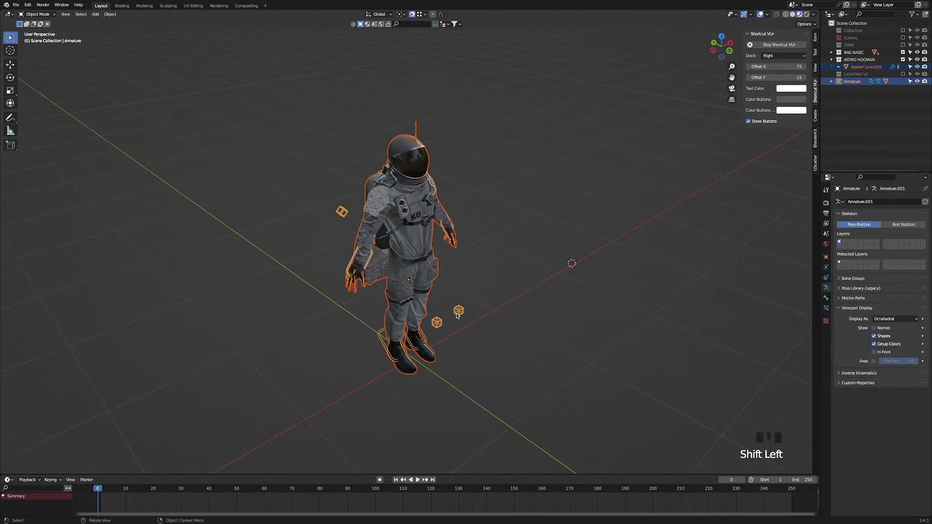
pyautogui.press('super+c')
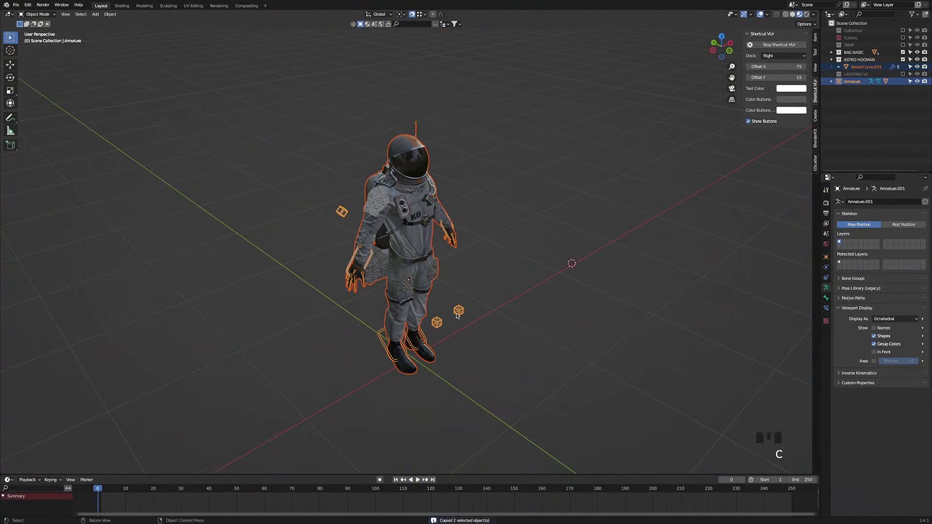
# Create a new General file without saving the changes to the astronaut file.
pyautogui.click(534, 356)
pyautogui.moveTo(534, 356); pyautogui.dragTo(382, 341, button='middle')
pyautogui.click(14, 6)
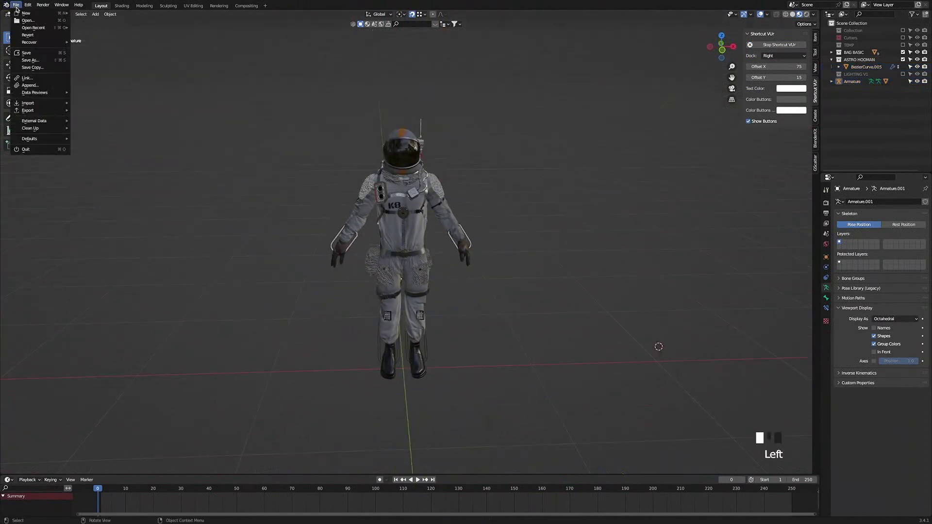
pyautogui.moveTo(19, 13)
pyautogui.click(89, 13)
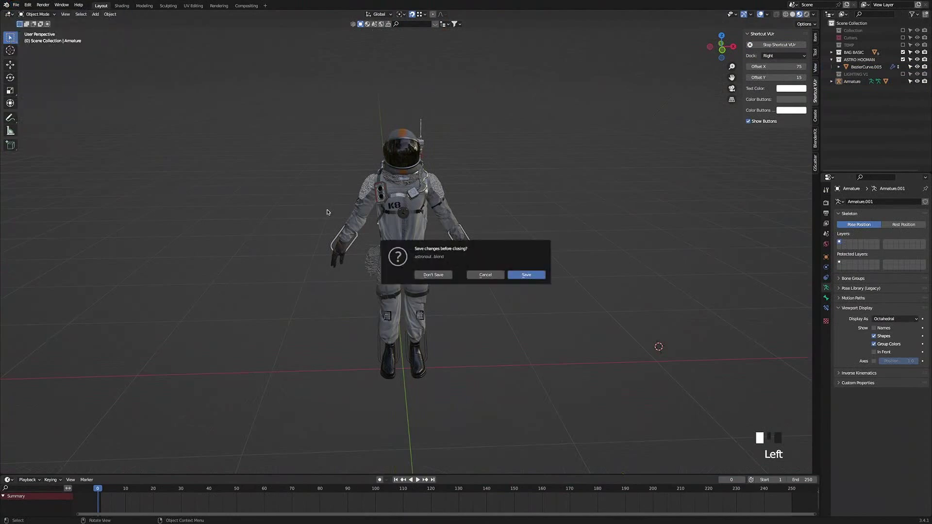
pyautogui.click(431, 276)
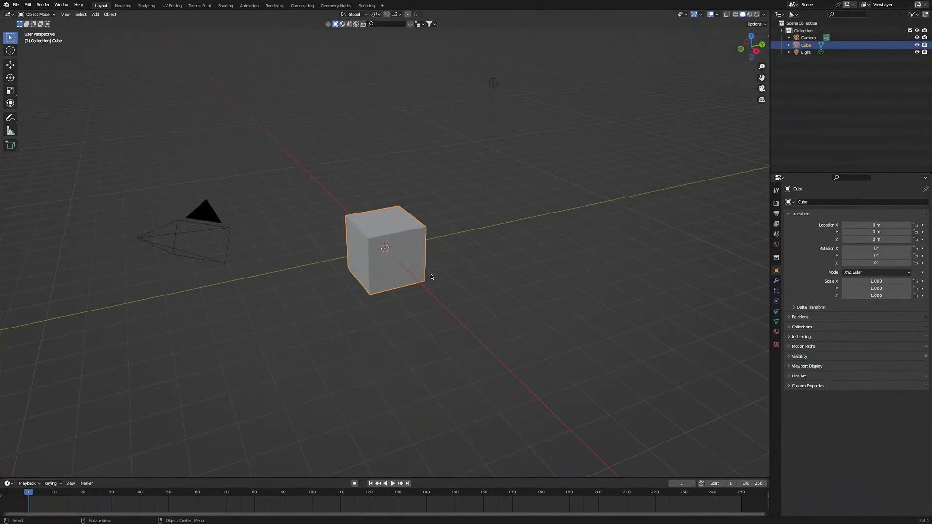
# Delete the default camera, cube and light, and paste the copied astronaut with its armature.
pyautogui.press('a')
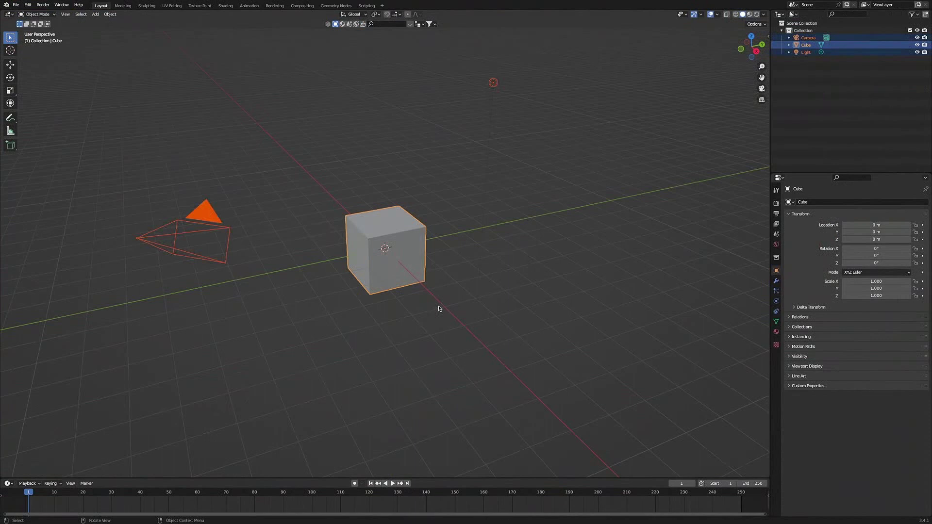
pyautogui.press('x')
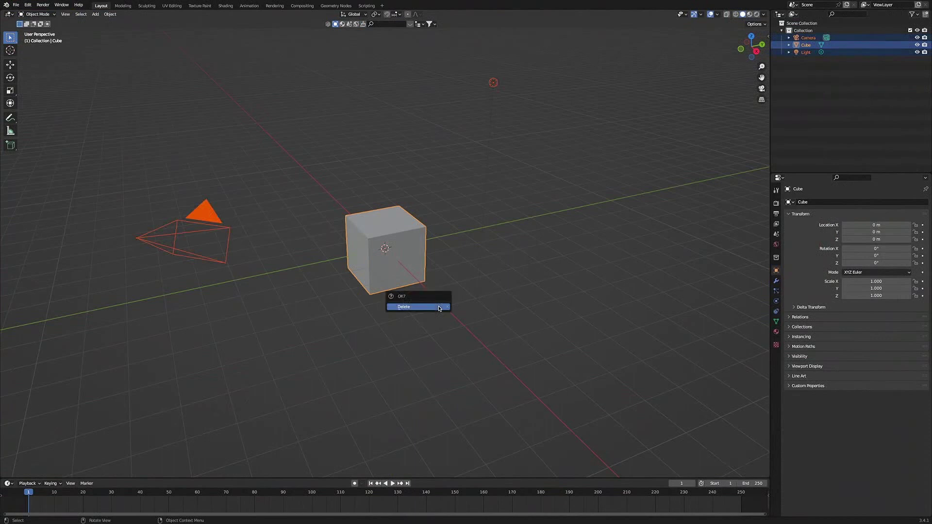
pyautogui.click(439, 308)
pyautogui.moveTo(401, 287); pyautogui.dragTo(437, 285, button='middle')
pyautogui.hotkey('ctrl', 'v')
pyautogui.scroll(4, 403, 233)
# Delete the two stray pasted outline objects, a cube and a plane, beside the astronaut.
pyautogui.click(493, 286)
pyautogui.moveTo(627, 319); pyautogui.dragTo(504, 188)
pyautogui.press('z')
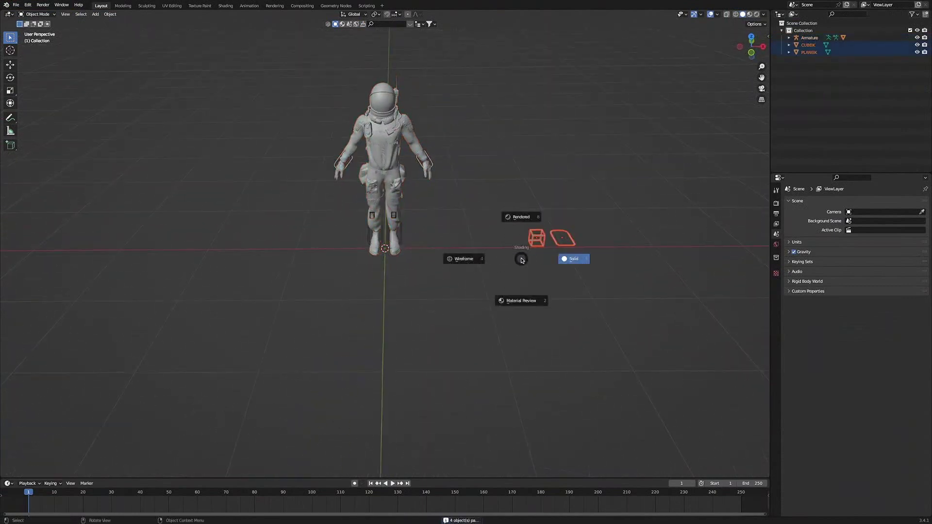
pyautogui.press('x')
pyautogui.click(521, 260)
# Switch the viewport shading to Material Preview to display the astronaut's textures.
pyautogui.scroll(-3, 469, 173)
pyautogui.scroll(3, 412, 150)
pyautogui.moveTo(413, 150); pyautogui.dragTo(655, 90, button='middle')
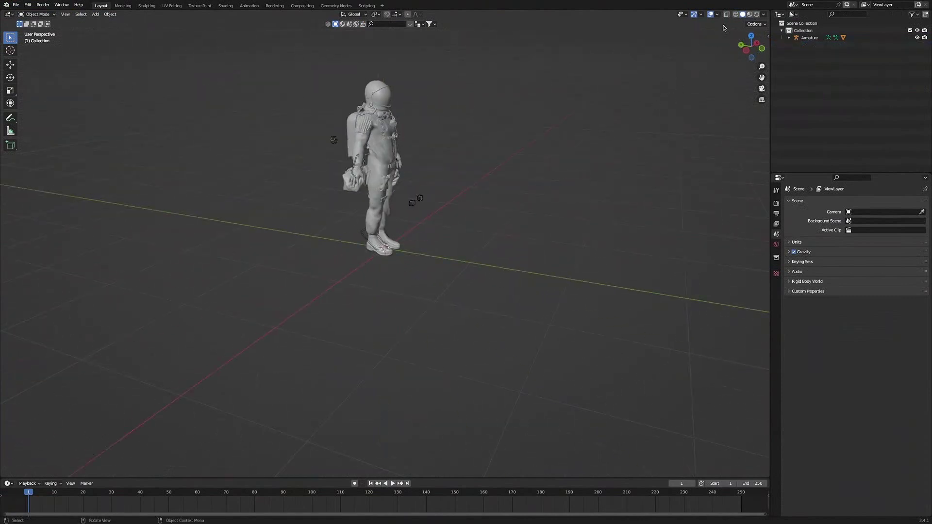
pyautogui.click(750, 14)
pyautogui.moveTo(489, 207); pyautogui.dragTo(451, 213, button='middle')
pyautogui.scroll(-1, 451, 214)
# Add a camera aligned to a front view of the astronaut and set its location to X 0.013827, Y -1.5763, Z 1.6167 m.
pyautogui.click(754, 53)
pyautogui.scroll(2, 563, 173)
pyautogui.moveTo(559, 247); pyautogui.dragTo(289, 77)
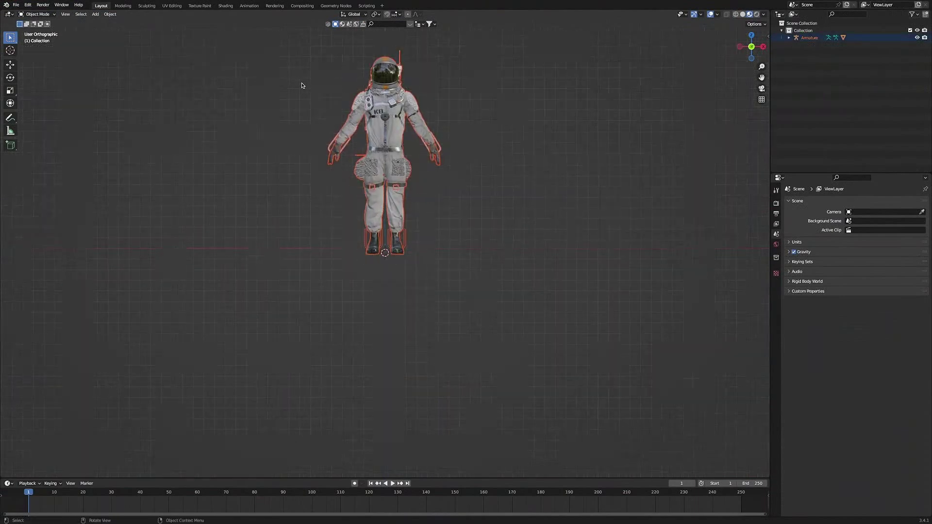
pyautogui.press('KP_Decimal')
pyautogui.click(560, 208)
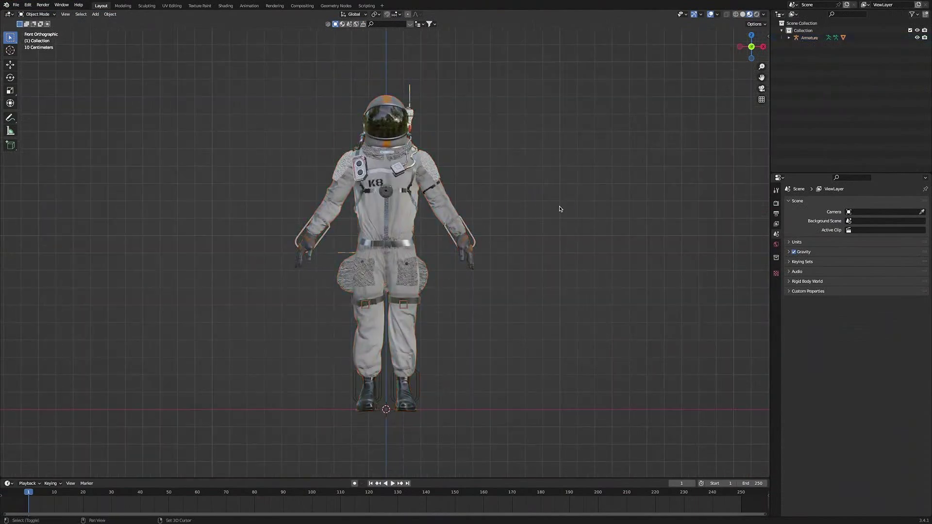
pyautogui.hotkey('shift', 'a')
pyautogui.click(544, 315)
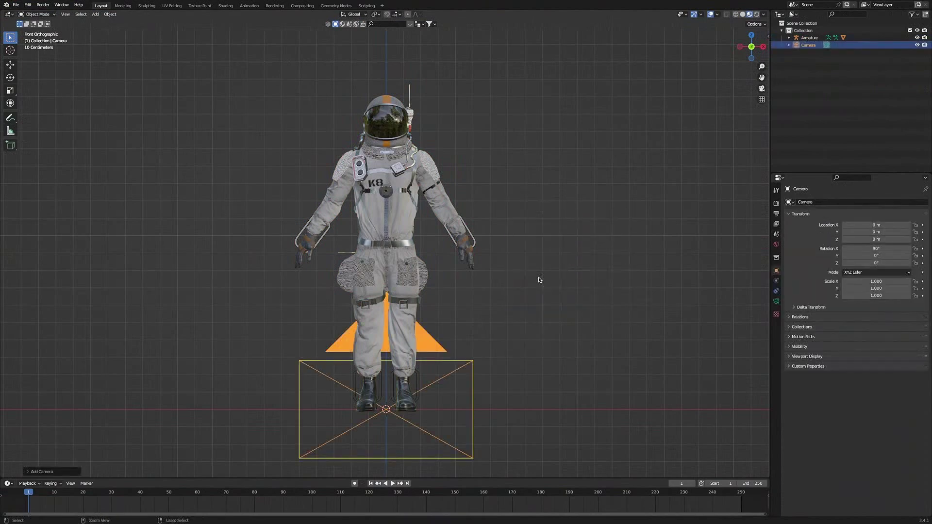
pyautogui.press('ctrl+alt+KP_0')
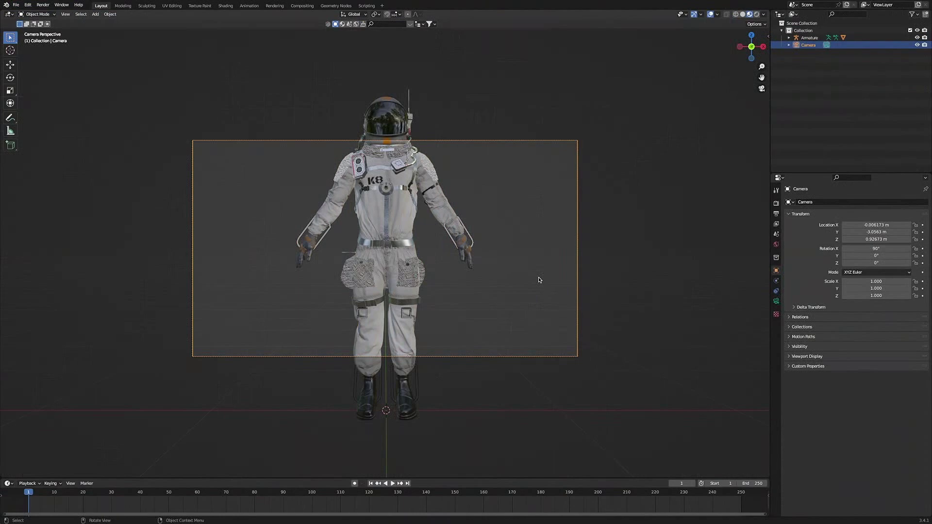
pyautogui.moveTo(874, 232); pyautogui.dragTo(908, 239)
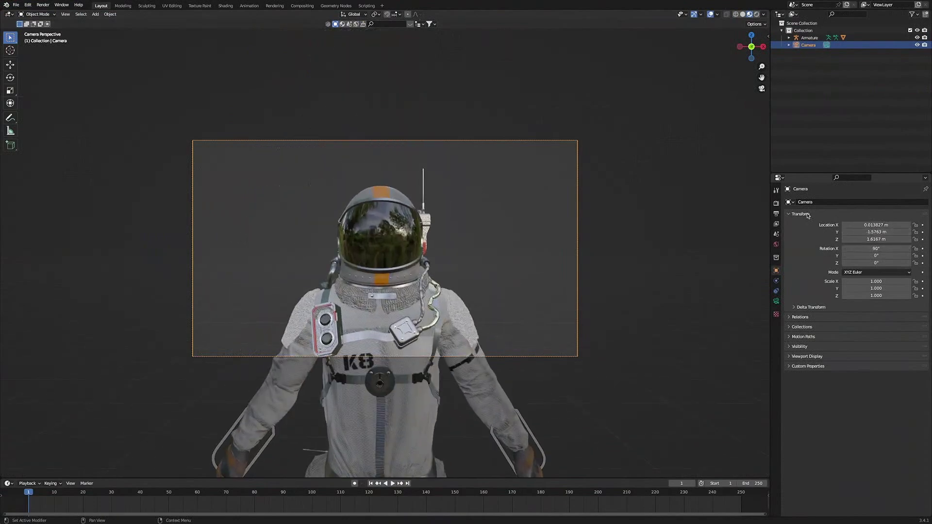
# Set the output's horizontal resolution to 1080 px for a square frame.
pyautogui.click(777, 203)
pyautogui.click(777, 213)
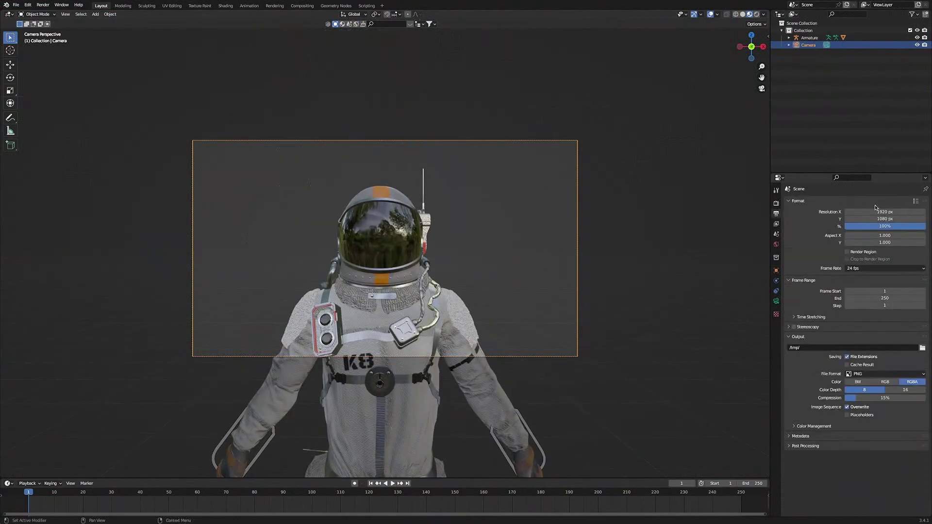
pyautogui.click(884, 212)
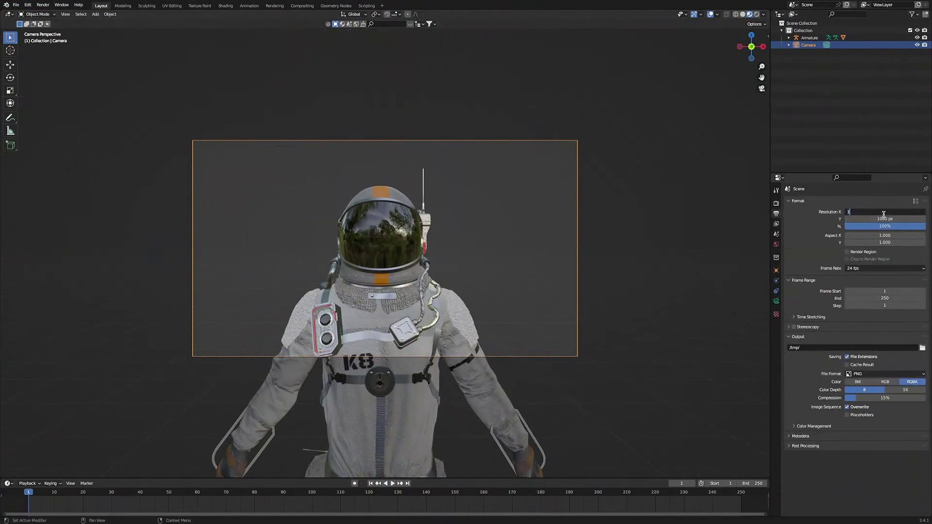
pyautogui.press('Return')
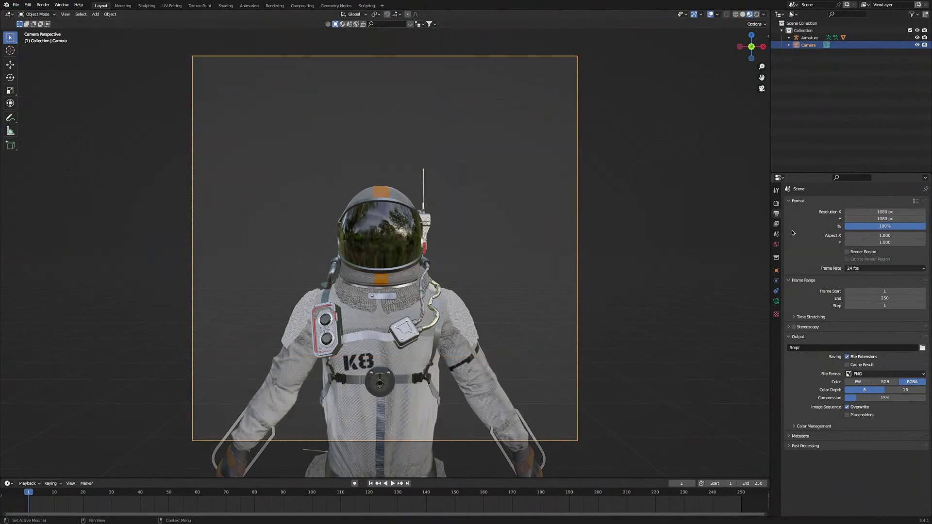
# Set the camera's passepartout opacity to 1.000 so the area outside the frame is fully black.
pyautogui.click(776, 301)
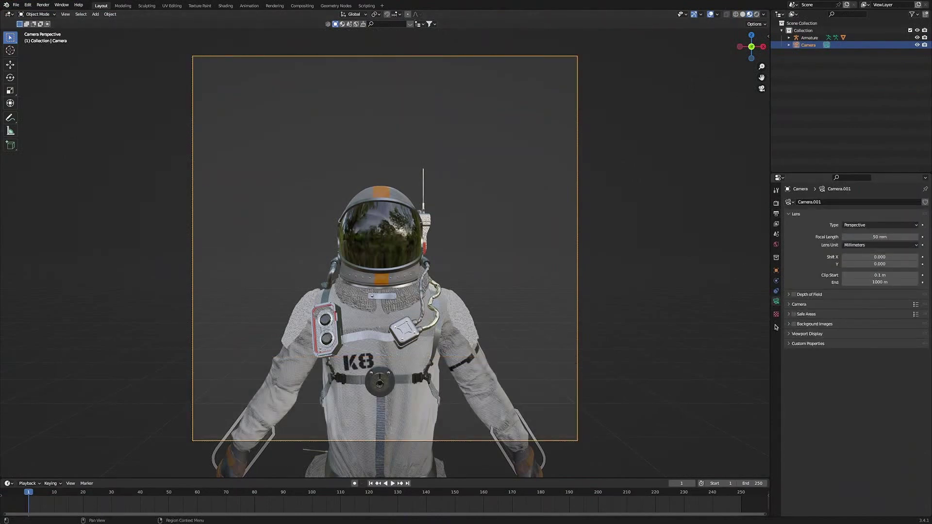
pyautogui.click(788, 334)
pyautogui.moveTo(869, 387); pyautogui.dragTo(922, 387)
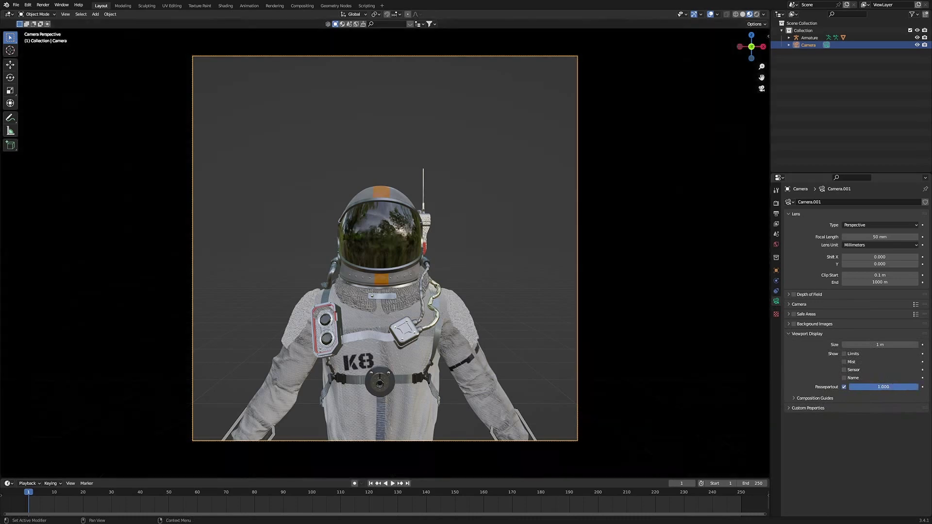
# Raise the camera to a Z location of 1.8267 m and deselect it.
pyautogui.click(777, 270)
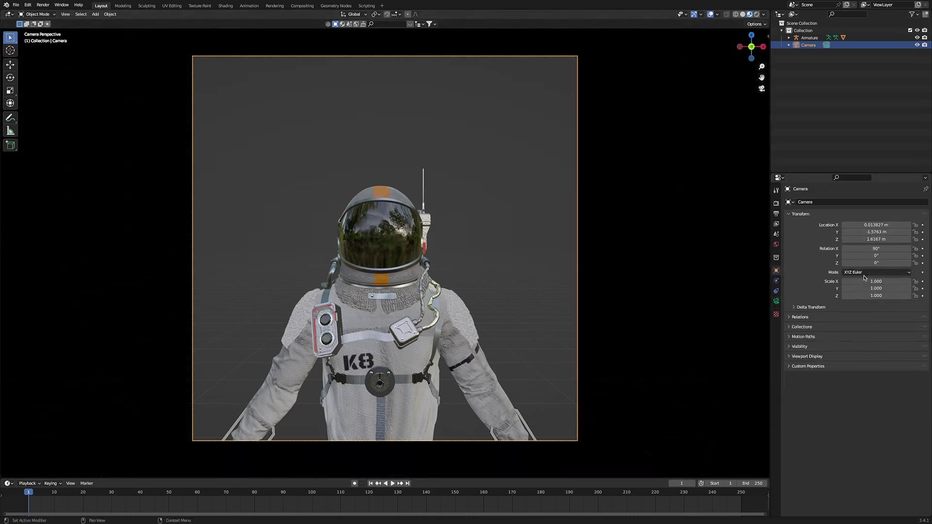
pyautogui.moveTo(876, 239); pyautogui.dragTo(896, 239)
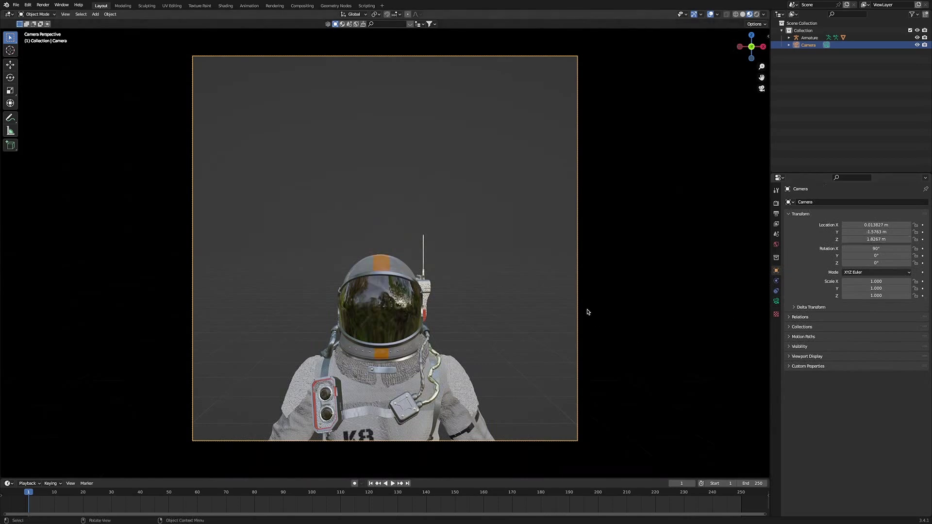
pyautogui.click(503, 298)
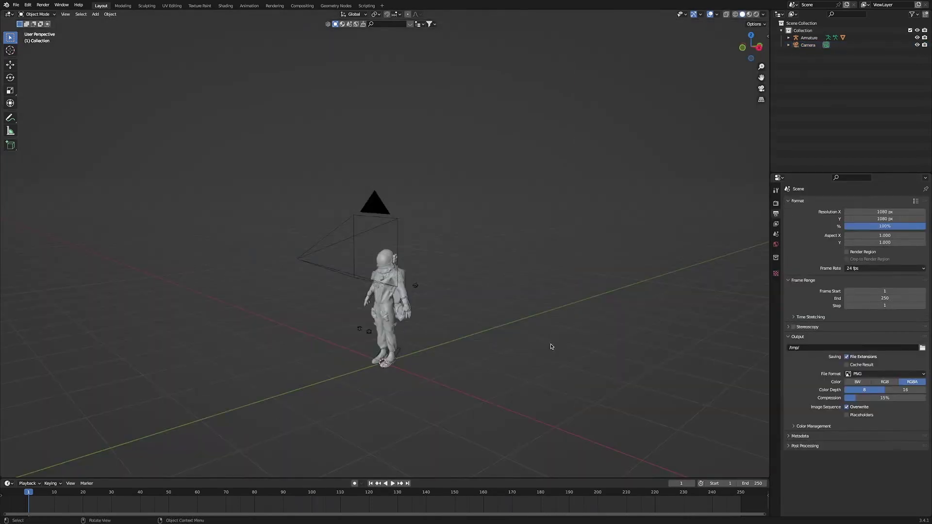
# Add a plane mesh and move it along the Y axis to a spot behind the astronaut.
pyautogui.moveTo(489, 254); pyautogui.dragTo(506, 265, button='middle')
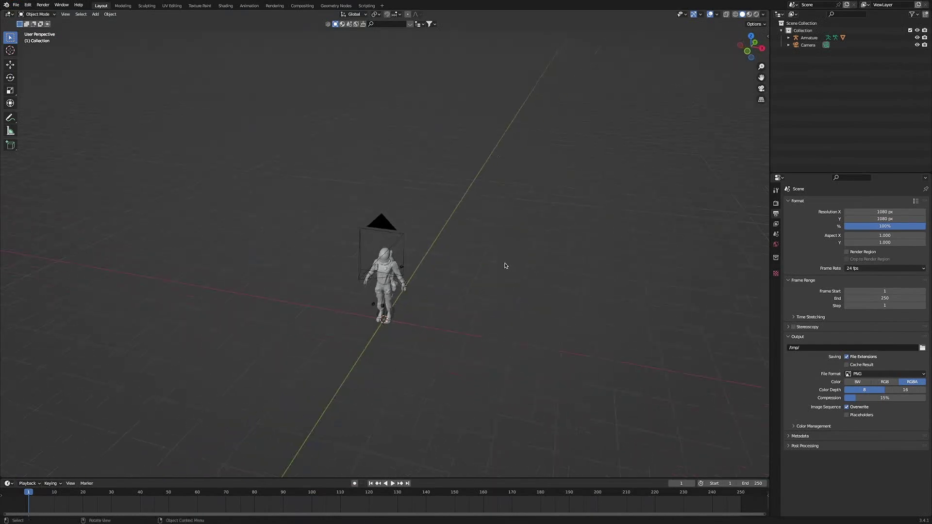
pyautogui.hotkey('shift', 'a')
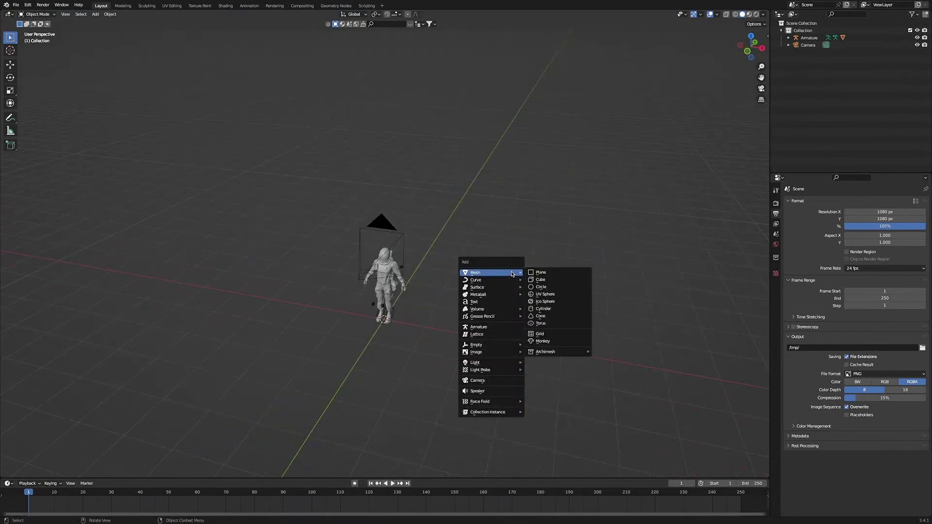
pyautogui.click(536, 273)
pyautogui.moveTo(424, 357); pyautogui.dragTo(370, 370, button='middle')
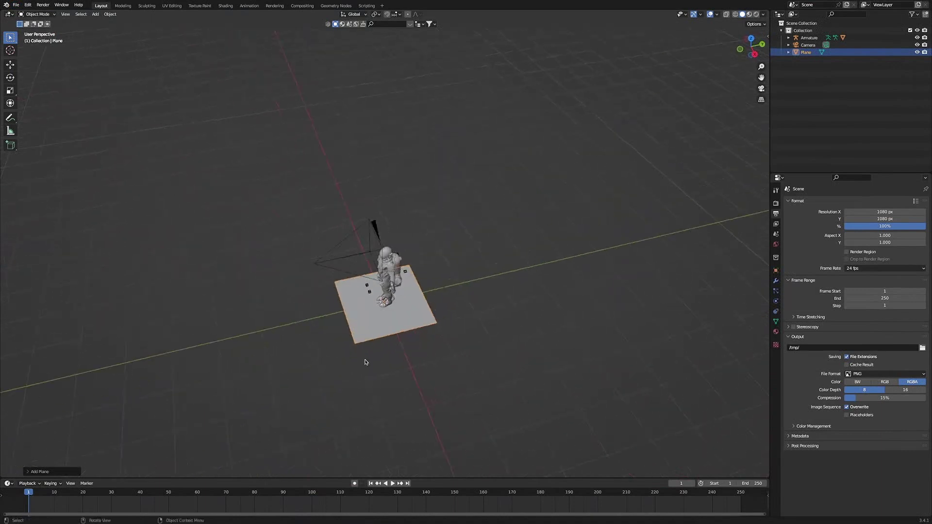
pyautogui.press('g')
pyautogui.press('y')
pyautogui.click(649, 306)
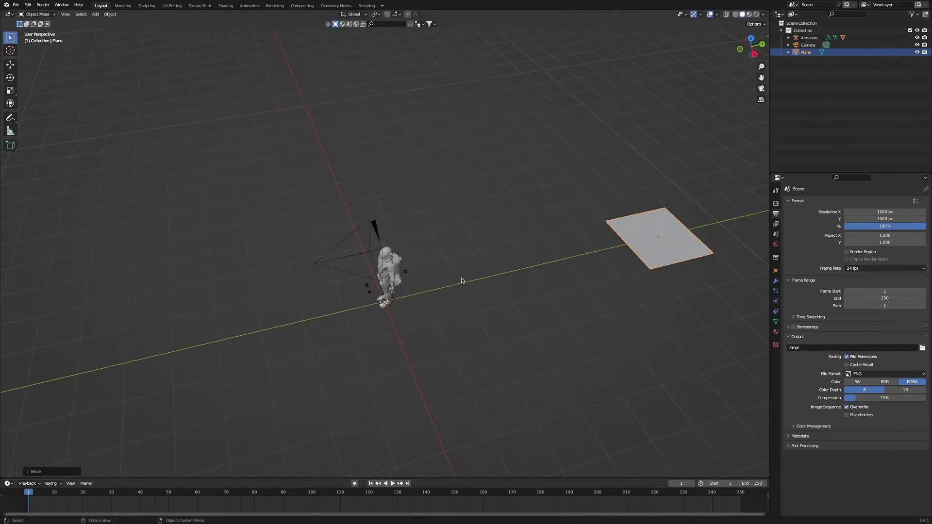
# Move the plane much farther behind the astronaut along Y and scale it up to a large square.
pyautogui.scroll(-8, 522, 297)
pyautogui.click(751, 39)
pyautogui.click(10, 64)
pyautogui.moveTo(385, 179); pyautogui.dragTo(384, 119)
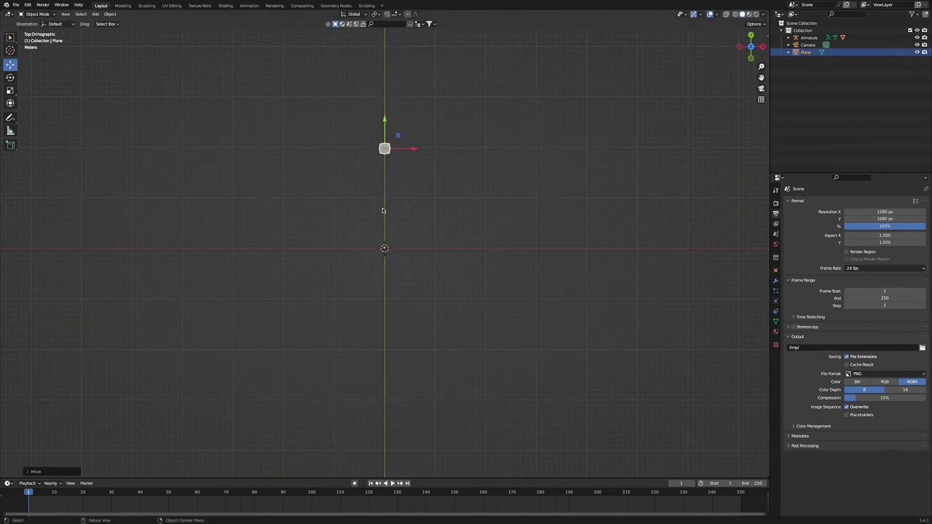
pyautogui.press('s')
pyautogui.click(150, 336)
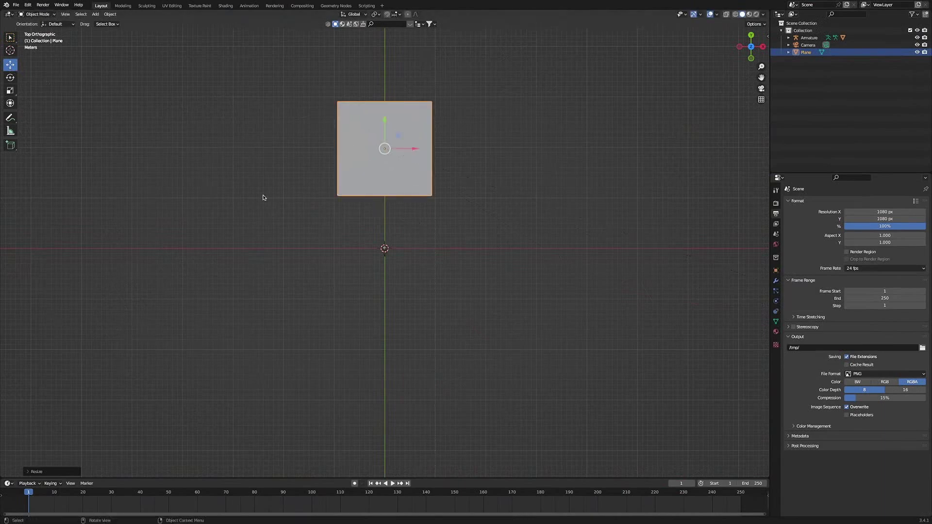
# Push the plane farther behind the astronaut along Y and scale it into a wide rectangle stretched along X.
pyautogui.moveTo(385, 120); pyautogui.dragTo(384, 66)
pyautogui.press('s')
pyautogui.click(495, 114)
pyautogui.press('s')
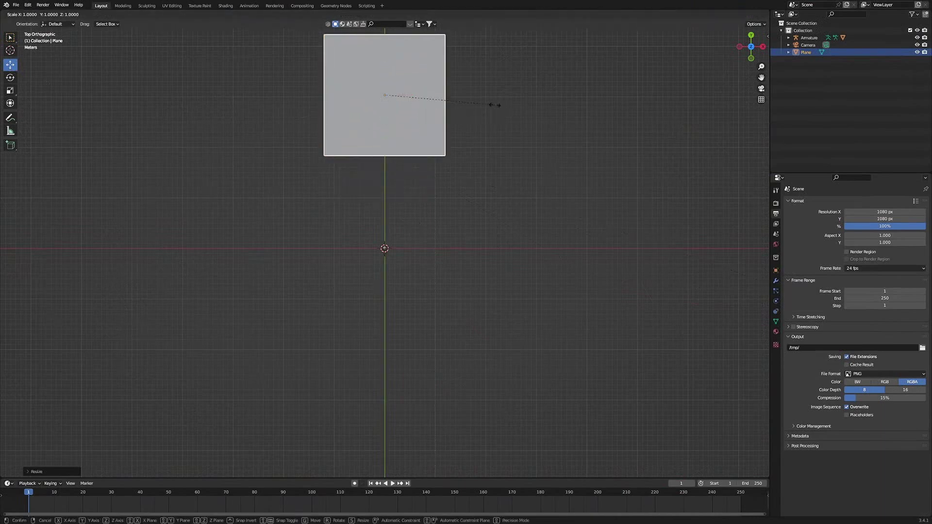
pyautogui.press('x')
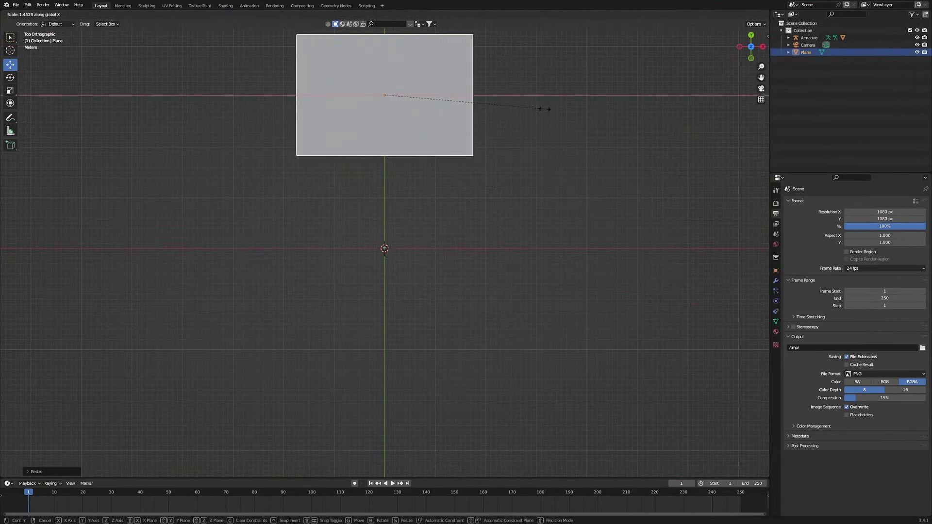
pyautogui.click(562, 110)
# Stand the plane upright by rotating it 90 degrees around the X axis.
pyautogui.moveTo(562, 110); pyautogui.dragTo(368, 280, button='middle')
pyautogui.write('rx')
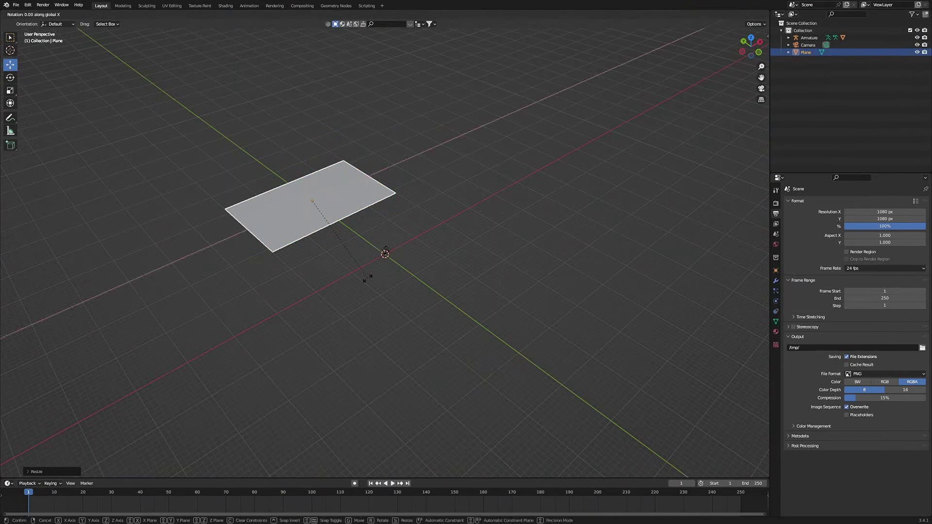
pyautogui.write('90')
pyautogui.press('Return')
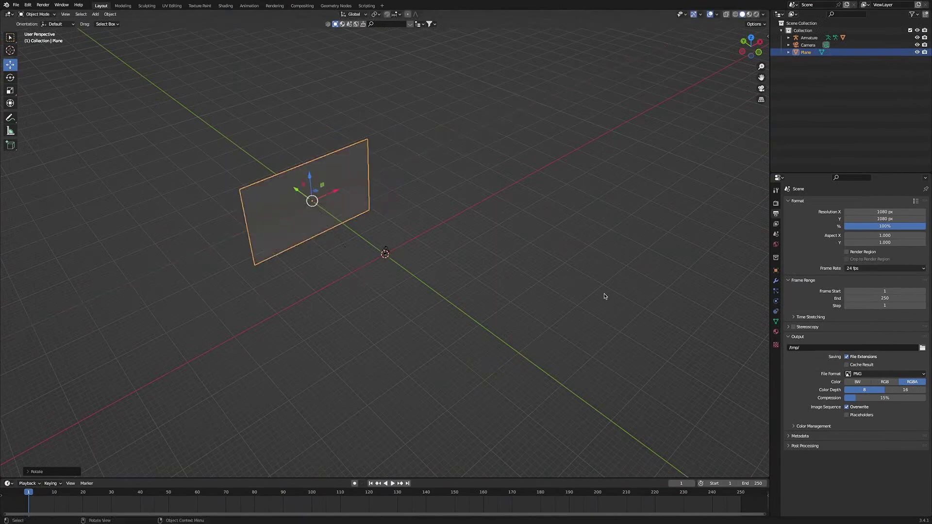
# Raise the plane along Z until it fills the camera frame behind the astronaut, and deselect it.
pyautogui.moveTo(606, 298); pyautogui.dragTo(400, 286, button='middle')
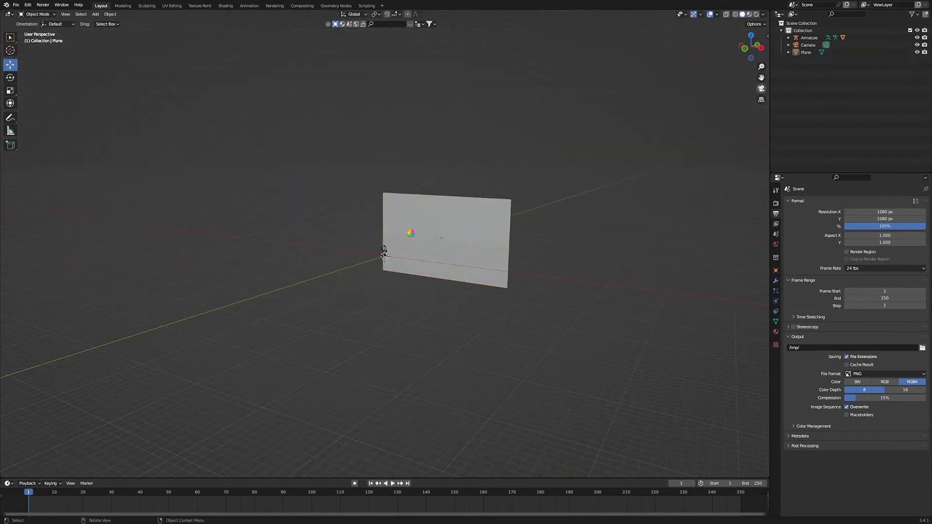
pyautogui.press('KP_0')
pyautogui.click(420, 199)
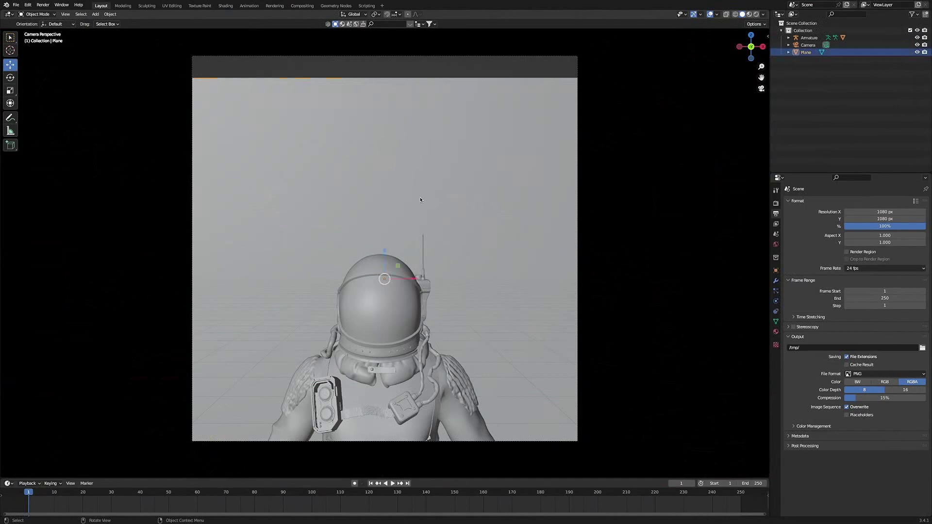
pyautogui.moveTo(386, 253); pyautogui.dragTo(387, 217)
pyautogui.moveTo(503, 175); pyautogui.dragTo(500, 188, button='middle')
pyautogui.scroll(-8, 509, 210)
pyautogui.click(458, 308)
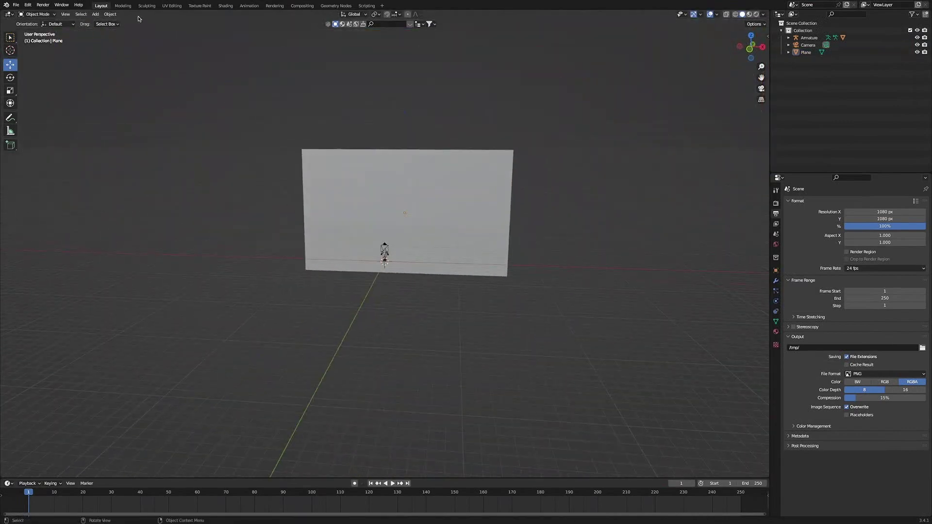
# Create a new material for the plane in the Shading workspace and show the scene through the camera.
pyautogui.click(225, 6)
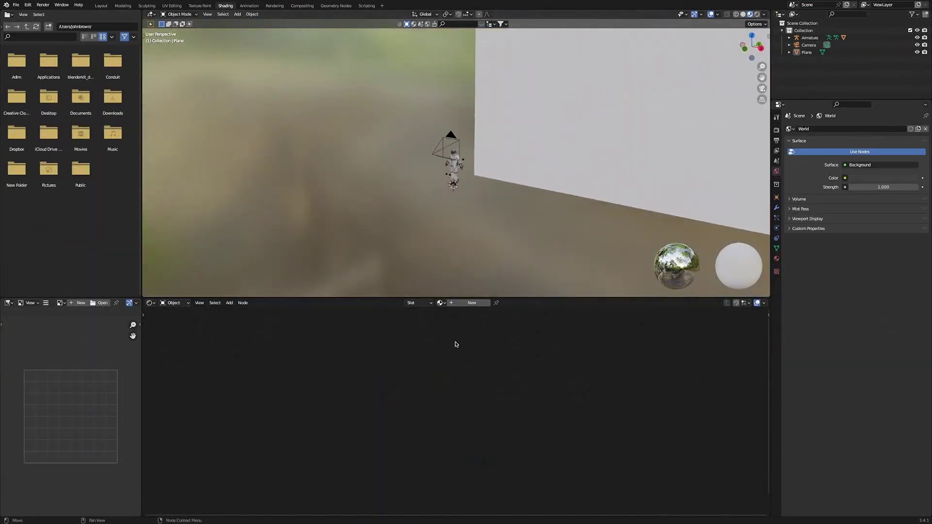
pyautogui.click(469, 305)
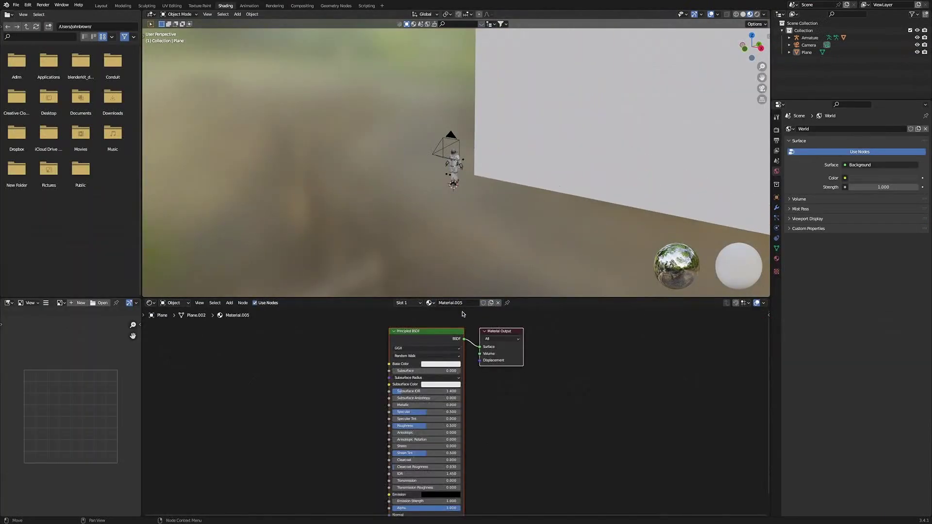
pyautogui.click(762, 88)
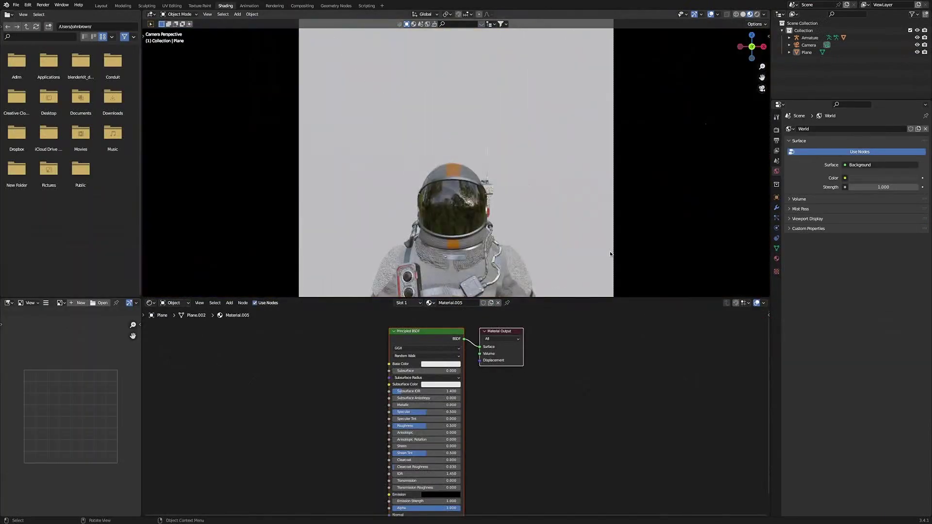
# Add an Image Texture node and connect its Color output to the Principled BSDF's Base Color.
pyautogui.hotkey('shift', 'a')
pyautogui.click(308, 416)
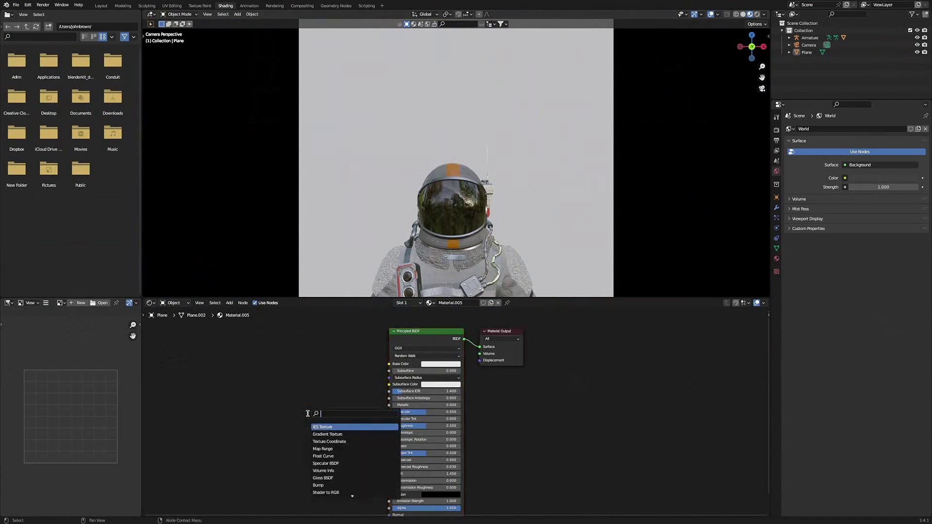
pyautogui.write('image')
pyautogui.press('Return')
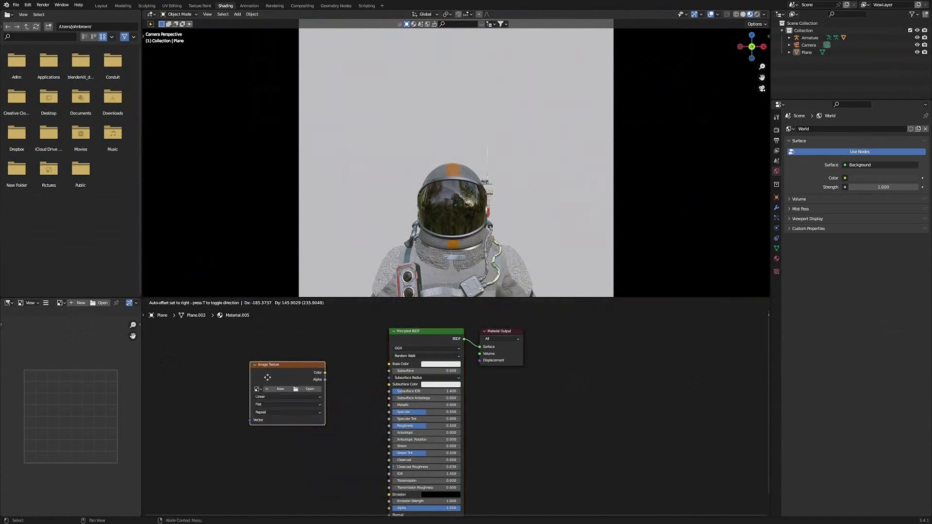
pyautogui.click(316, 374)
pyautogui.moveTo(316, 374); pyautogui.dragTo(359, 375)
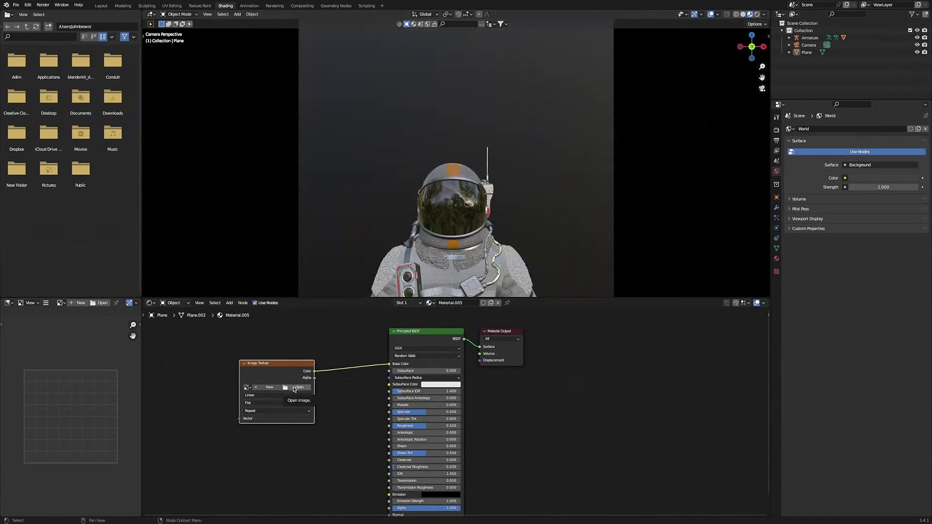
# Load the dark starry screenshot image from the AA folder into the Image Texture node.
pyautogui.click(294, 388)
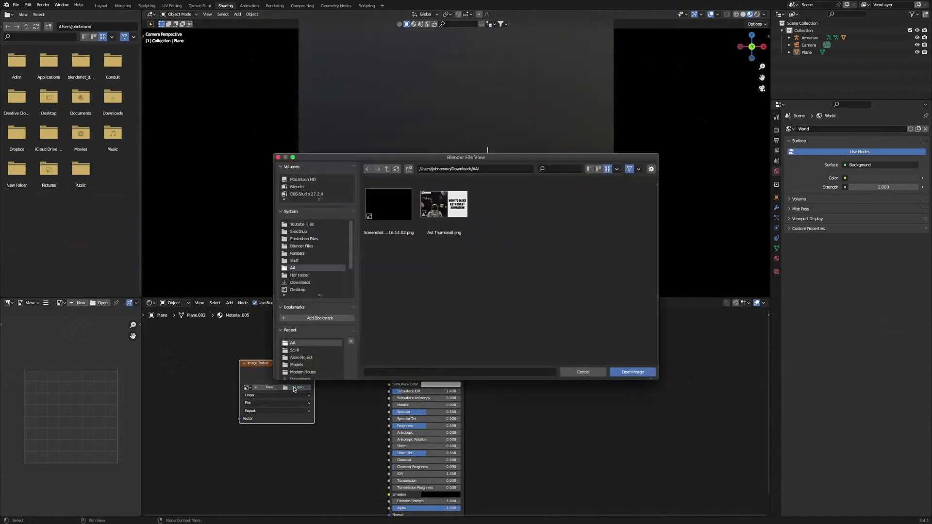
pyautogui.click(386, 214)
pyautogui.click(633, 372)
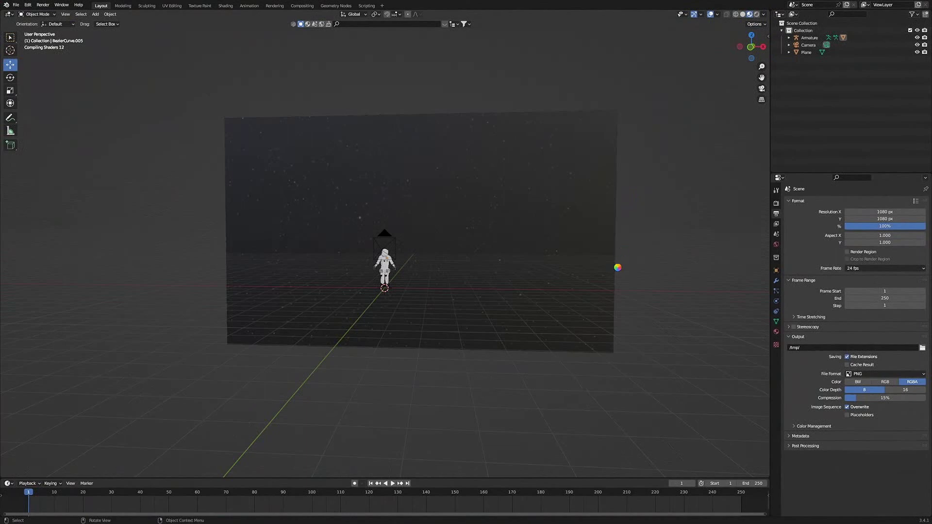
# Reposition the starry backdrop plane along the Y axis from the top view and rescale it.
pyautogui.moveTo(617, 268); pyautogui.dragTo(606, 239, button='middle')
pyautogui.press('KP_7')
pyautogui.moveTo(346, 154); pyautogui.dragTo(427, 194)
pyautogui.press('g')
pyautogui.press('y')
pyautogui.click(474, 227)
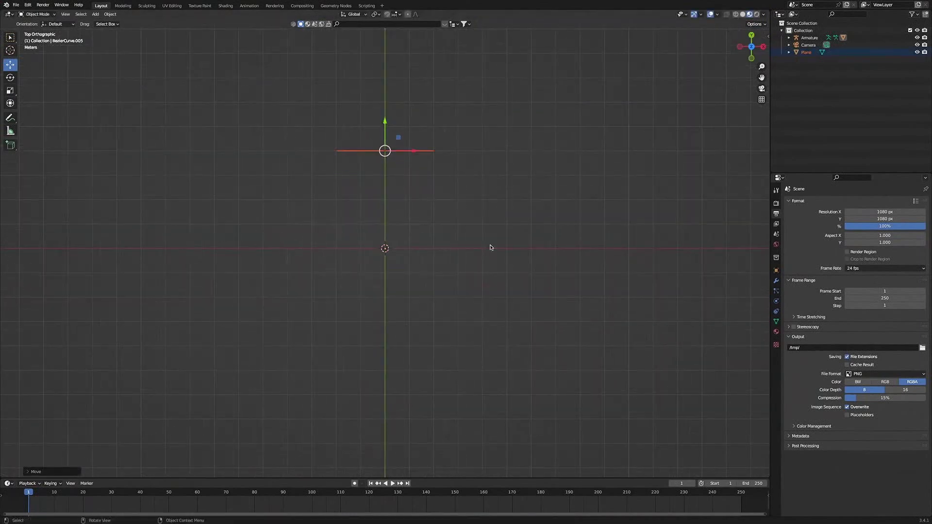
pyautogui.press('s')
pyautogui.click(532, 274)
pyautogui.moveTo(435, 306); pyautogui.dragTo(424, 250, button='middle')
pyautogui.click(519, 280)
# Paste the Earth and Moon disc models into the scene and move them along X away from the astronaut.
pyautogui.moveTo(519, 280); pyautogui.dragTo(409, 291, button='middle')
pyautogui.hotkey('ctrl', 'v')
pyautogui.press('g')
pyautogui.press('x')
pyautogui.click(569, 273)
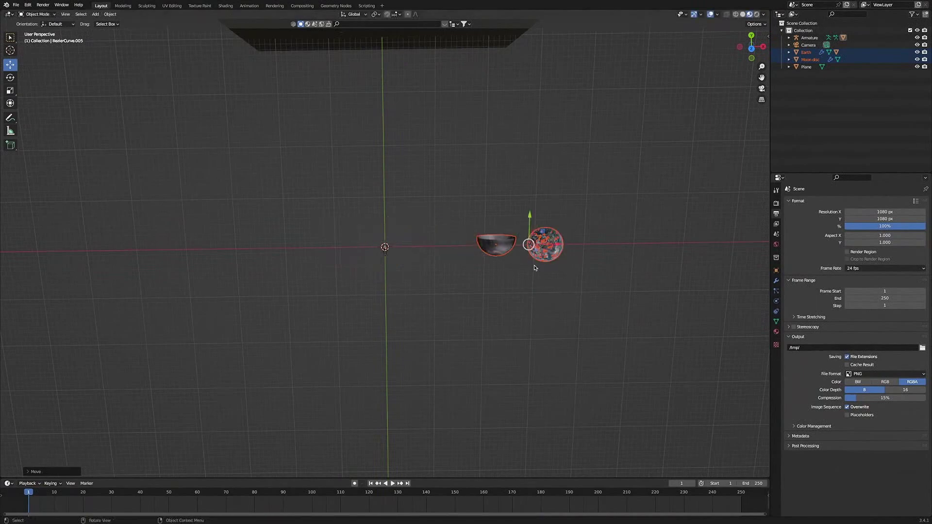
# Examine the Earth and Moon disc models up close and browse Sketchfab's downloadable earth models.
pyautogui.click(539, 261)
pyautogui.press('KP_Decimal')
pyautogui.moveTo(501, 290); pyautogui.dragTo(250, 285, button='middle')
pyautogui.click(189, 266)
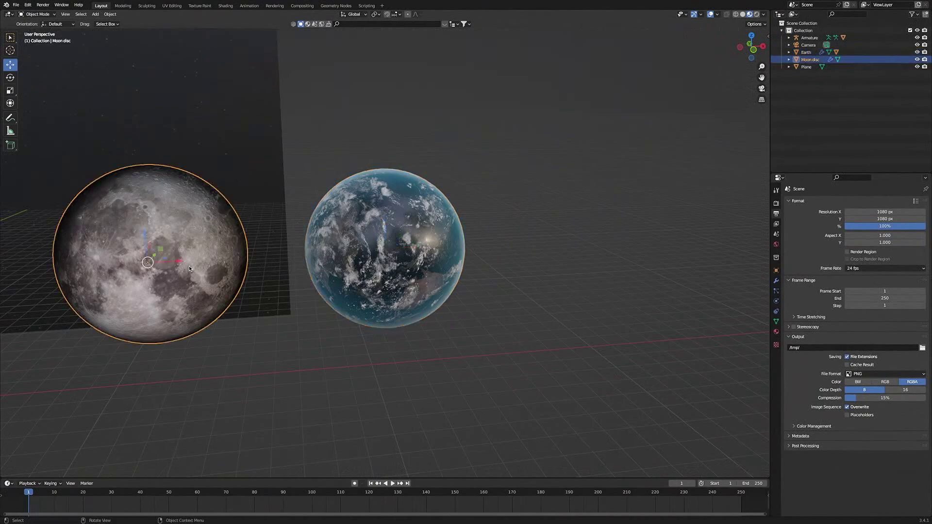
pyautogui.press('KP_Decimal')
pyautogui.moveTo(493, 287)
pyautogui.mouseDown(button='middle')
pyautogui.moveTo(528, 290)
pyautogui.moveTo(459, 295)
pyautogui.moveTo(489, 308)
pyautogui.moveTo(508, 340)
pyautogui.mouseUp(button='middle')
pyautogui.scroll(-6, 461, 292)
pyautogui.scroll(-4, 512, 346)
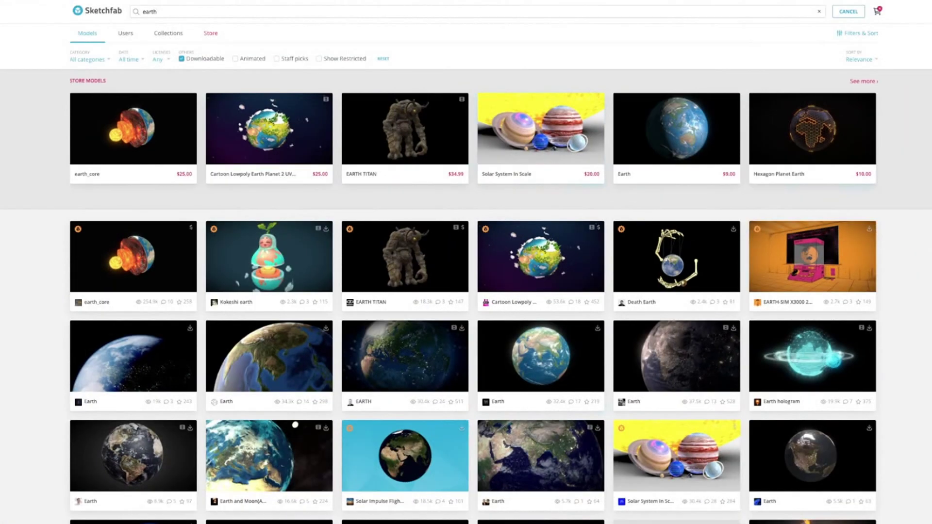
pyautogui.scroll(-6, 466, 291)
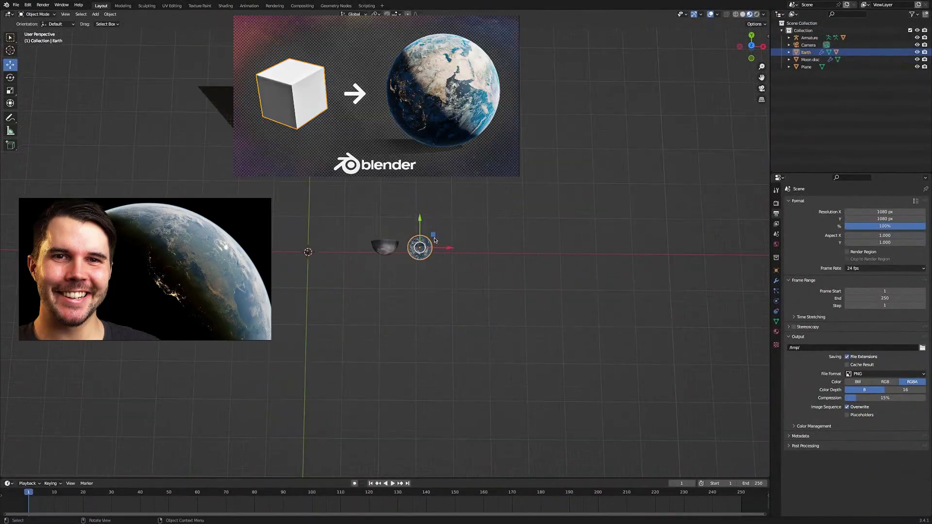
# Move the Earth along Y and X to just in front of the backdrop plane and scale it.
pyautogui.moveTo(422, 222); pyautogui.dragTo(423, 114)
pyautogui.press('g')
pyautogui.press('x')
pyautogui.moveTo(372, 163); pyautogui.dragTo(336, 127)
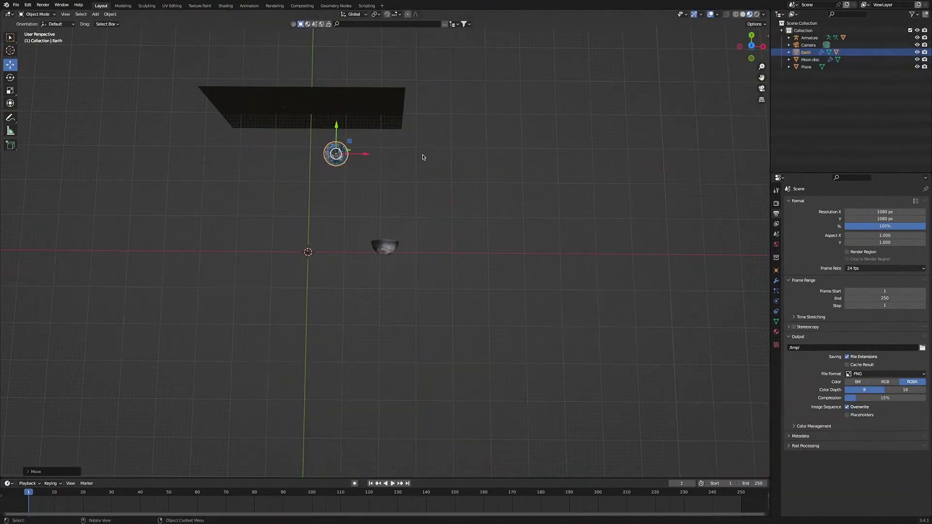
pyautogui.press('s')
pyautogui.click(417, 156)
# Raise the Earth along Z in the camera view and place it near the frame's upper-right corner.
pyautogui.click(762, 89)
pyautogui.press('g')
pyautogui.press('z')
pyautogui.click(542, 101)
pyautogui.press('g')
pyautogui.click(543, 74)
# Fine-tune the Earth's size and position so the upper-right corner of the camera frame partly crops it.
pyautogui.press('s')
pyautogui.click(626, 158)
pyautogui.press('g')
pyautogui.click(613, 171)
pyautogui.press('s')
pyautogui.click(642, 206)
pyautogui.moveTo(543, 85); pyautogui.dragTo(543, 78)
pyautogui.moveTo(566, 94); pyautogui.dragTo(547, 81)
pyautogui.press('s')
pyautogui.click(580, 211)
pyautogui.press('s')
pyautogui.click(644, 245)
# Hide the viewport overlays to check the Earth's placement, and restore them.
pyautogui.click(709, 16)
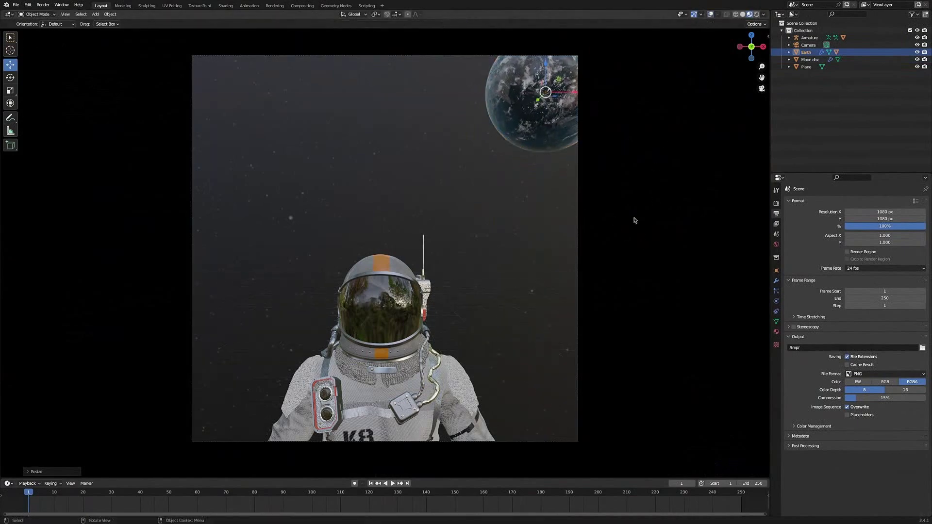
pyautogui.click(540, 300)
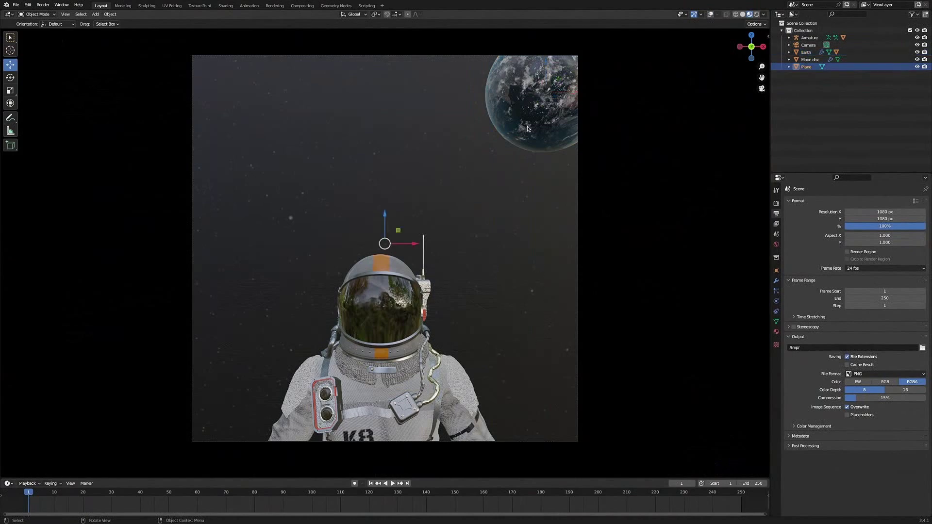
pyautogui.click(515, 113)
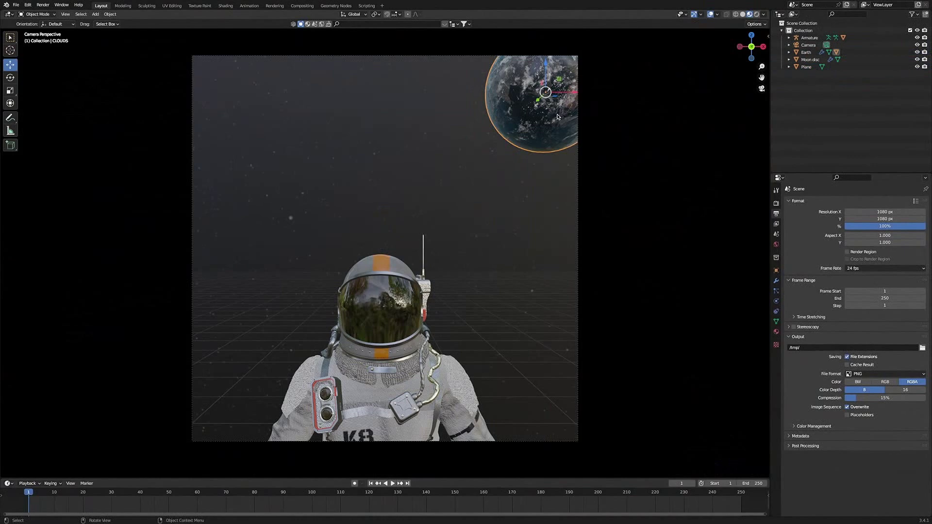
# Move the Moon disc along X to the side of the astronaut opposite the Earth.
pyautogui.moveTo(552, 119); pyautogui.dragTo(556, 136, button='middle')
pyautogui.scroll(-9, 555, 127)
pyautogui.scroll(-4, 563, 151)
pyautogui.click(502, 225)
pyautogui.moveTo(512, 244); pyautogui.dragTo(514, 310, button='middle')
pyautogui.moveTo(517, 234); pyautogui.dragTo(371, 239)
# Rotate the Moon disc around Z and move it back along Y toward the backdrop plane.
pyautogui.press('r')
pyautogui.press('z')
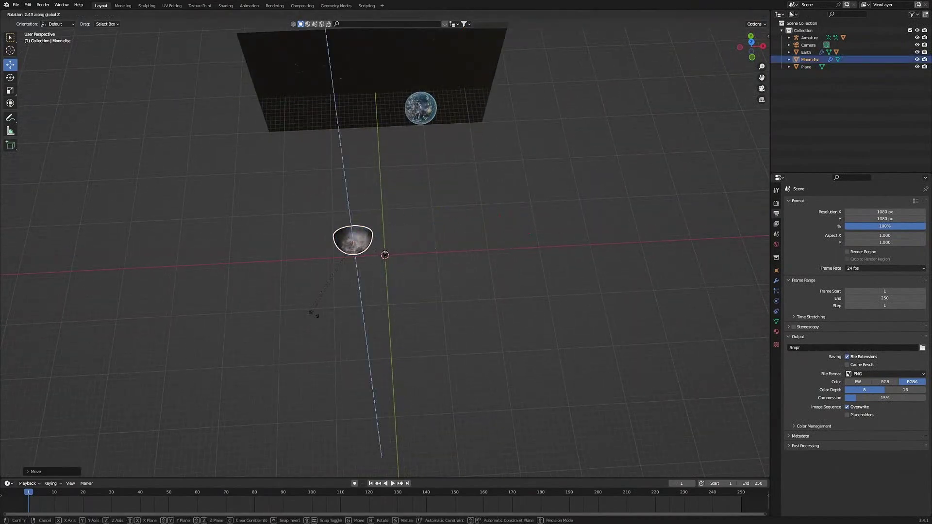
pyautogui.click(412, 282)
pyautogui.moveTo(352, 220); pyautogui.dragTo(359, 111)
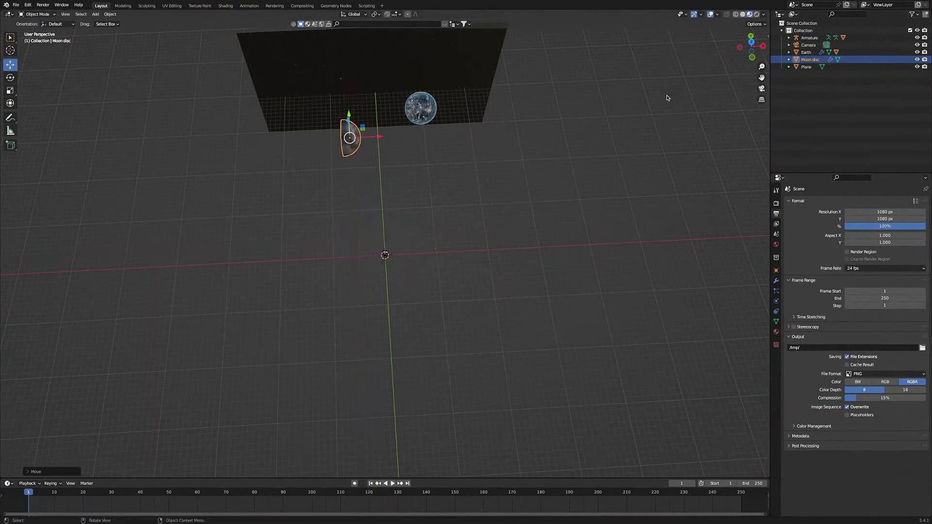
# Place the Moon disc at the left edge of the camera frame and scale it down.
pyautogui.click(762, 89)
pyautogui.moveTo(274, 190); pyautogui.dragTo(215, 201)
pyautogui.press('s')
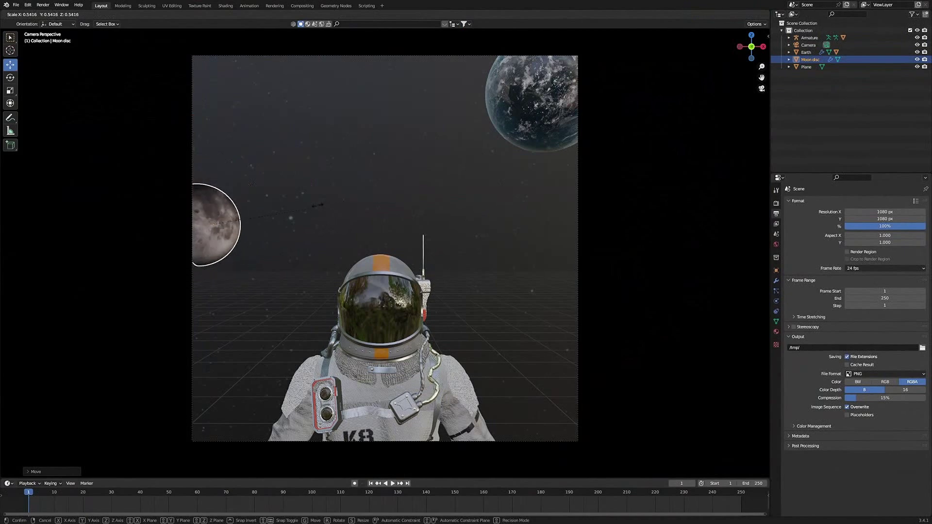
pyautogui.click(353, 206)
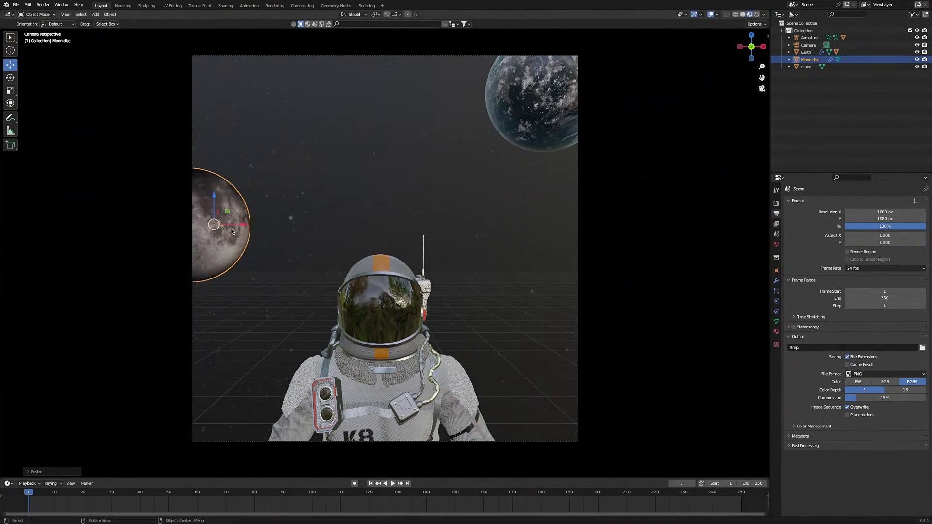
# Nudge the Moon disc's position and depth so the frame's left edge crops it, and hide the overlays to check the composition.
pyautogui.moveTo(231, 226); pyautogui.dragTo(226, 226)
pyautogui.moveTo(209, 197); pyautogui.dragTo(209, 202)
pyautogui.moveTo(341, 100); pyautogui.dragTo(345, 202, button='middle')
pyautogui.moveTo(330, 82); pyautogui.dragTo(329, 61)
pyautogui.click(762, 89)
pyautogui.moveTo(241, 229); pyautogui.dragTo(236, 241)
pyautogui.click(622, 320)
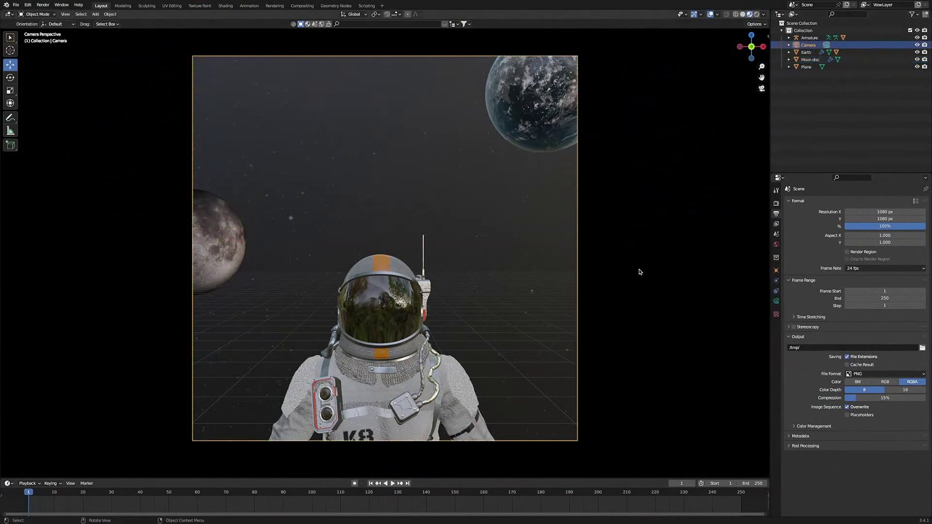
pyautogui.click(711, 14)
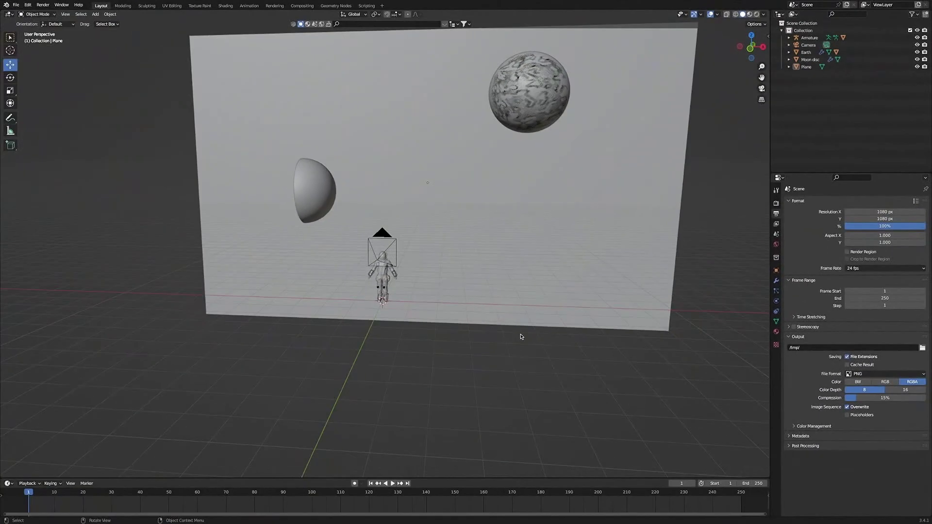
# Paste the space station and the additional rigged astronaut models into the scene.
pyautogui.scroll(-5, 521, 321)
pyautogui.moveTo(521, 320); pyautogui.dragTo(528, 357, button='middle')
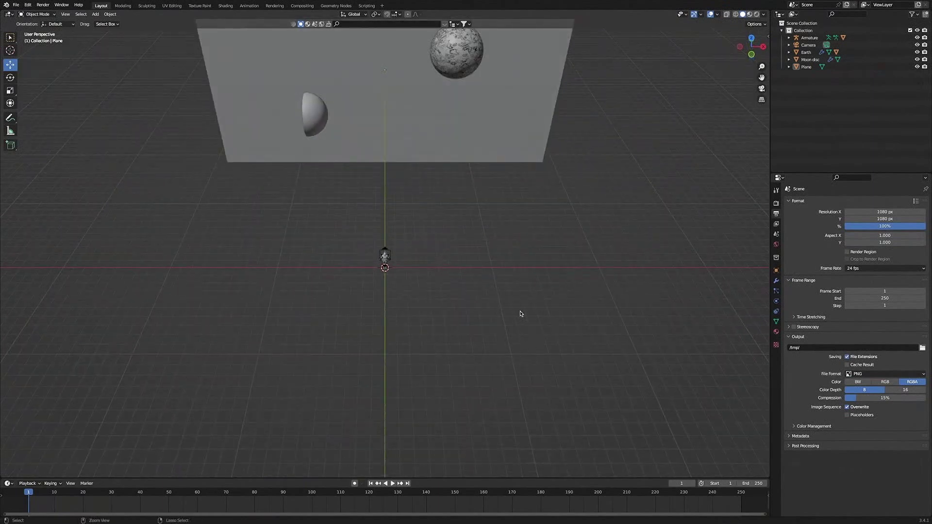
pyautogui.hotkey('ctrl', 'v')
pyautogui.scroll(-4, 496, 316)
pyautogui.moveTo(525, 311); pyautogui.dragTo(592, 238, button='middle')
pyautogui.click(587, 297)
# Select the pasted space station and examine it from several angles.
pyautogui.scroll(4, 587, 297)
pyautogui.moveTo(635, 265); pyautogui.dragTo(510, 177)
pyautogui.press('KP_Decimal')
pyautogui.click(550, 217)
pyautogui.moveTo(333, 200); pyautogui.dragTo(520, 195, button='middle')
pyautogui.moveTo(559, 333); pyautogui.dragTo(431, 201)
pyautogui.click(404, 247)
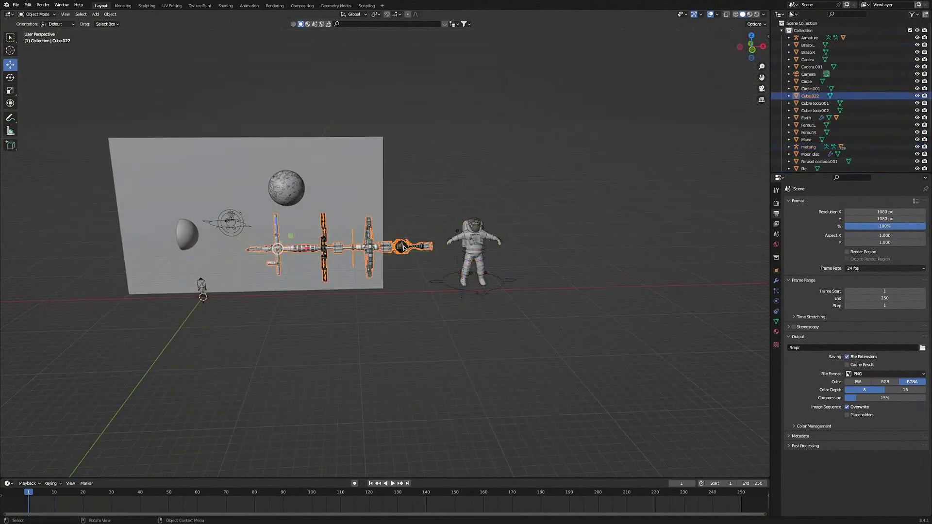
pyautogui.press('KP_Decimal')
pyautogui.click(366, 308)
pyautogui.moveTo(366, 309)
pyautogui.mouseDown(button='middle')
pyautogui.moveTo(296, 250)
pyautogui.moveTo(363, 300)
pyautogui.moveTo(353, 301)
pyautogui.mouseUp(button='middle')
# Select the second, rigged astronaut and examine it up close and alongside the other models.
pyautogui.click(563, 291)
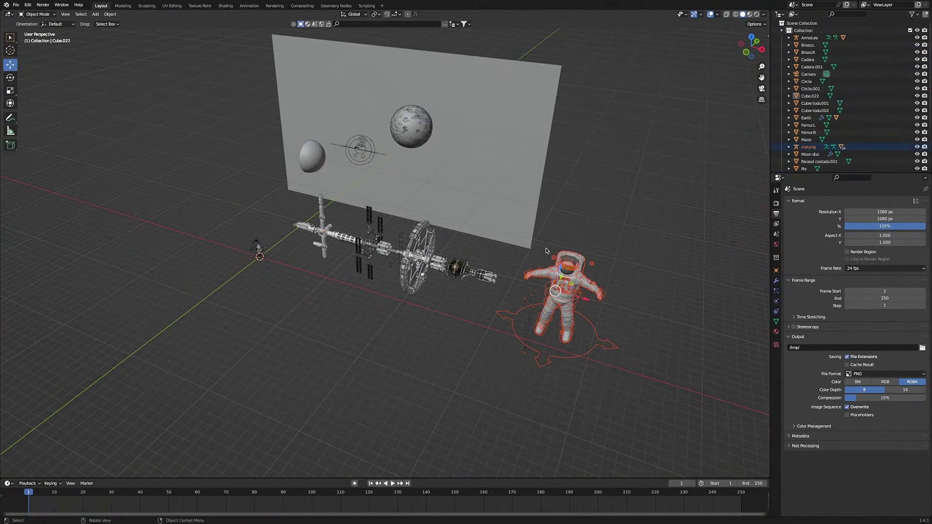
pyautogui.press('KP_Decimal')
pyautogui.click(559, 252)
pyautogui.moveTo(391, 323)
pyautogui.mouseDown(button='middle')
pyautogui.moveTo(420, 295)
pyautogui.moveTo(453, 289)
pyautogui.moveTo(340, 291)
pyautogui.moveTo(442, 306)
pyautogui.moveTo(418, 306)
pyautogui.mouseUp(button='middle')
pyautogui.scroll(-4, 441, 306)
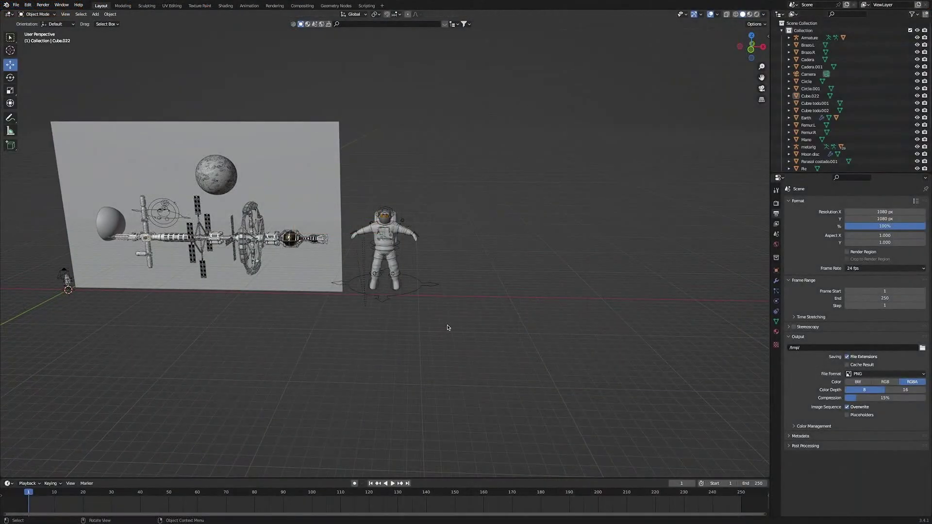
# Select the arrowed ring control shape between the Moon disc and the Earth and frame it up close.
pyautogui.moveTo(510, 273); pyautogui.dragTo(510, 310, button='middle')
pyautogui.scroll(-6, 510, 309)
pyautogui.moveTo(326, 209); pyautogui.dragTo(299, 180, button='middle')
pyautogui.click(299, 180)
pyautogui.press('KP_Decimal')
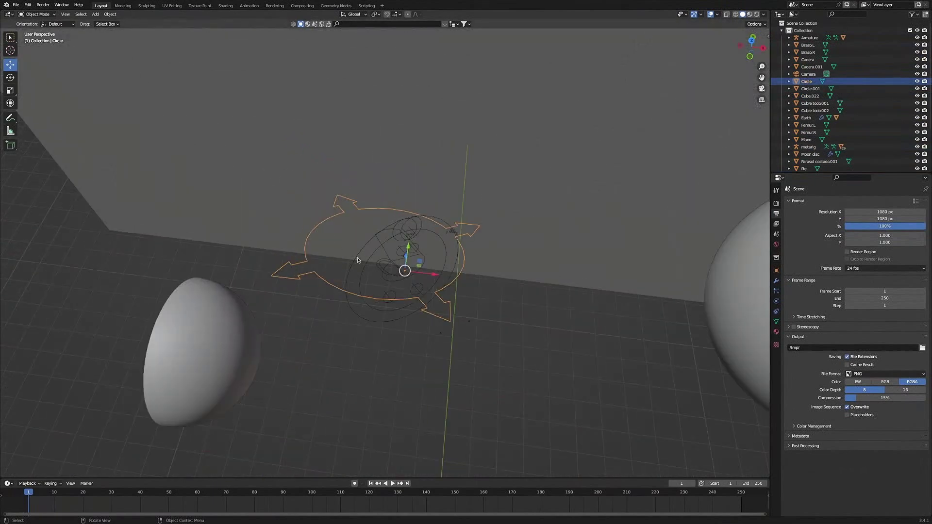
# Delete the leftover rig control shapes lying between the Moon disc and the Earth.
pyautogui.moveTo(420, 349); pyautogui.dragTo(371, 232)
pyautogui.press('x')
pyautogui.click(439, 280)
pyautogui.scroll(-10, 354, 266)
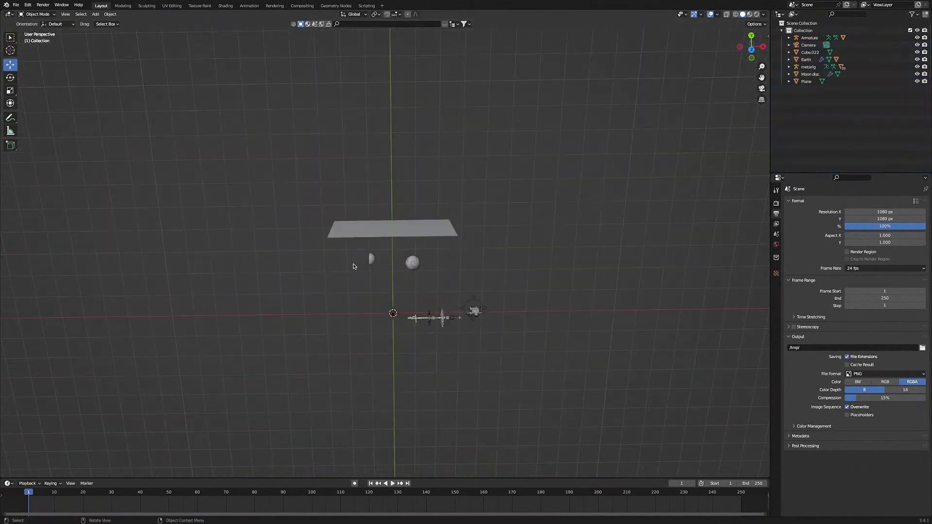
# Select the space station and move it back along Y and sideways until it sits in front of the Moon and Earth.
pyautogui.moveTo(501, 366); pyautogui.dragTo(458, 319, button='middle')
pyautogui.moveTo(486, 326); pyautogui.dragTo(454, 274)
pyautogui.moveTo(500, 300); pyautogui.dragTo(540, 304)
pyautogui.click(433, 305)
pyautogui.moveTo(413, 307); pyautogui.dragTo(416, 293)
pyautogui.moveTo(413, 266); pyautogui.dragTo(414, 254)
pyautogui.moveTo(422, 279); pyautogui.dragTo(381, 262)
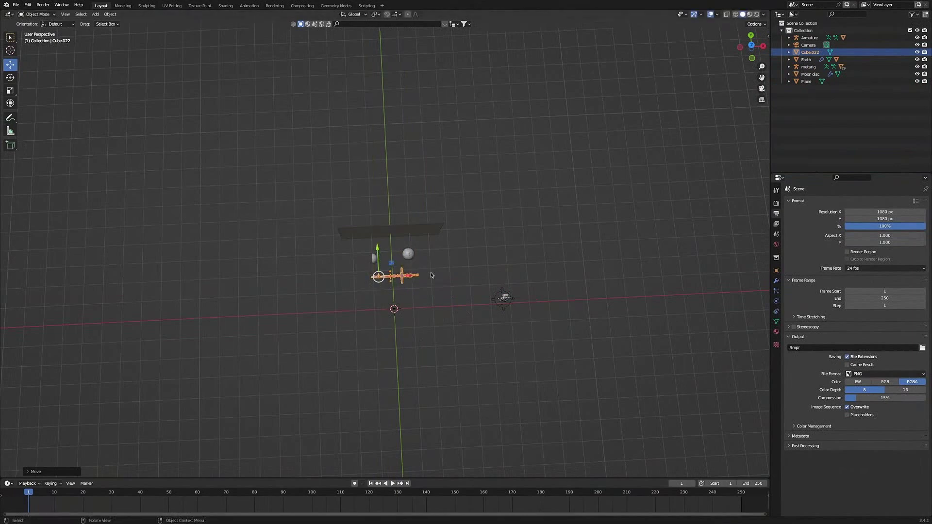
# Scale the space station down to about half size and set its origin to its geometry.
pyautogui.scroll(5, 406, 200)
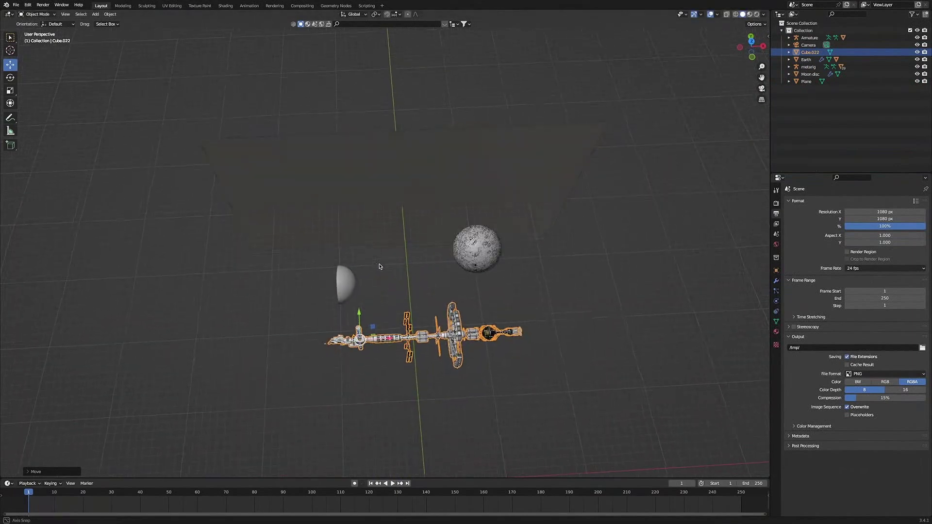
pyautogui.press('s')
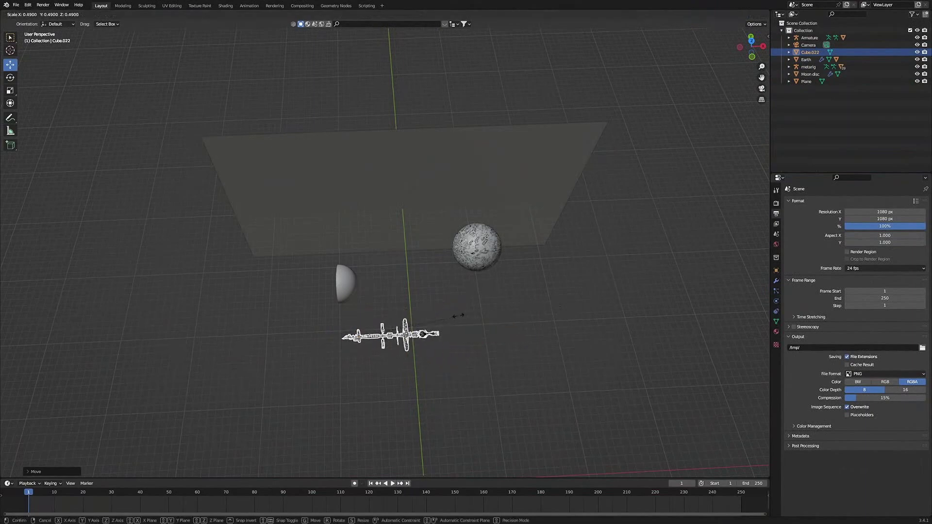
pyautogui.click(410, 339)
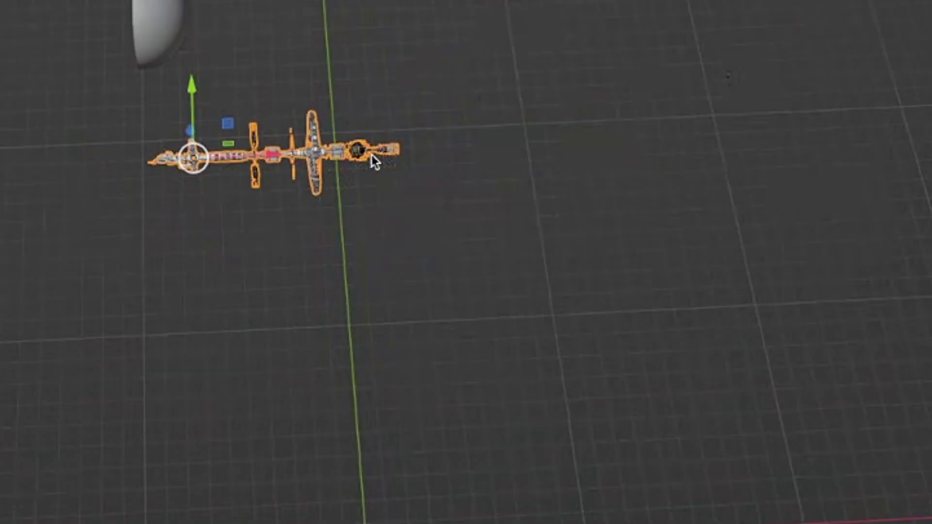
pyautogui.rightClick(423, 335)
pyautogui.moveTo(423, 335)
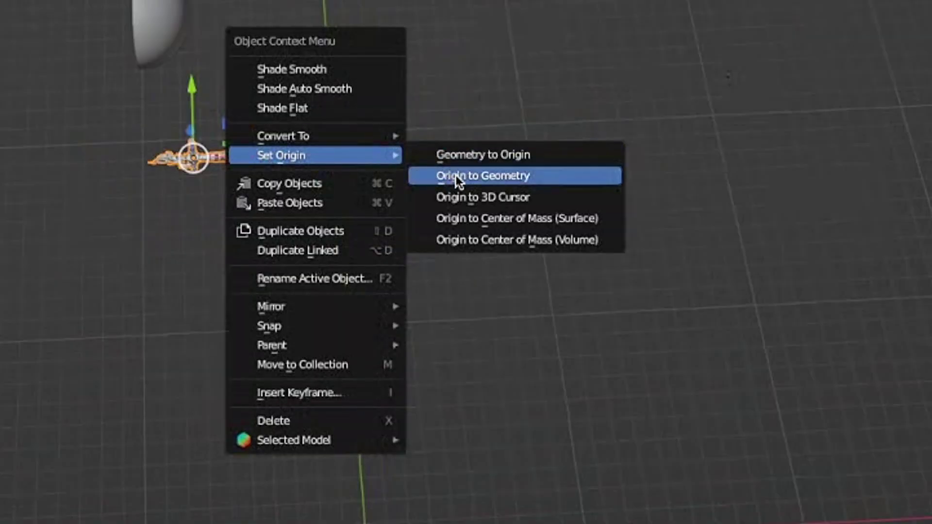
pyautogui.click(400, 167)
# Move the space station back between the Moon and Earth and lower it along Z in the camera view.
pyautogui.press('g')
pyautogui.press('x')
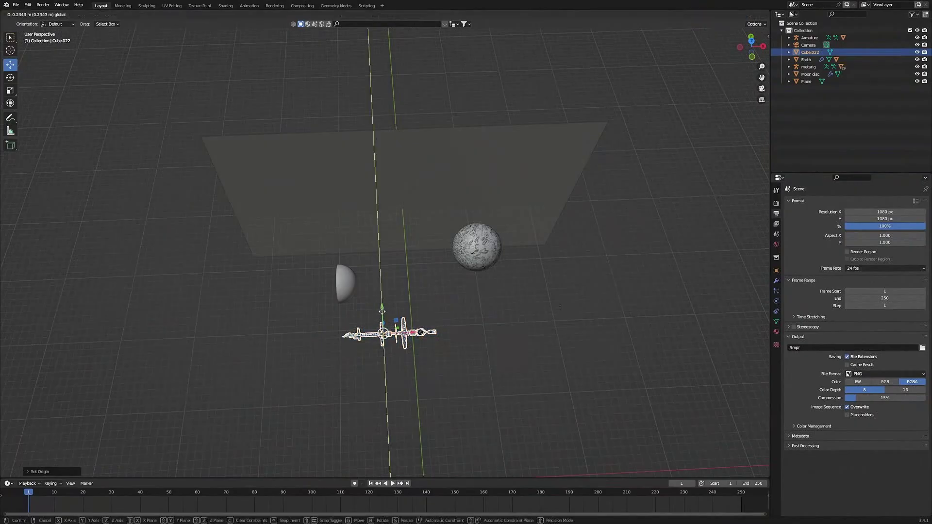
pyautogui.moveTo(419, 290); pyautogui.dragTo(398, 250)
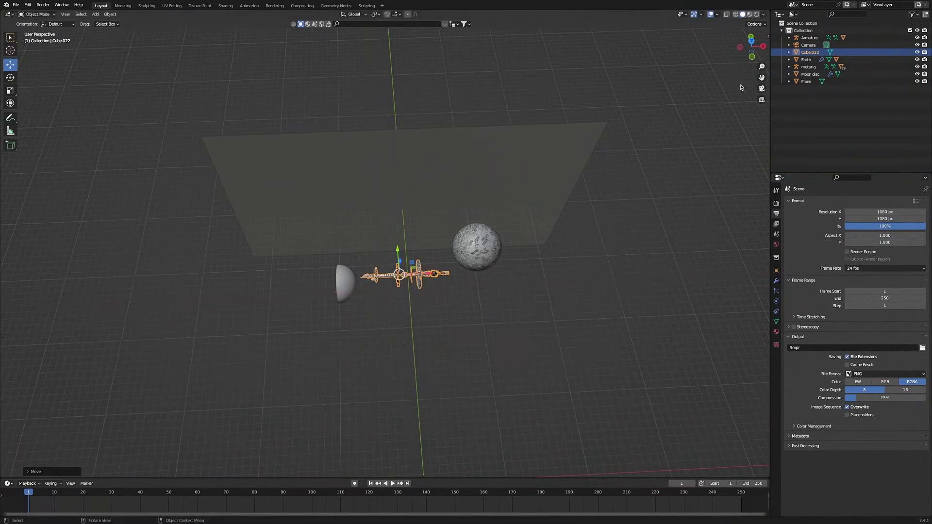
pyautogui.click(762, 89)
pyautogui.scroll(2, 346, 180)
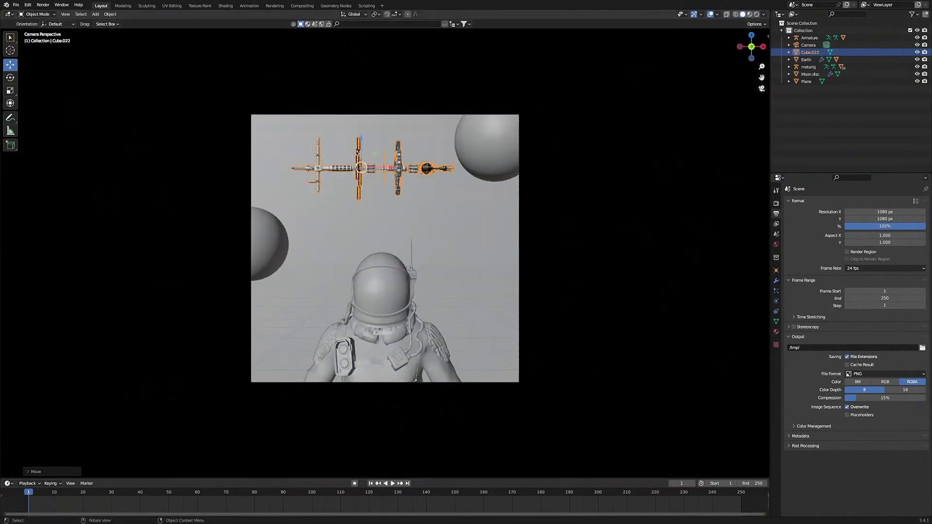
pyautogui.press('g')
pyautogui.press('z')
pyautogui.click(373, 195)
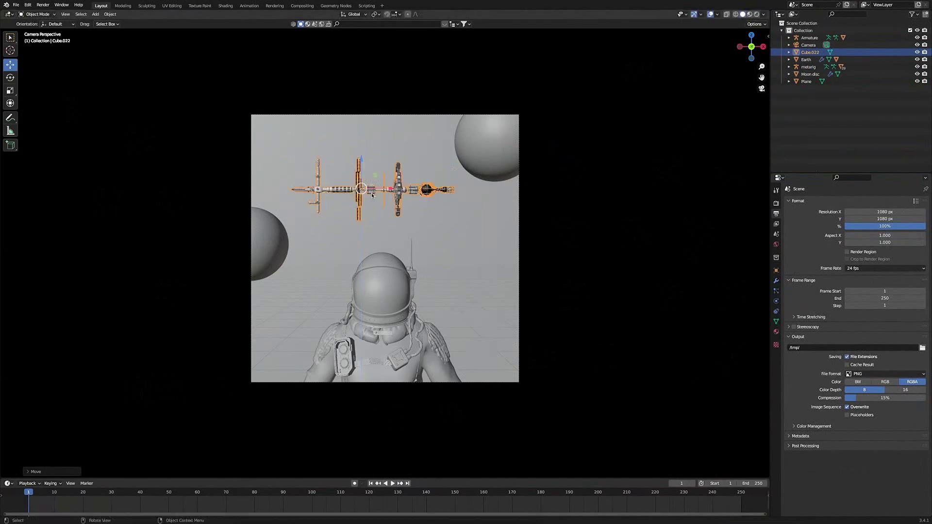
# Rotate the space station freely until its dark module end faces the Moon's side and its body tilts slightly downward.
pyautogui.press('r')
pyautogui.press('r')
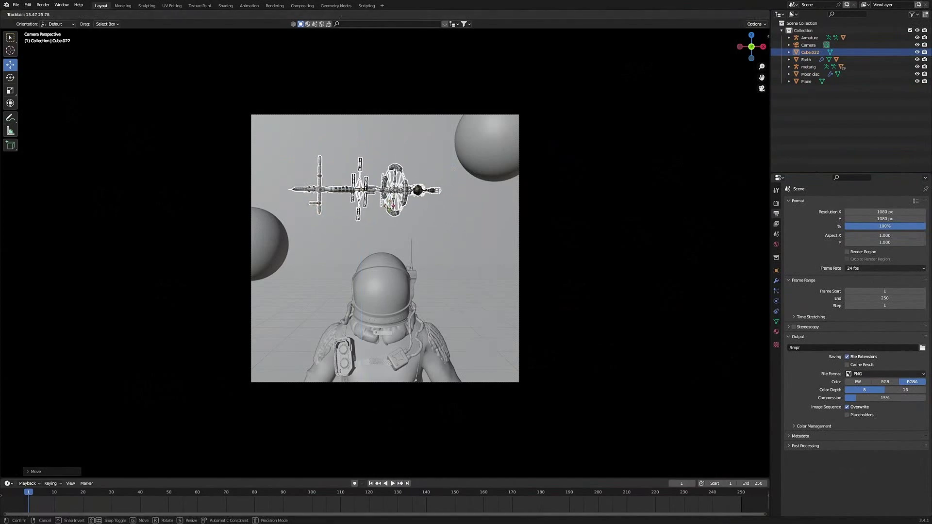
pyautogui.click(422, 191)
pyautogui.press('r')
pyautogui.click(418, 194)
pyautogui.press('r')
pyautogui.press('r')
pyautogui.click(428, 206)
pyautogui.press('r')
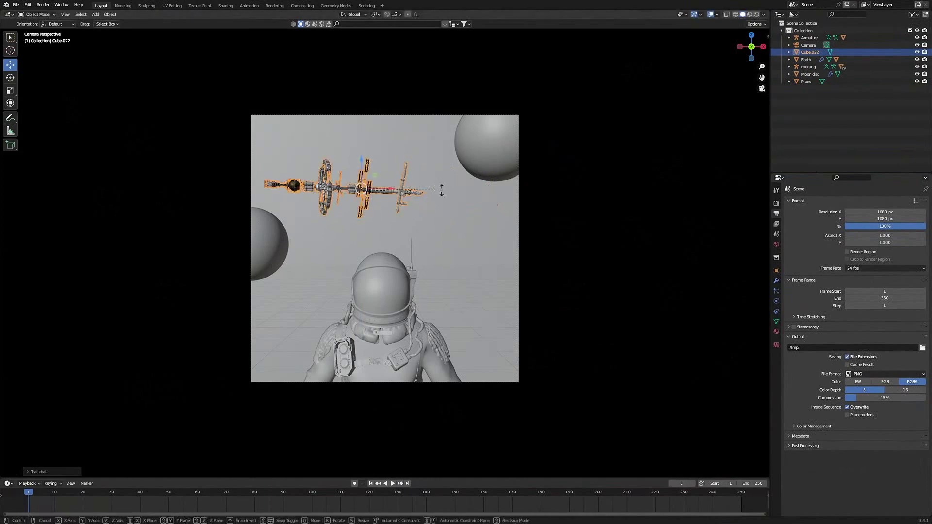
pyautogui.click(479, 202)
# Scale the space station down to about 0.59 and push it back toward the starry backdrop.
pyautogui.press('s')
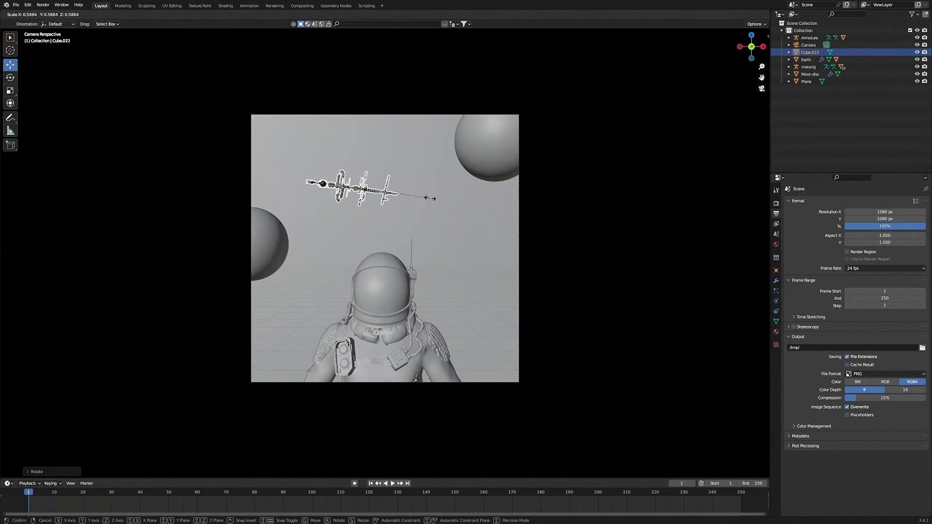
pyautogui.click(430, 200)
pyautogui.press('KP_0')
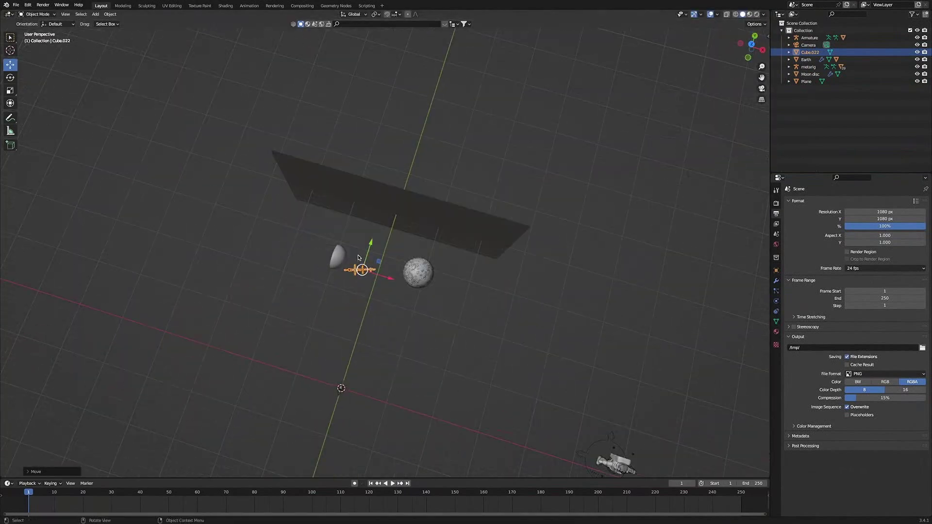
pyautogui.moveTo(370, 247); pyautogui.dragTo(384, 207)
pyautogui.moveTo(401, 238); pyautogui.dragTo(384, 202)
pyautogui.click(383, 201)
pyautogui.press('KP_0')
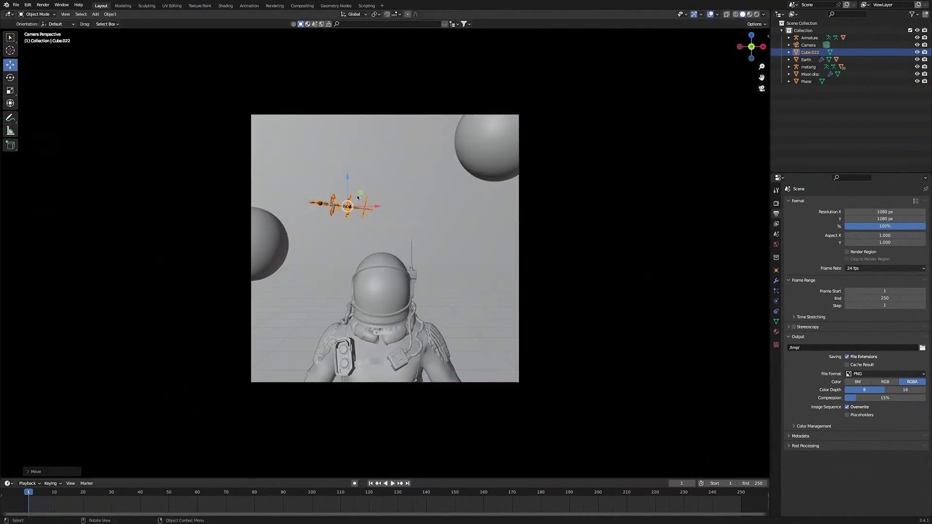
# Enlarge the space station in the camera view and raise it slightly above the astronaut's helmet.
pyautogui.press('s')
pyautogui.click(380, 230)
pyautogui.press('s')
pyautogui.click(384, 235)
pyautogui.press('KP_0')
pyautogui.press('s')
pyautogui.click(388, 257)
pyautogui.press('KP_0')
pyautogui.moveTo(347, 178); pyautogui.dragTo(347, 174)
pyautogui.click(389, 232)
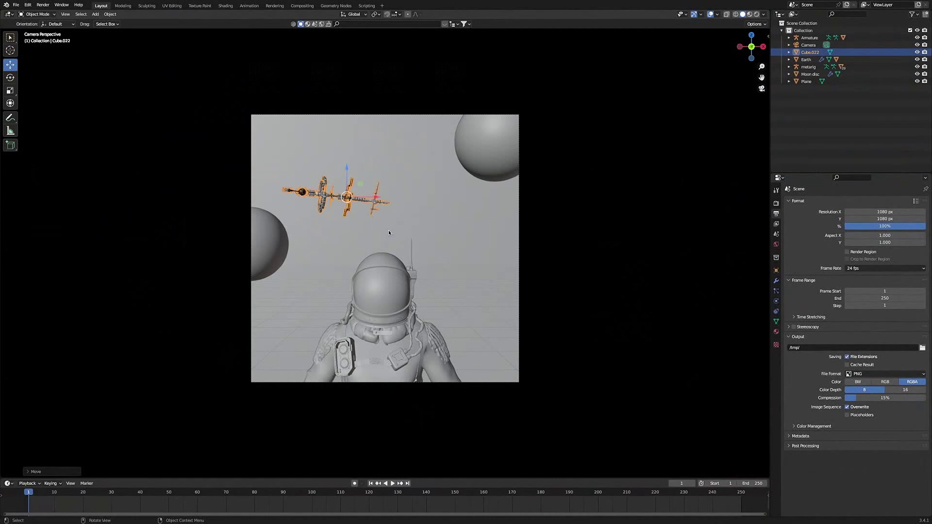
pyautogui.press('s')
pyautogui.click(358, 247)
# Select the second astronaut with its rig and, in top view, move it between the Moon and the Earth.
pyautogui.press('KP_0')
pyautogui.moveTo(354, 248); pyautogui.dragTo(359, 273, button='middle')
pyautogui.scroll(-8, 358, 273)
pyautogui.click(563, 348)
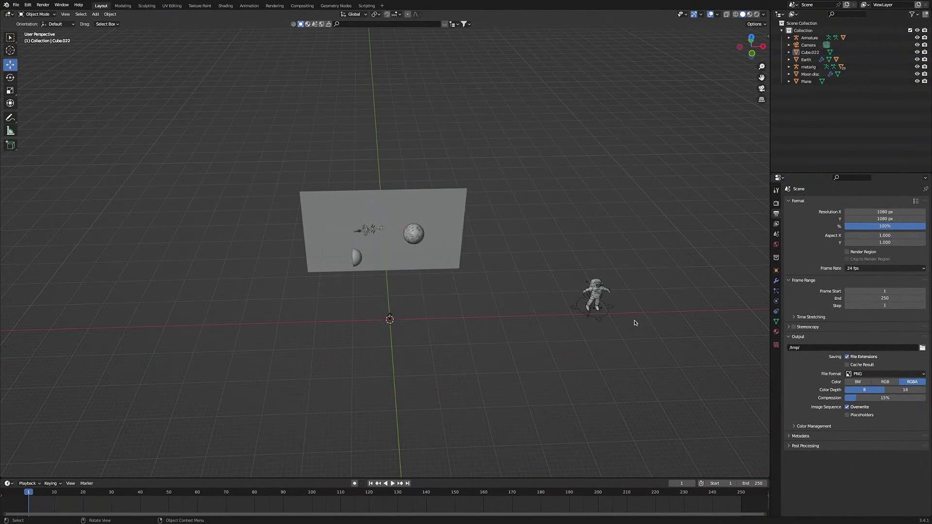
pyautogui.moveTo(636, 323); pyautogui.dragTo(633, 320, button='middle')
pyautogui.moveTo(652, 347); pyautogui.dragTo(558, 256)
pyautogui.moveTo(562, 257); pyautogui.dragTo(602, 313, button='middle')
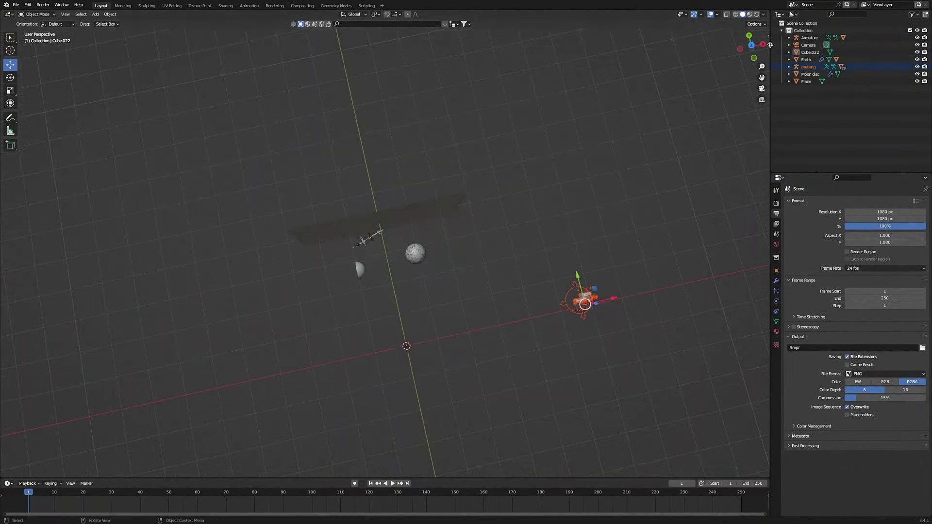
pyautogui.click(754, 46)
pyautogui.press('g')
pyautogui.moveTo(464, 342); pyautogui.dragTo(411, 342)
pyautogui.moveTo(382, 313); pyautogui.dragTo(383, 230)
pyautogui.moveTo(410, 258); pyautogui.dragTo(412, 259)
pyautogui.moveTo(383, 230); pyautogui.dragTo(382, 225)
# Scale the second astronaut down until it is smaller than the Moon and the space station.
pyautogui.press('s')
pyautogui.press('Return')
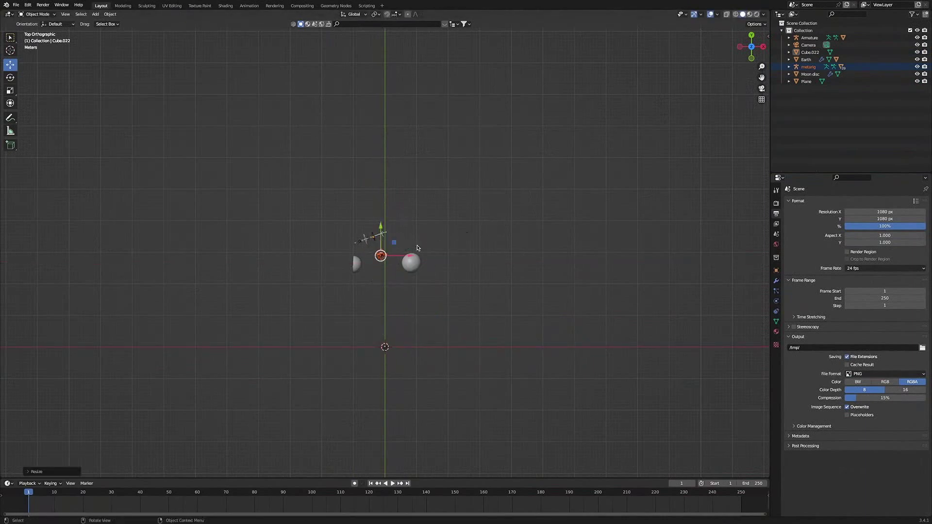
pyautogui.press('KP_Decimal')
pyautogui.scroll(-6, 462, 295)
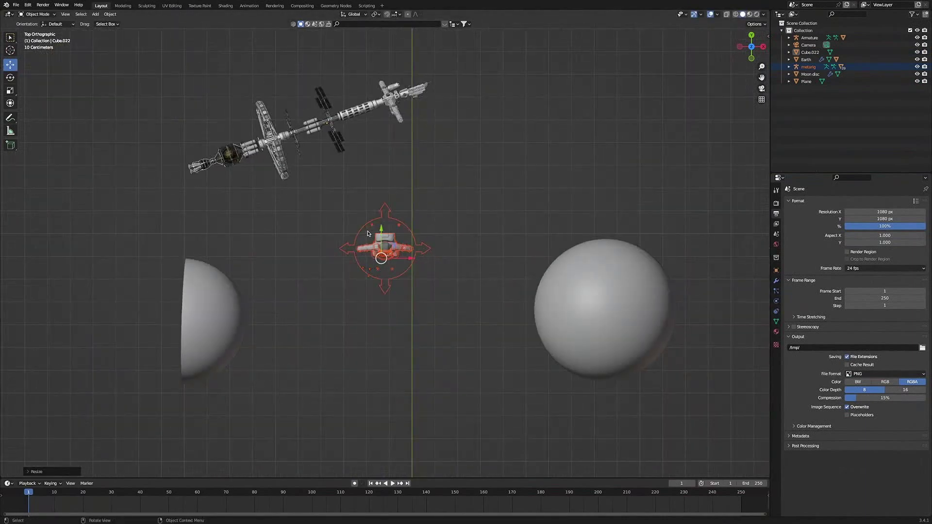
# Move the second astronaut back and up until it floats just below the end of the space station.
pyautogui.moveTo(383, 232); pyautogui.dragTo(415, 168)
pyautogui.press('KP_Decimal')
pyautogui.moveTo(479, 177); pyautogui.dragTo(490, 133, button='middle')
pyautogui.scroll(-7, 491, 133)
pyautogui.moveTo(383, 216); pyautogui.dragTo(383, 163)
pyautogui.moveTo(434, 247); pyautogui.dragTo(437, 226, button='middle')
pyautogui.press('KP_Decimal')
# Rotate the second astronaut freely on all axes and frame it again in the camera view.
pyautogui.press('r')
pyautogui.press('r')
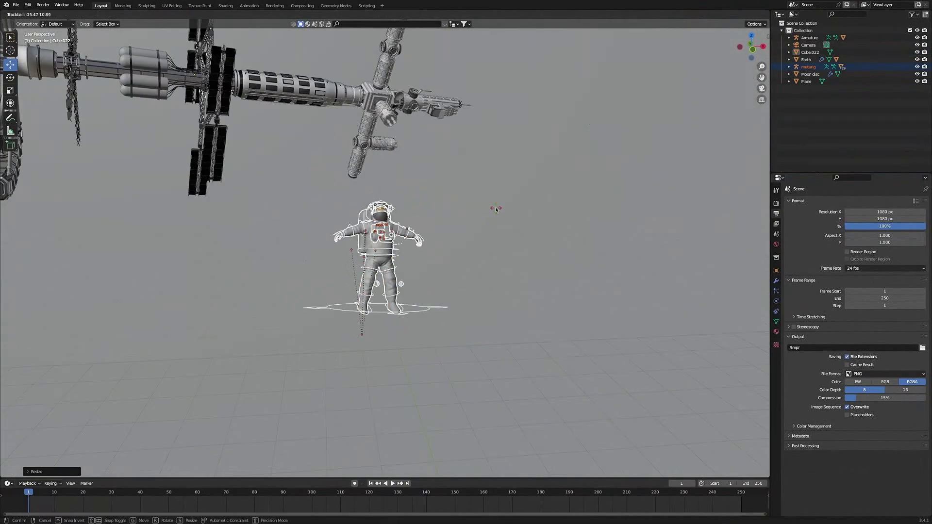
pyautogui.click(490, 209)
pyautogui.press('KP_0')
pyautogui.press('r')
pyautogui.press('r')
pyautogui.moveTo(362, 183)
pyautogui.mouseDown()
pyautogui.moveTo(392, 194)
pyautogui.moveTo(375, 208)
pyautogui.moveTo(375, 195)
pyautogui.mouseUp()
pyautogui.click(403, 217)
pyautogui.press('KP_7')
pyautogui.scroll(6, 458, 234)
pyautogui.press('KP_0')
# Reselect the second astronaut and its rig and shift it slightly below the end of the space station.
pyautogui.click(578, 87)
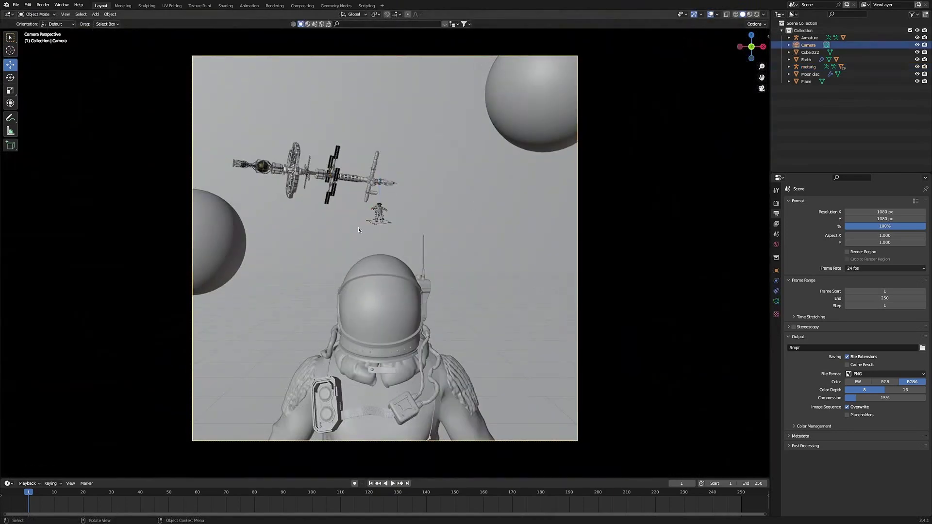
pyautogui.click(379, 213)
pyautogui.press('KP_Decimal')
pyautogui.moveTo(320, 141); pyautogui.dragTo(456, 319)
pyautogui.scroll(-5, 410, 260)
pyautogui.moveTo(409, 276); pyautogui.dragTo(410, 260)
pyautogui.moveTo(410, 260); pyautogui.dragTo(466, 281, button='middle')
pyautogui.moveTo(417, 253); pyautogui.dragTo(440, 243)
pyautogui.press('KP_0')
pyautogui.moveTo(381, 206); pyautogui.dragTo(382, 198)
pyautogui.click(450, 58)
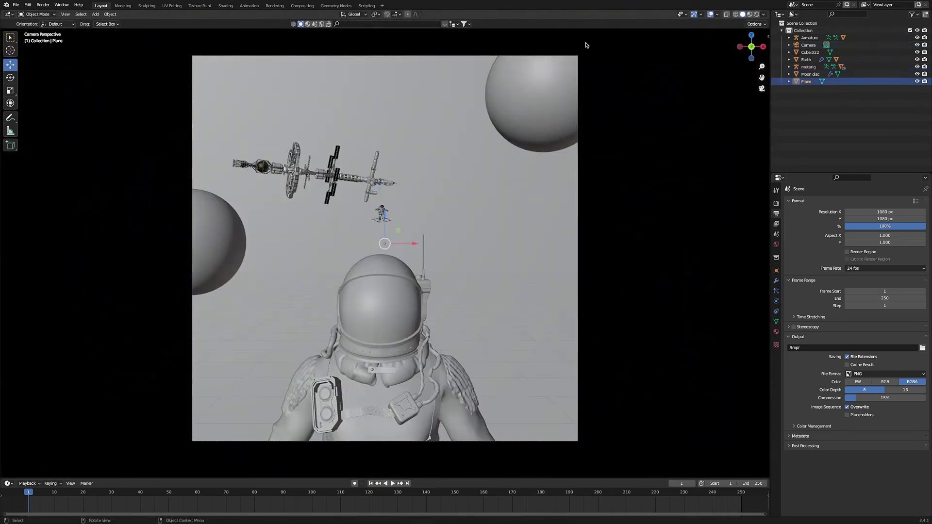
# Raise the second astronaut closer to the space station and switch the viewport to Material Preview shading.
pyautogui.click(674, 29)
pyautogui.click(711, 14)
pyautogui.moveTo(440, 155); pyautogui.dragTo(439, 196, button='middle')
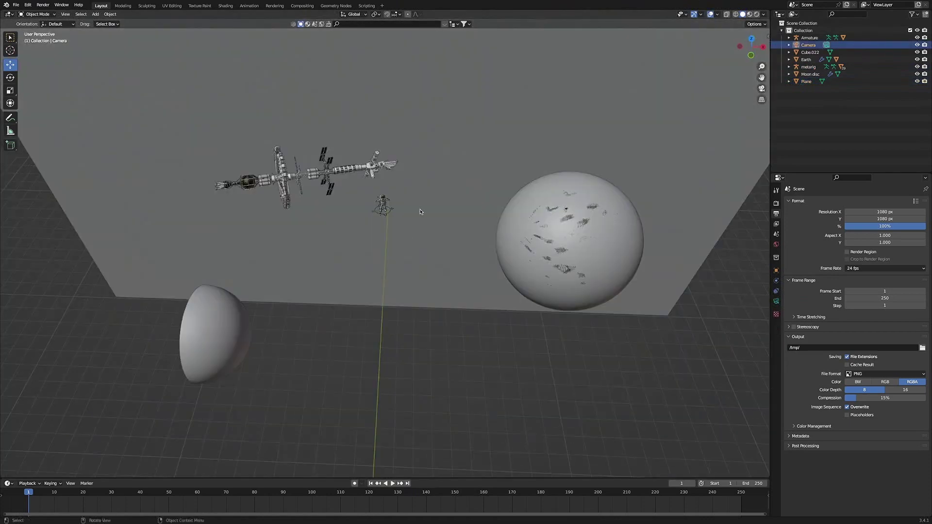
pyautogui.moveTo(370, 221); pyautogui.dragTo(389, 186)
pyautogui.moveTo(389, 185); pyautogui.dragTo(405, 249, button='middle')
pyautogui.moveTo(405, 249); pyautogui.dragTo(380, 195)
pyautogui.moveTo(387, 209); pyautogui.dragTo(382, 150, button='middle')
pyautogui.moveTo(382, 184); pyautogui.dragTo(382, 177)
pyautogui.press('KP_0')
pyautogui.click(460, 56)
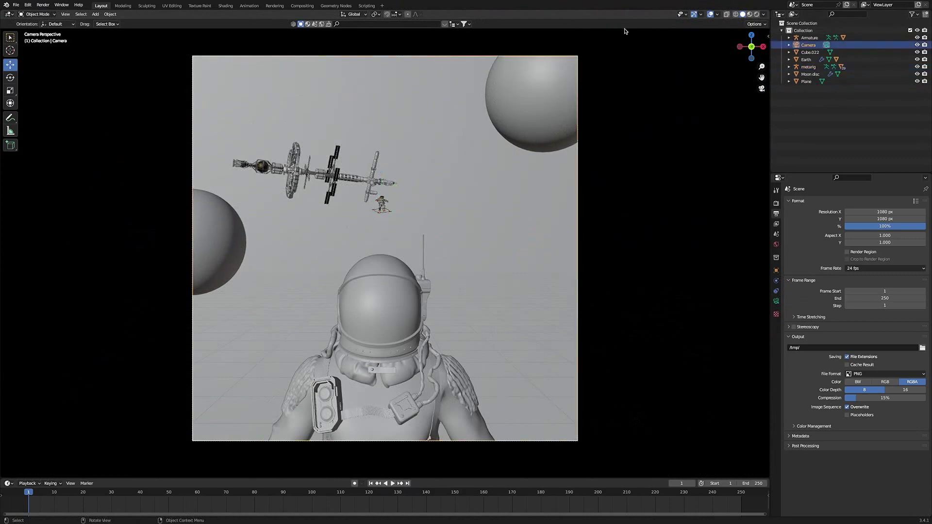
pyautogui.click(750, 14)
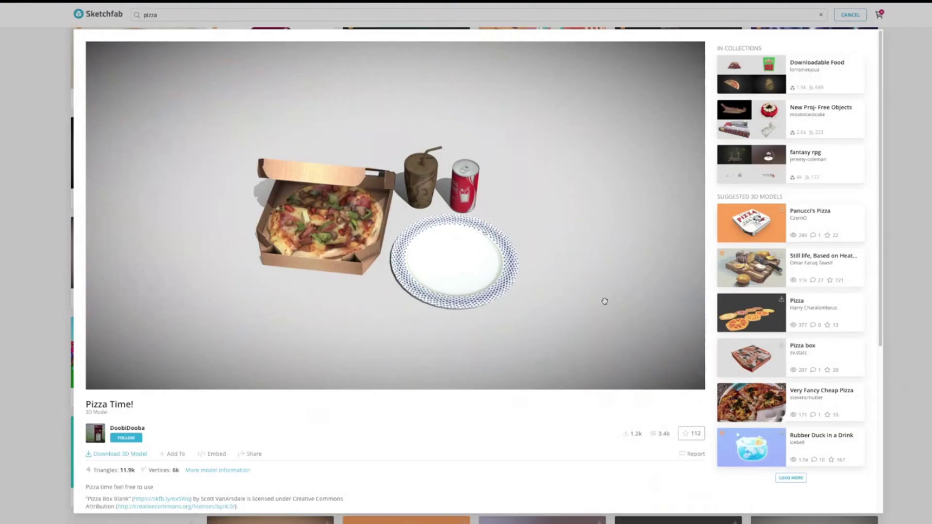
# Examine the Pizza Time! model in Sketchfab's 3D viewer.
pyautogui.moveTo(605, 302); pyautogui.dragTo(584, 293)
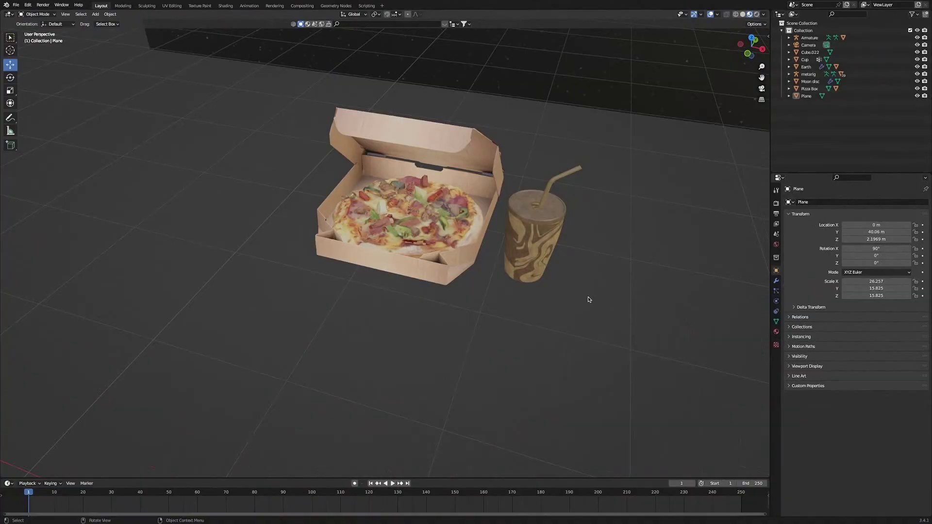
# Move the pizza box beside the main astronaut, to about X 1.77 m and Y 1.24 m.
pyautogui.moveTo(589, 300); pyautogui.dragTo(596, 329, button='middle')
pyautogui.click(385, 246)
pyautogui.press('g')
pyautogui.press('x')
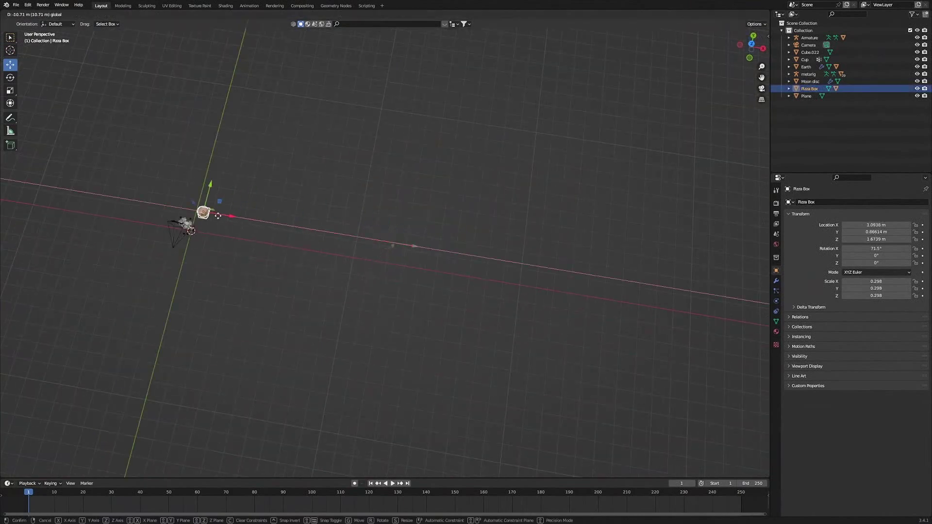
pyautogui.click(220, 197)
pyautogui.moveTo(221, 196); pyautogui.dragTo(221, 190)
pyautogui.press('KP_0')
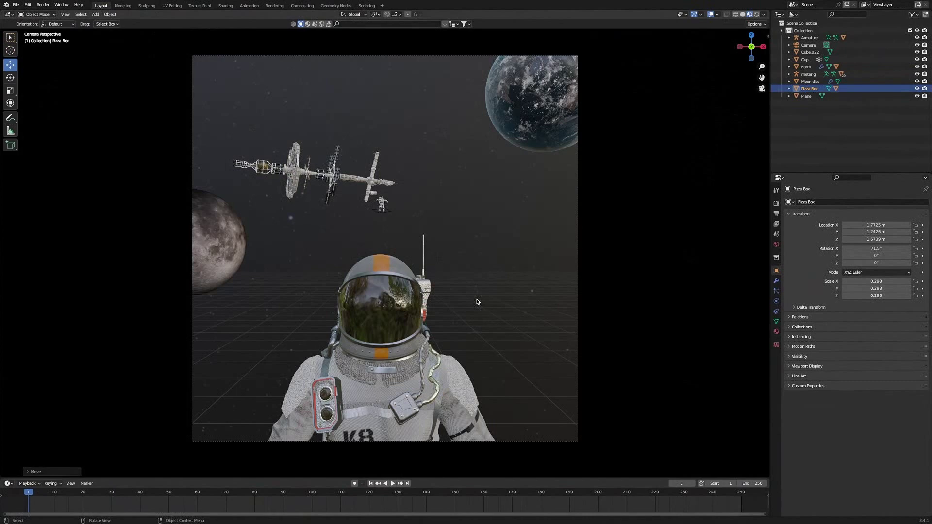
# Slide the pizza box along X to about 0.41 m and check it in the camera view.
pyautogui.moveTo(477, 302); pyautogui.dragTo(478, 345, button='middle')
pyautogui.scroll(-6, 477, 337)
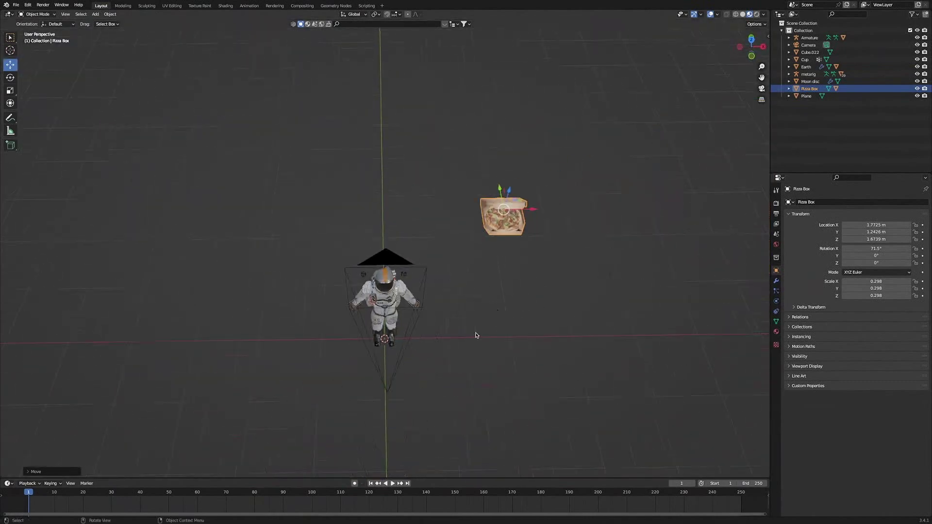
pyautogui.moveTo(533, 210); pyautogui.dragTo(439, 210)
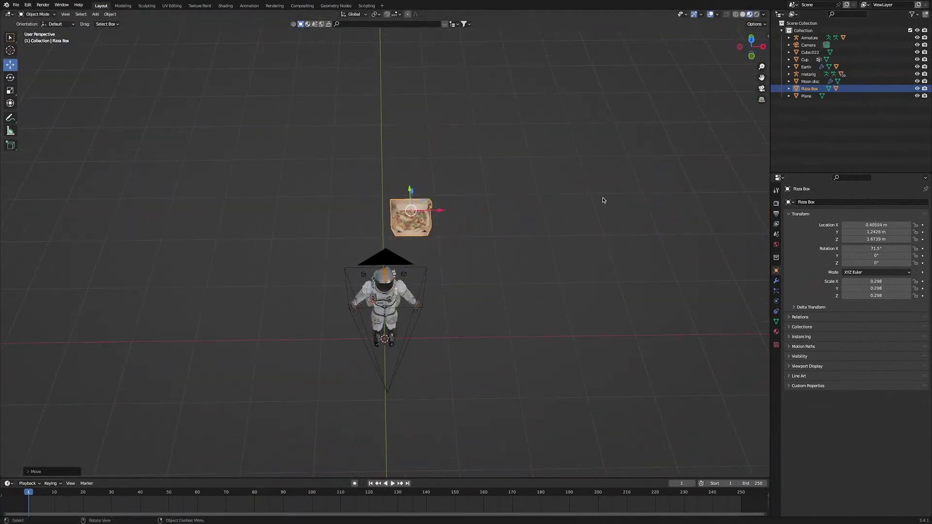
pyautogui.click(762, 90)
# Move the pizza box behind the astronaut's shoulder, to about X 1.56 m, Y 7.01 m and Z 1.55 m.
pyautogui.moveTo(543, 252); pyautogui.dragTo(451, 241, button='middle')
pyautogui.scroll(-3, 523, 288)
pyautogui.moveTo(408, 206); pyautogui.dragTo(496, 110)
pyautogui.moveTo(462, 137); pyautogui.dragTo(482, 140)
pyautogui.moveTo(459, 106); pyautogui.dragTo(465, 88)
pyautogui.click(762, 88)
pyautogui.moveTo(473, 236); pyautogui.dragTo(526, 341)
# Rotate the pizza box to about 122° on X, 1.6° on Y and 11.8° on Z so its pizza faces the camera.
pyautogui.press('r')
pyautogui.press('r')
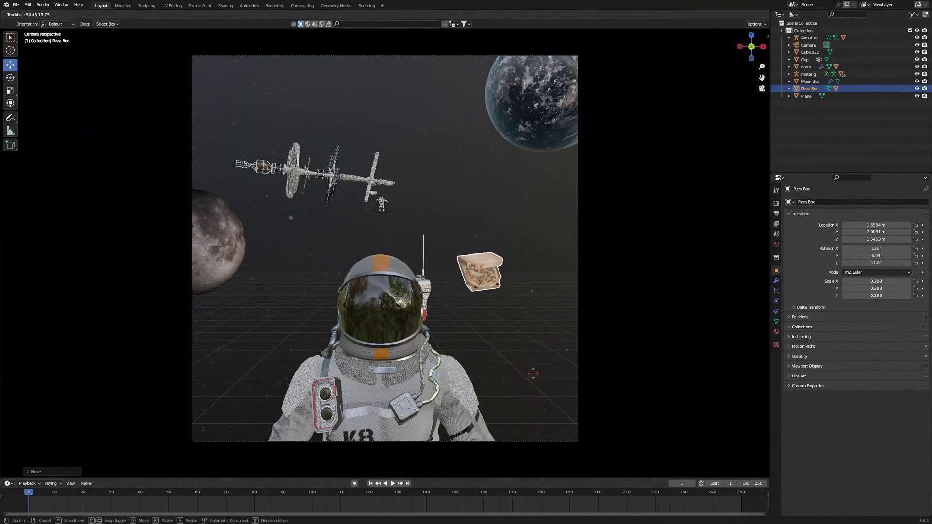
pyautogui.click(532, 369)
pyautogui.press('r')
pyautogui.click(523, 311)
pyautogui.press('r')
pyautogui.press('r')
pyautogui.click(523, 311)
# Nudge the pizza box along Y to about 6.94 m and return to the camera view.
pyautogui.moveTo(480, 219); pyautogui.dragTo(476, 300, button='middle')
pyautogui.scroll(-8, 478, 291)
pyautogui.moveTo(442, 32); pyautogui.dragTo(442, 34)
pyautogui.click(456, 189)
pyautogui.press('KP_0')
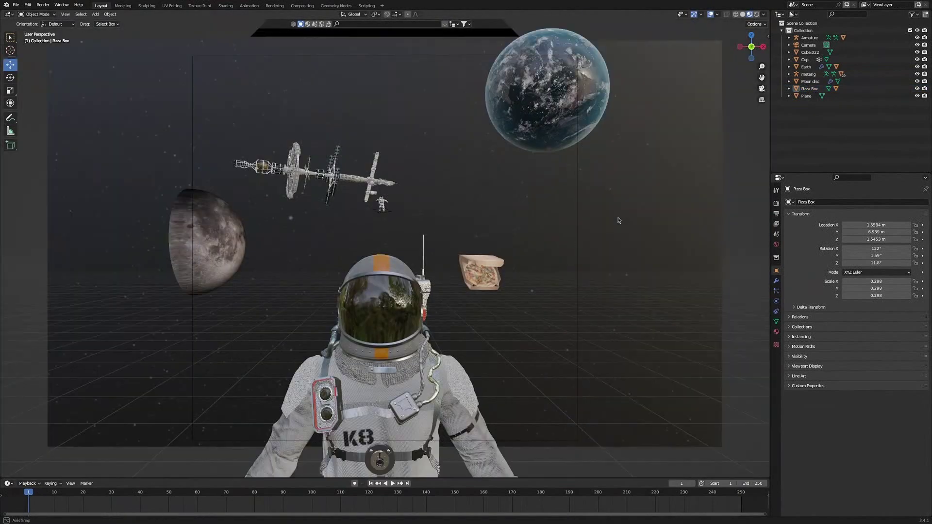
# Select the drink cup and move it next to the pizza box within the camera frame.
pyautogui.moveTo(619, 220); pyautogui.dragTo(617, 281, button='middle')
pyautogui.scroll(-10, 615, 240)
pyautogui.moveTo(641, 273); pyautogui.dragTo(466, 229)
pyautogui.moveTo(449, 220); pyautogui.dragTo(445, 146)
pyautogui.moveTo(476, 169); pyautogui.dragTo(412, 153)
pyautogui.press('KP_Decimal')
pyautogui.moveTo(415, 195); pyautogui.dragTo(383, 240, button='middle')
pyautogui.scroll(-7, 414, 158)
pyautogui.moveTo(386, 221); pyautogui.dragTo(380, 305)
pyautogui.click(762, 89)
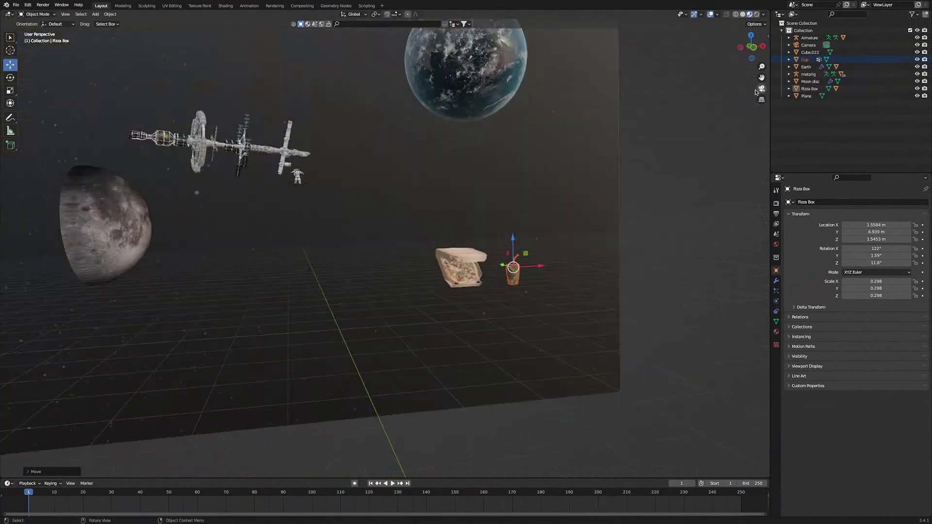
# Tilt the drink cup in the camera view and shift it closer to the pizza box.
pyautogui.press('r')
pyautogui.press('r')
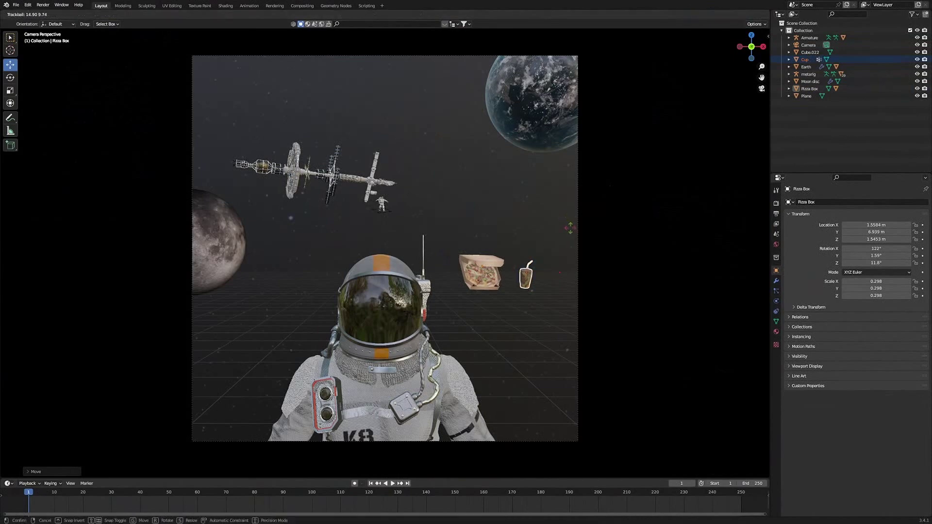
pyautogui.click(565, 212)
pyautogui.press('r')
pyautogui.click(561, 208)
pyautogui.moveTo(552, 273); pyautogui.dragTo(544, 273)
pyautogui.moveTo(520, 251); pyautogui.dragTo(542, 271)
# Rotate the drink cup again so it floats at a casual tilt beside the pizza box.
pyautogui.press('r')
pyautogui.press('r')
pyautogui.click(538, 318)
pyautogui.press('r')
pyautogui.click(536, 170)
pyautogui.click(532, 318)
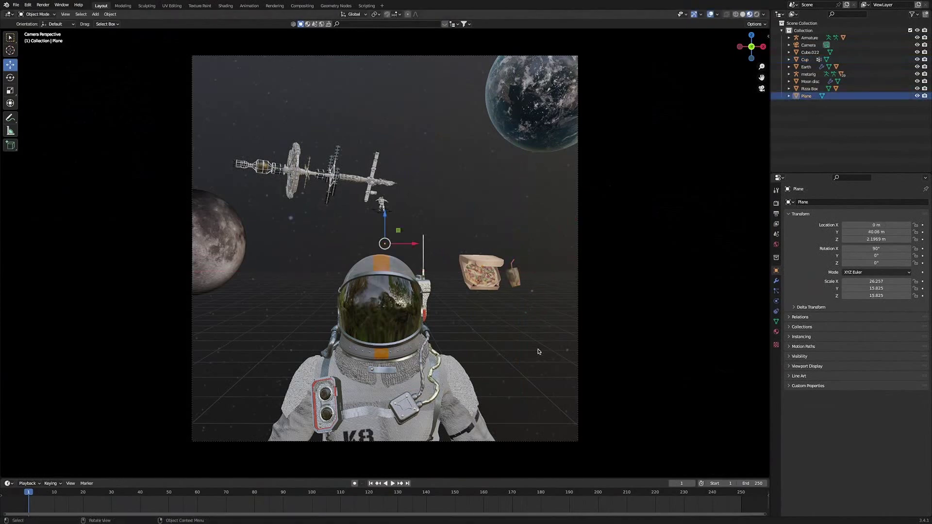
# Look through the preview images of the Space Shuttle Side Boosters And Fuel Tank LOW POLY model on Blend Swap.
pyautogui.click(529, 56)
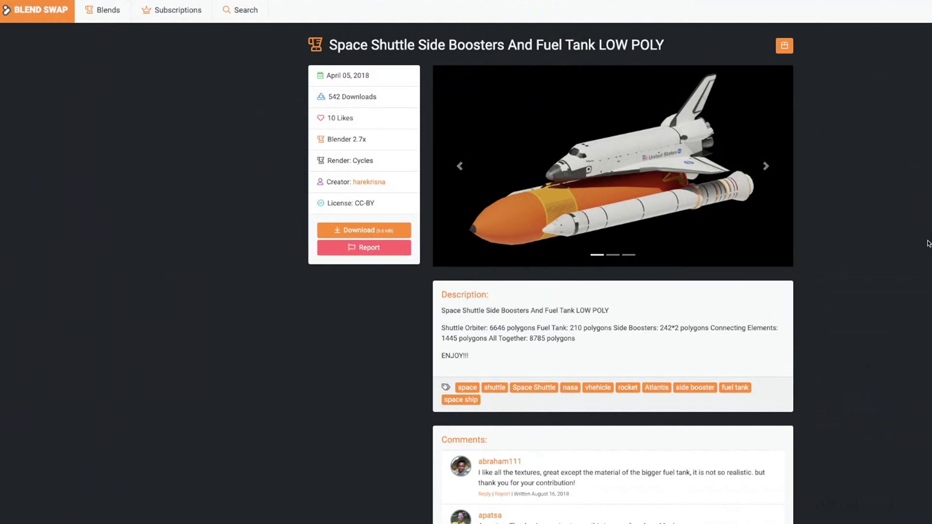
pyautogui.click(768, 166)
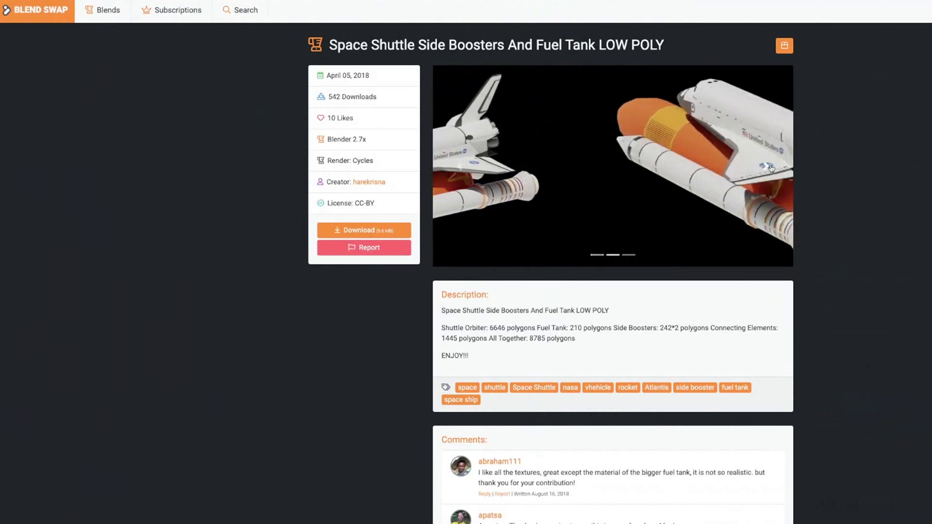
pyautogui.click(767, 167)
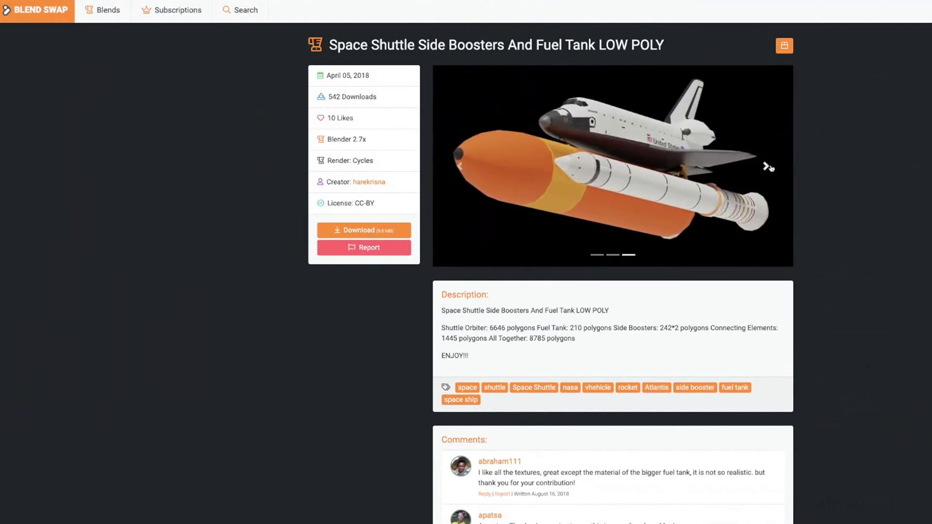
pyautogui.click(767, 167)
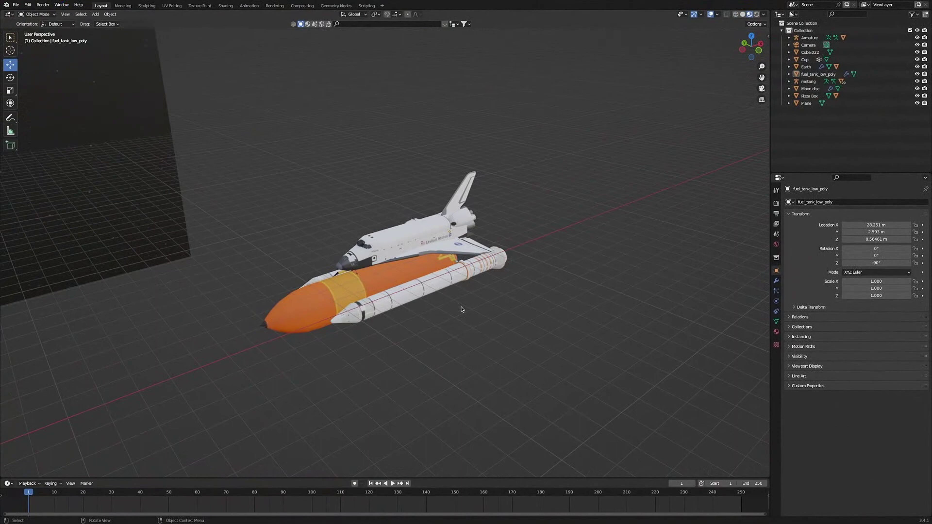
# Move the imported space shuttle to about X 1.68 m, Y 29.18 m, Z 0.48 m and scale it to about 0.366.
pyautogui.moveTo(473, 313); pyautogui.dragTo(454, 312, button='middle')
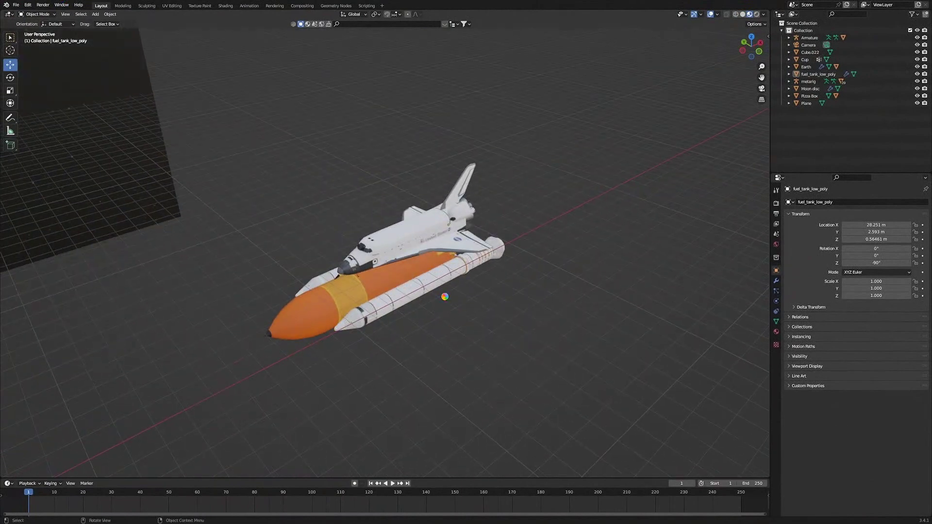
pyautogui.scroll(-10, 445, 299)
pyautogui.moveTo(445, 299); pyautogui.dragTo(411, 357, button='middle')
pyautogui.click(392, 245)
pyautogui.moveTo(393, 218); pyautogui.dragTo(392, 215)
pyautogui.moveTo(422, 237); pyautogui.dragTo(276, 163)
pyautogui.moveTo(283, 192); pyautogui.dragTo(285, 147)
pyautogui.press('s')
pyautogui.click(362, 181)
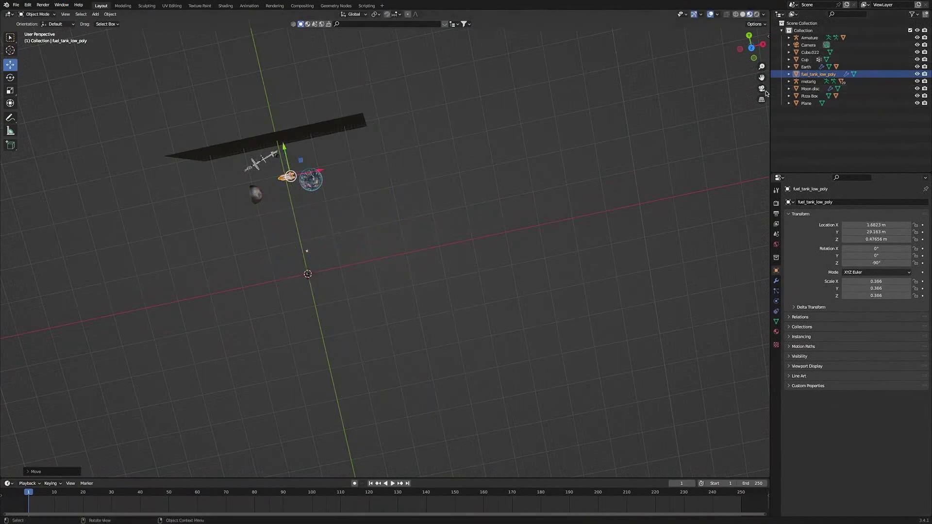
# Raise the space shuttle in the camera view to the open sky beside Earth and scale it down.
pyautogui.click(761, 89)
pyautogui.moveTo(416, 247); pyautogui.dragTo(416, 150)
pyautogui.moveTo(448, 187); pyautogui.dragTo(472, 148)
pyautogui.press('s')
pyautogui.click(517, 177)
# Rotate the space shuttle to about -20.8° X, 36.5° Y and -103° Z, and reduce its scale to about 0.199.
pyautogui.press('r')
pyautogui.press('r')
pyautogui.click(517, 209)
pyautogui.press('r')
pyautogui.click(535, 167)
pyautogui.press('s')
pyautogui.click(533, 167)
pyautogui.moveTo(500, 173)
pyautogui.mouseDown()
pyautogui.moveTo(469, 147)
pyautogui.moveTo(502, 165)
pyautogui.mouseUp()
pyautogui.press('r')
pyautogui.click(529, 183)
# Hide the viewport overlays to check the composition without the grid, and show them again.
pyautogui.click(710, 14)
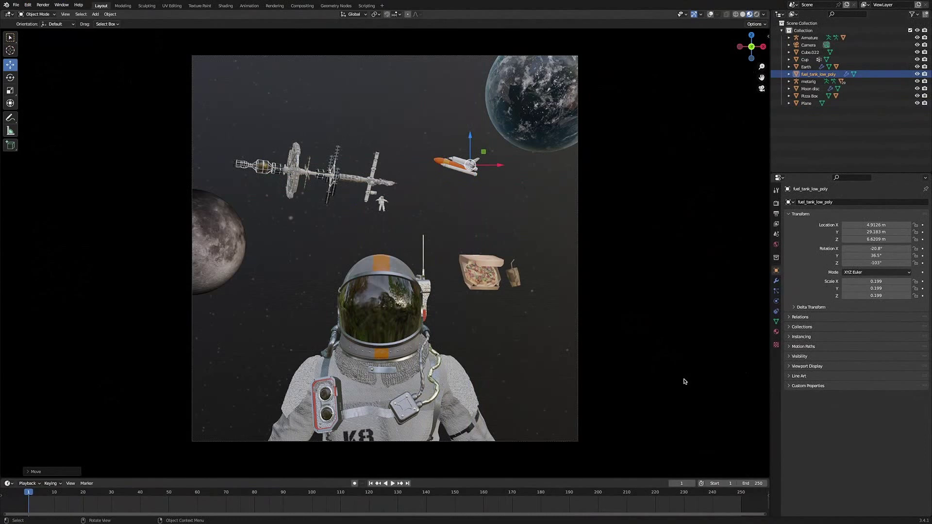
pyautogui.click(544, 382)
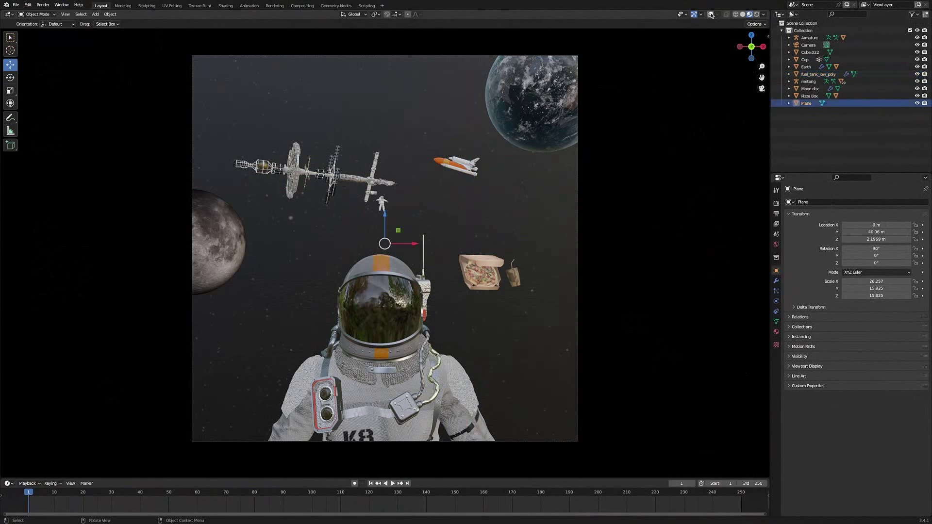
pyautogui.click(711, 14)
# Move the space station to about X -5.13 m, Y 34.85 m, Z 9.67 m, scale it to 0.120 and adjust its rotation.
pyautogui.click(337, 177)
pyautogui.moveTo(329, 145); pyautogui.dragTo(329, 106)
pyautogui.moveTo(362, 136); pyautogui.dragTo(345, 136)
pyautogui.press('s')
pyautogui.click(362, 146)
pyautogui.press('r')
# Move the second astronaut up beneath the end of the space station and adjust its scale.
pyautogui.moveTo(362, 151); pyautogui.dragTo(342, 168, button='middle')
pyautogui.scroll(5, 343, 167)
pyautogui.click(452, 264)
pyautogui.press('KP_0')
pyautogui.moveTo(382, 170); pyautogui.dragTo(382, 145)
pyautogui.moveTo(412, 174); pyautogui.dragTo(392, 173)
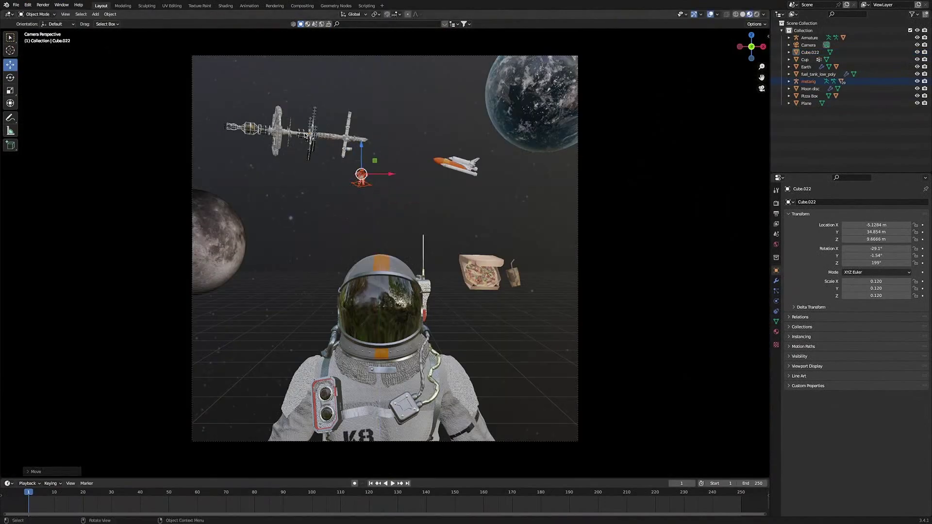
pyautogui.press('s')
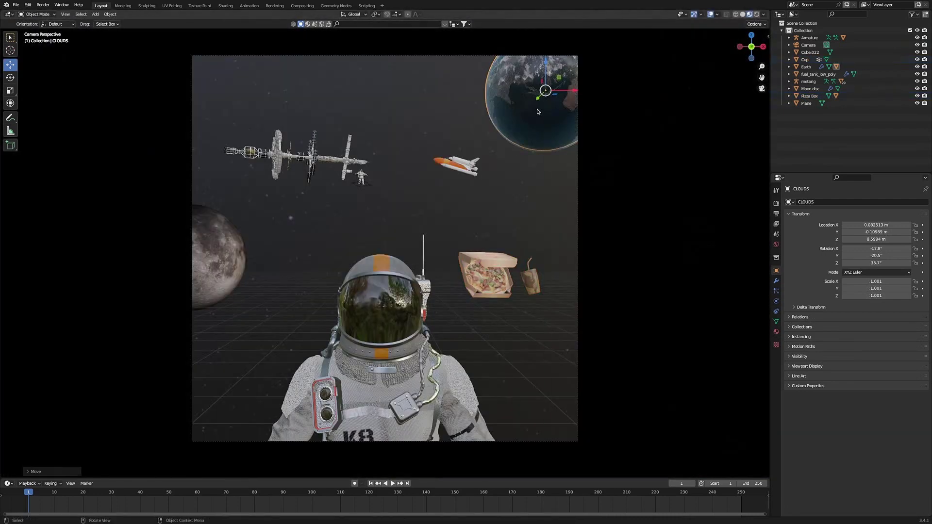
# Nudge Earth and the space shuttle slightly upward in the camera frame.
pyautogui.click(542, 118)
pyautogui.click(543, 118)
pyautogui.moveTo(543, 66); pyautogui.dragTo(543, 64)
pyautogui.click(455, 165)
pyautogui.moveTo(468, 150); pyautogui.dragTo(468, 145)
# Nudge the space station slightly down and along negative X.
pyautogui.click(312, 158)
pyautogui.moveTo(310, 127); pyautogui.dragTo(310, 129)
pyautogui.moveTo(340, 160); pyautogui.dragTo(341, 159)
pyautogui.moveTo(341, 159); pyautogui.dragTo(339, 159)
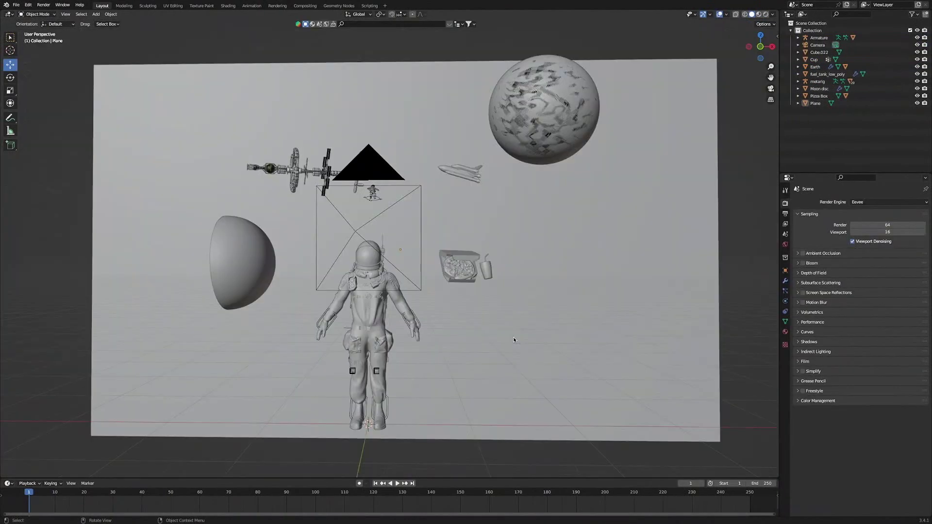
# Move the starry backdrop plane about 39 m farther back along Y from the top view.
pyautogui.moveTo(491, 223); pyautogui.dragTo(491, 260, button='middle')
pyautogui.click(445, 165)
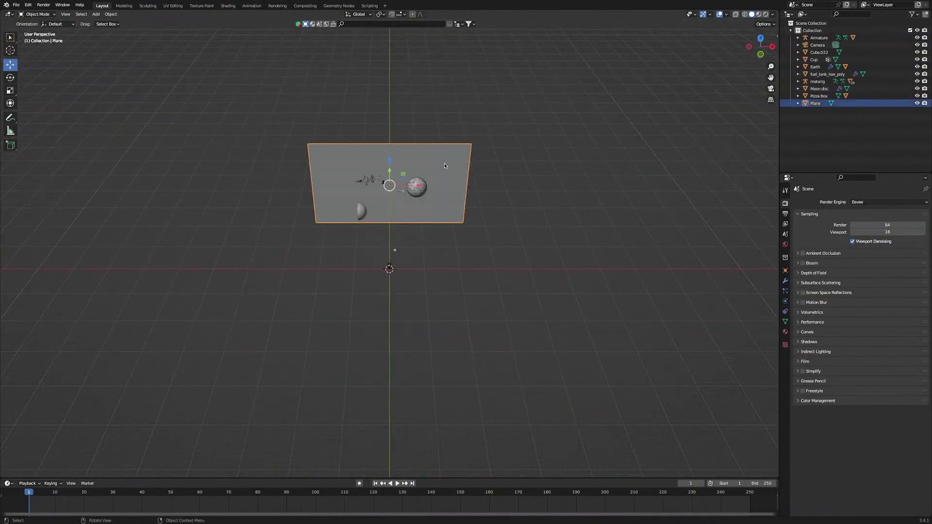
pyautogui.click(761, 52)
pyautogui.click(761, 38)
pyautogui.press('g')
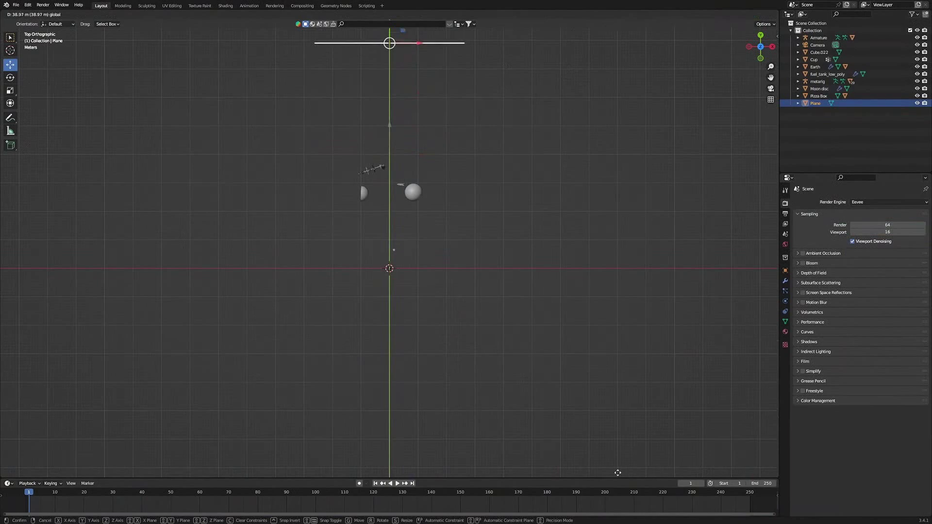
pyautogui.click(610, 26)
pyautogui.click(524, 352)
# Scale the backdrop plane up by about 1.9 in the camera view so it fills the frame.
pyautogui.click(771, 87)
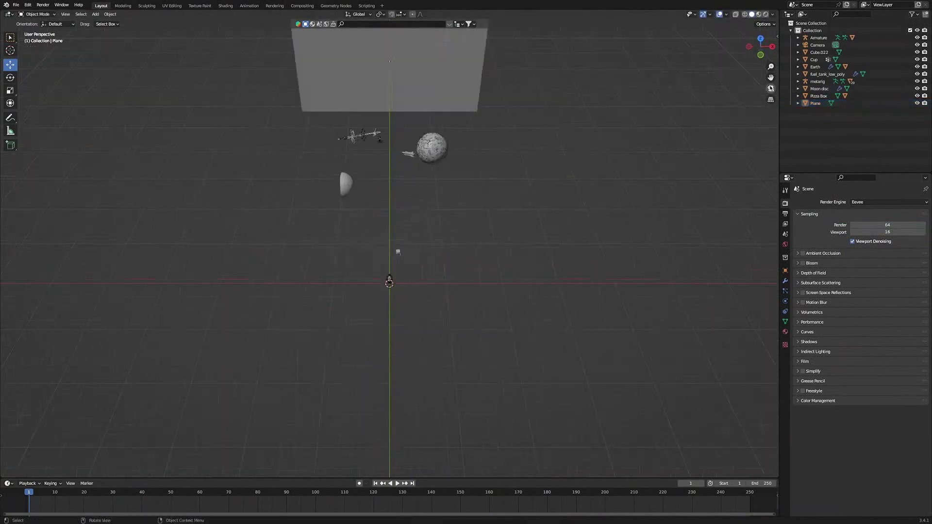
pyautogui.click(420, 217)
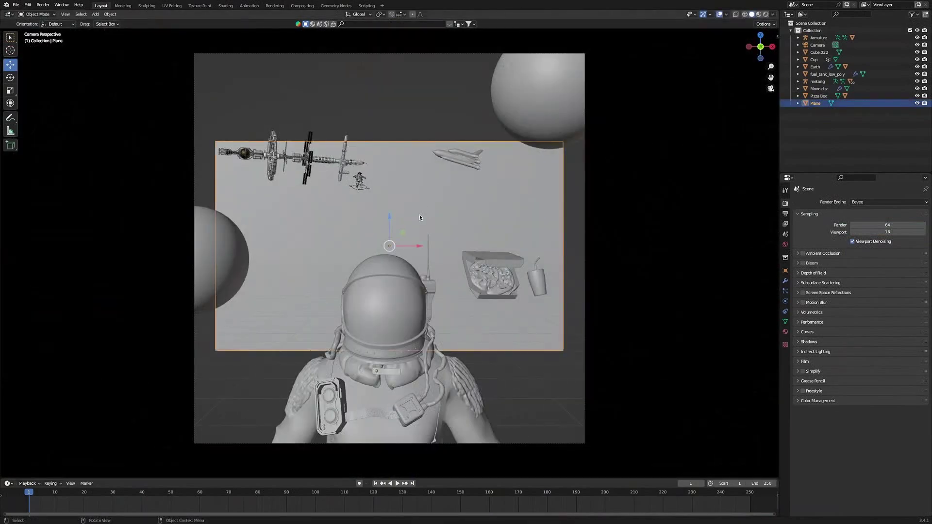
pyautogui.press('s')
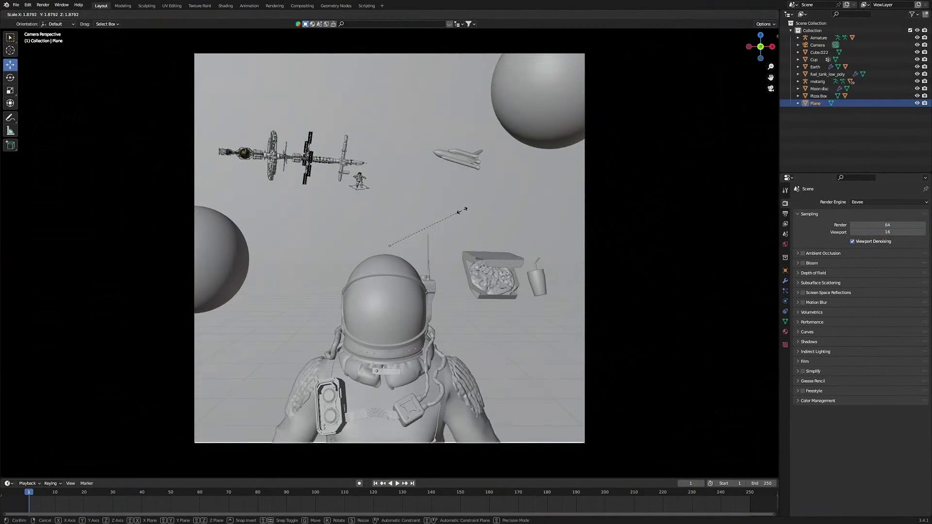
pyautogui.click(465, 216)
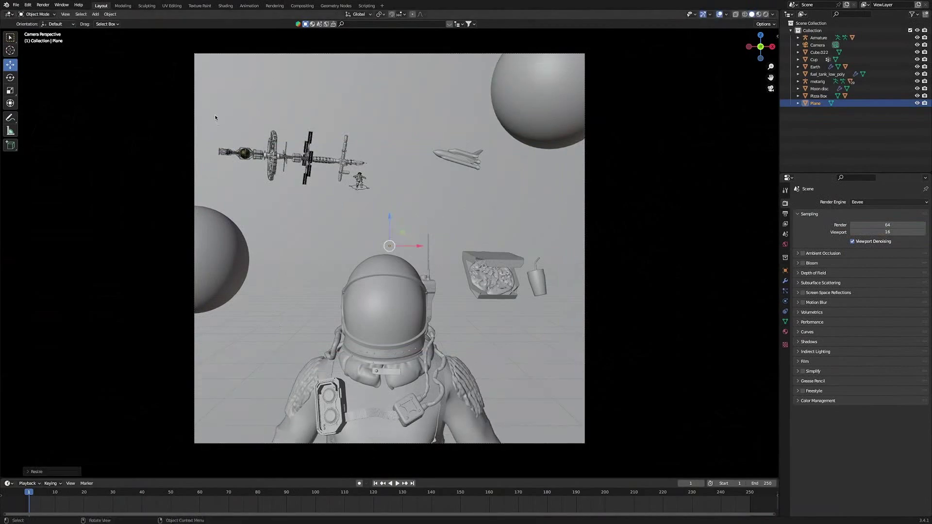
# Switch to the Shading workspace and delete the Principled BSDF node from the backdrop plane's material.
pyautogui.click(226, 5)
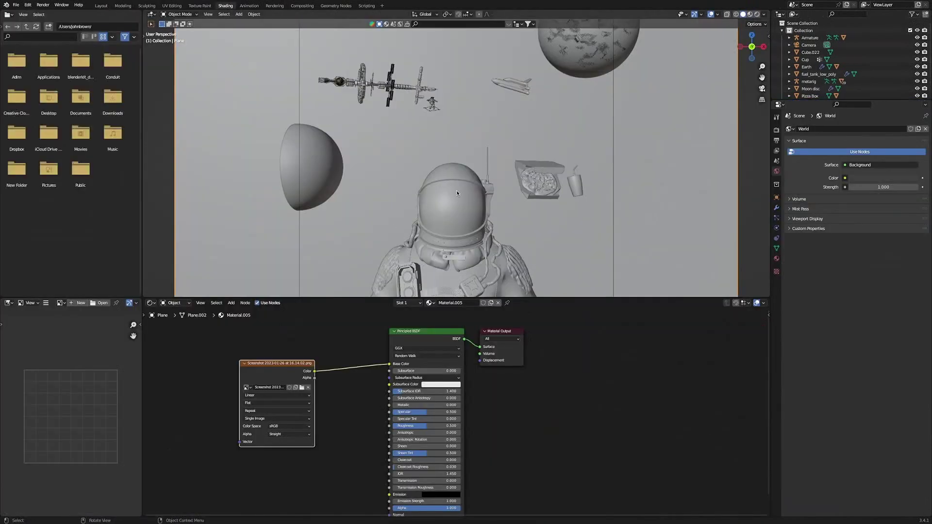
pyautogui.click(762, 89)
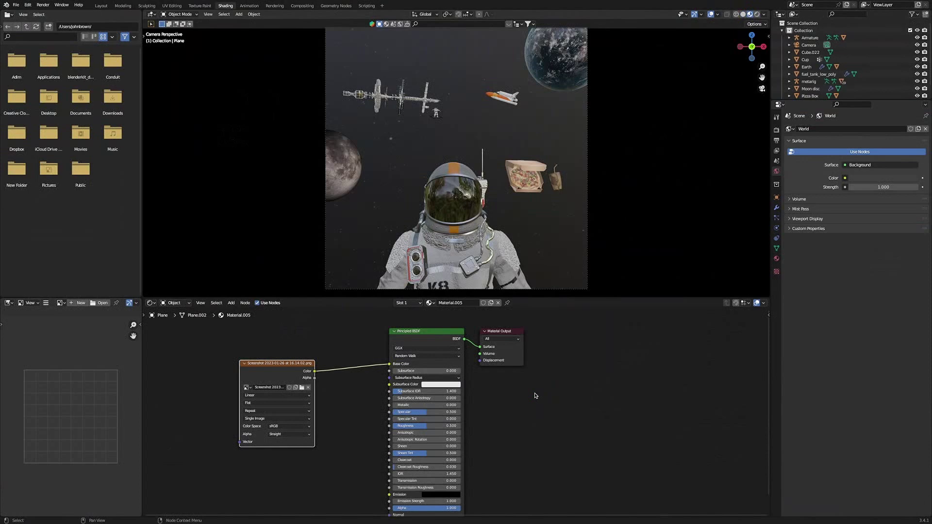
pyautogui.click(421, 343)
pyautogui.press('x')
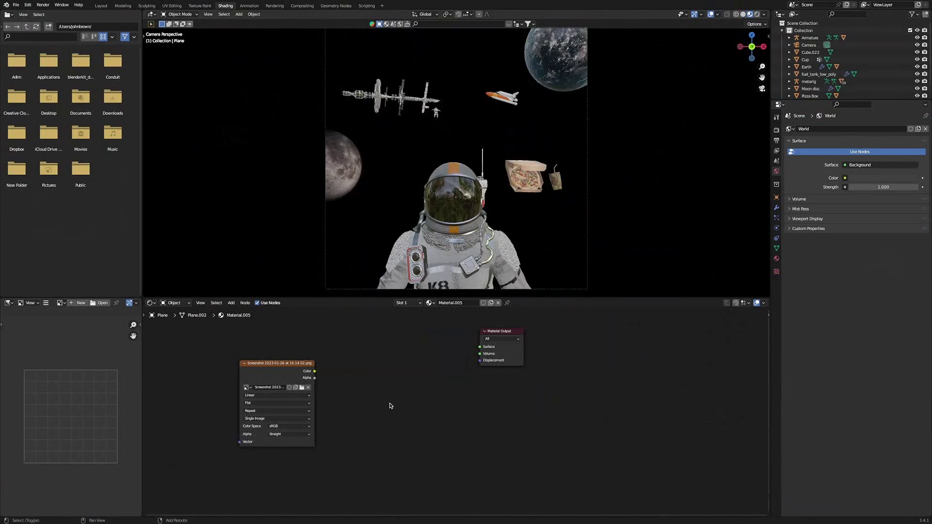
# Add an Emission node and link the star image's color through it to the Material Output surface.
pyautogui.hotkey('shift', 'a')
pyautogui.write('emi')
pyautogui.press('Return')
pyautogui.click(365, 366)
pyautogui.moveTo(314, 371); pyautogui.dragTo(485, 348)
# Set the backdrop's Emission strength to 0.45.
pyautogui.scroll(2, 363, 382)
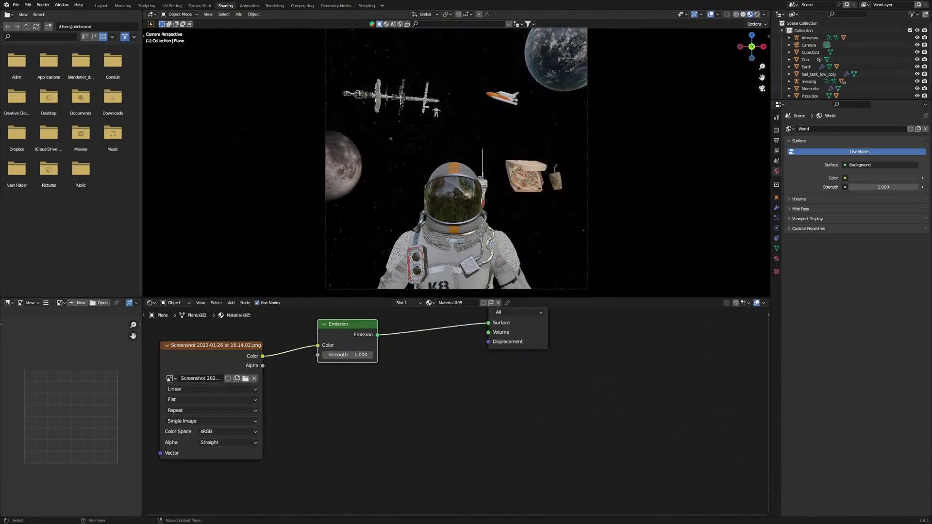
pyautogui.moveTo(362, 380); pyautogui.dragTo(383, 404, button='middle')
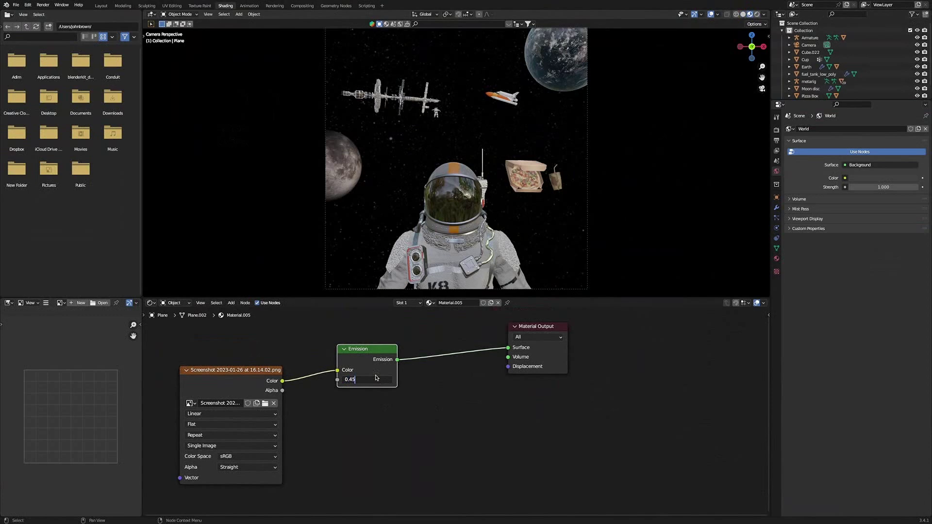
pyautogui.click(456, 413)
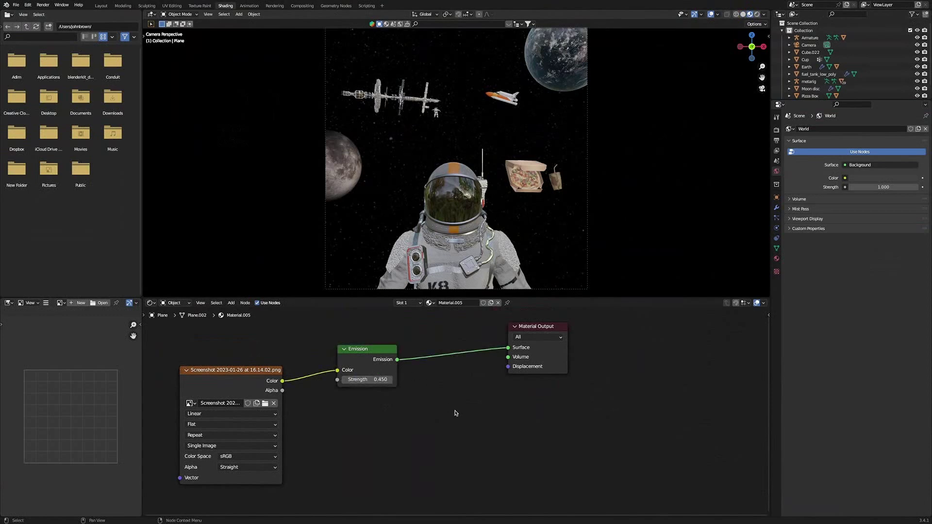
# Return to the Layout workspace, add a Sun light and move it back toward the planets and backdrop.
pyautogui.click(101, 6)
pyautogui.press('KP_0')
pyautogui.click(478, 322)
pyautogui.moveTo(485, 332)
pyautogui.mouseDown(button='middle')
pyautogui.moveTo(478, 319)
pyautogui.moveTo(489, 252)
pyautogui.mouseUp(button='middle')
pyautogui.scroll(-5, 477, 318)
pyautogui.hotkey('shift', 'a')
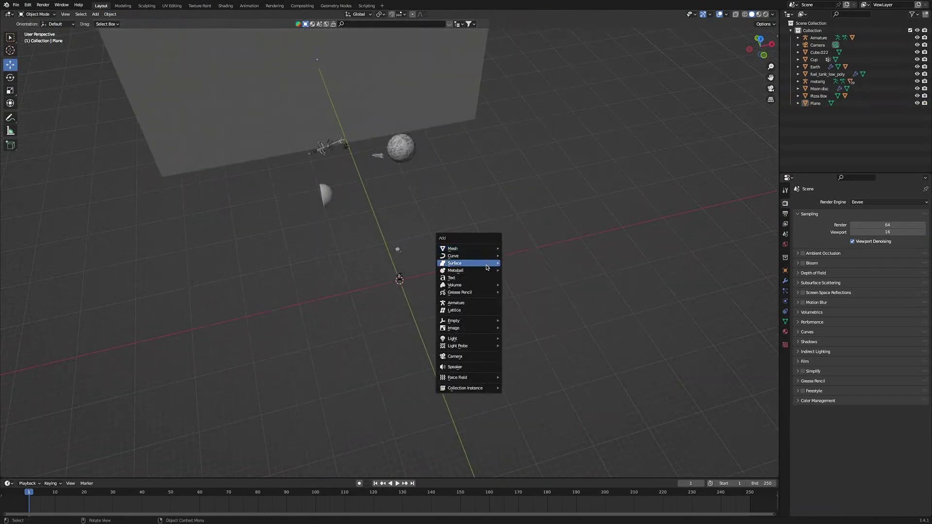
pyautogui.moveTo(480, 339)
pyautogui.click(517, 346)
pyautogui.moveTo(516, 346); pyautogui.dragTo(406, 288, button='middle')
pyautogui.moveTo(392, 240); pyautogui.dragTo(418, 110)
pyautogui.moveTo(449, 268); pyautogui.dragTo(616, 88, button='middle')
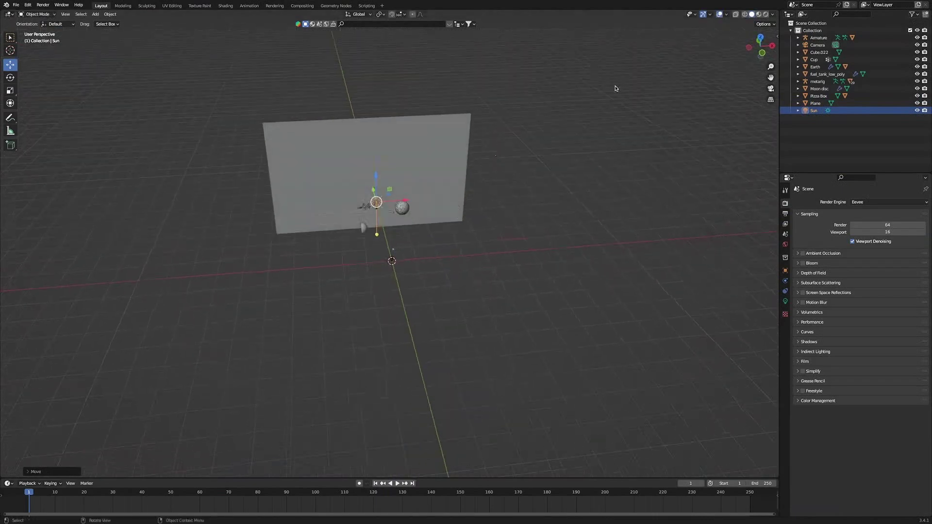
# Place the Sun light high above the helmet in the camera view and set its strength to 5.
pyautogui.click(771, 89)
pyautogui.moveTo(390, 249); pyautogui.dragTo(443, 136)
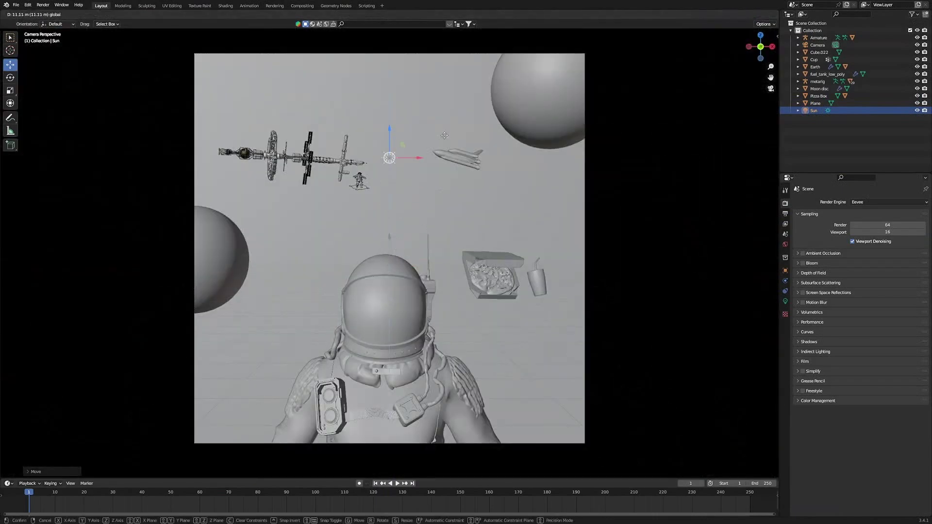
pyautogui.moveTo(484, 104); pyautogui.dragTo(483, 103)
pyautogui.moveTo(406, 126); pyautogui.dragTo(400, 126)
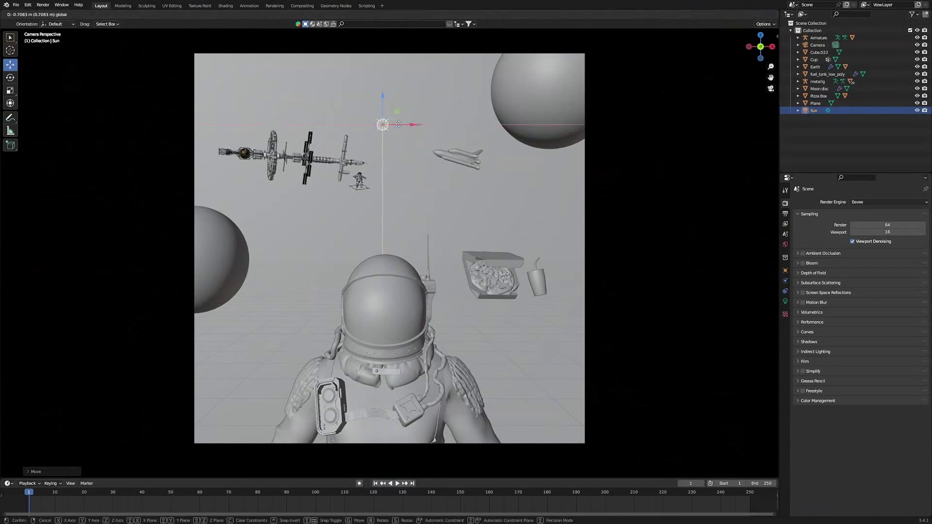
pyautogui.click(784, 302)
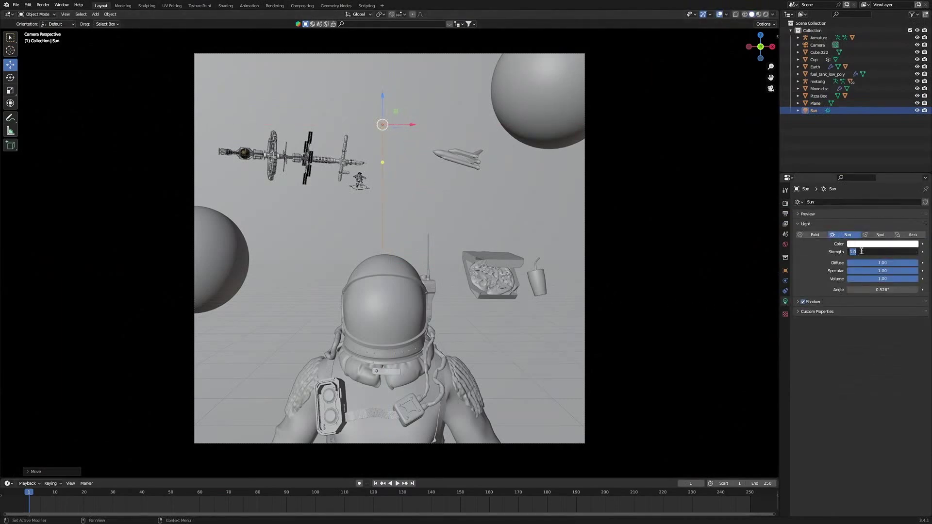
pyautogui.press('Return')
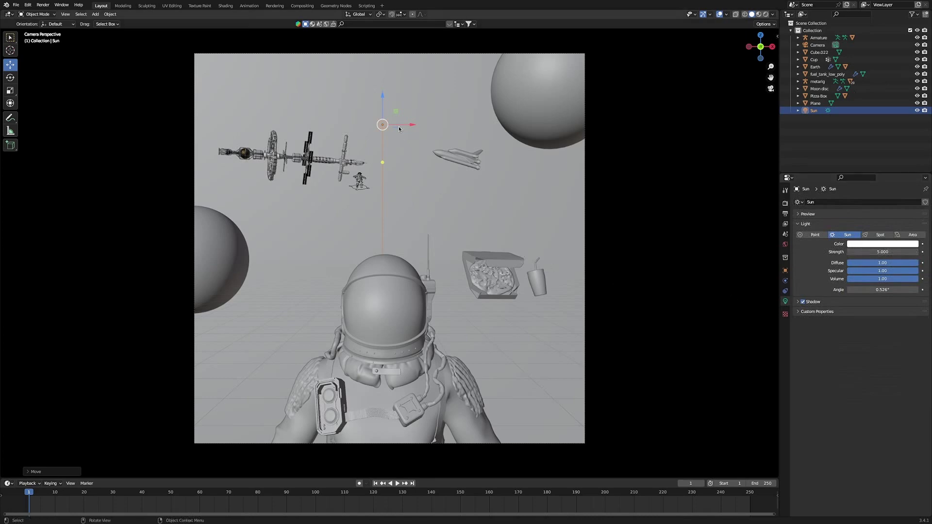
# Duplicate the Sun light and place the copy nearer to the main astronaut, in front of the planets.
pyautogui.moveTo(402, 135); pyautogui.dragTo(439, 281, button='middle')
pyautogui.hotkey('shift', 'd')
pyautogui.press('y')
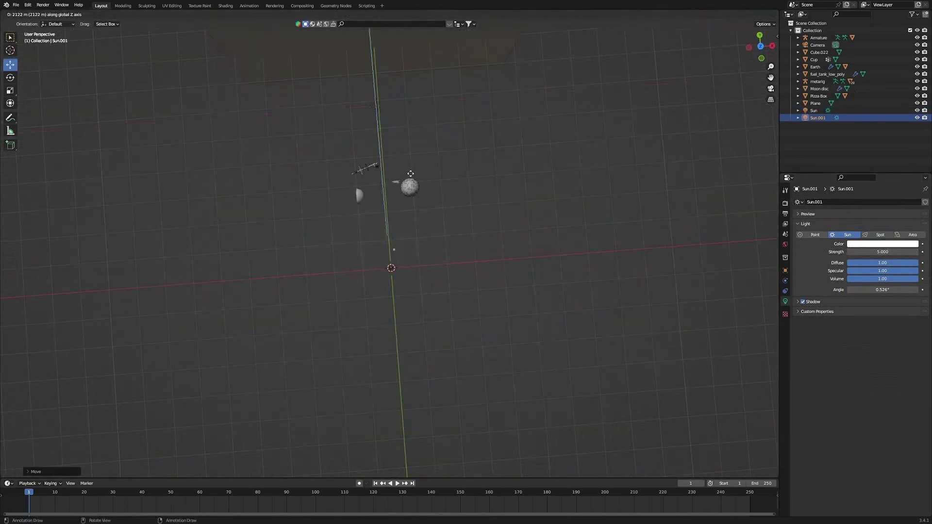
pyautogui.click(416, 206)
pyautogui.moveTo(471, 258); pyautogui.dragTo(403, 183, button='middle')
pyautogui.scroll(5, 403, 187)
pyautogui.moveTo(522, 155); pyautogui.dragTo(465, 162, button='middle')
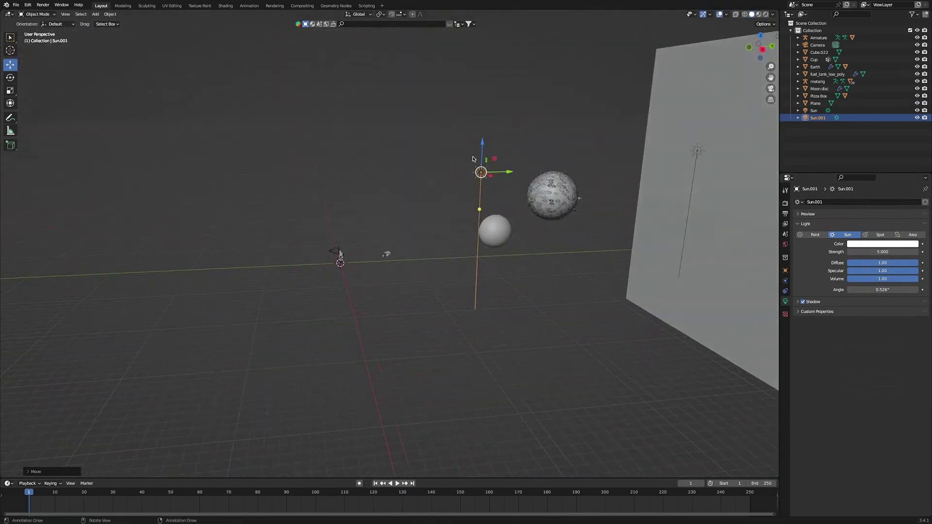
# Fine-tune the second Sun light's height and Y position so it sits near Earth.
pyautogui.moveTo(480, 160); pyautogui.dragTo(480, 171)
pyautogui.moveTo(508, 182); pyautogui.dragTo(529, 181)
pyautogui.moveTo(500, 267); pyautogui.dragTo(595, 326, button='middle')
pyautogui.moveTo(443, 140); pyautogui.dragTo(430, 114, button='middle')
pyautogui.moveTo(406, 125); pyautogui.dragTo(407, 130)
pyautogui.moveTo(441, 218); pyautogui.dragTo(540, 207, button='middle')
pyautogui.press('KP_Decimal')
pyautogui.moveTo(392, 220); pyautogui.dragTo(393, 190)
pyautogui.click(392, 190)
# Rotate the second Sun light freely so its beam points sideways toward Earth, and adjust its height.
pyautogui.press('r')
pyautogui.press('r')
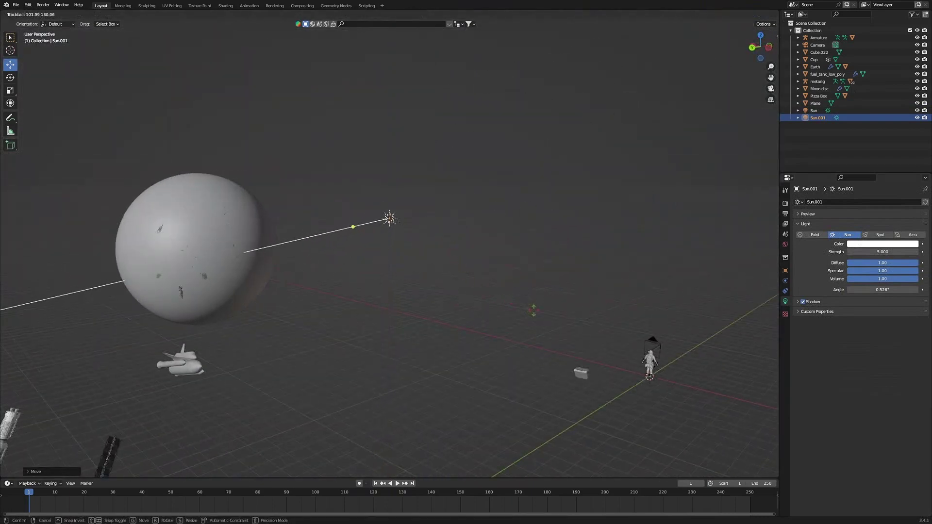
pyautogui.click(496, 275)
pyautogui.moveTo(456, 234); pyautogui.dragTo(331, 224, button='middle')
pyautogui.moveTo(388, 210); pyautogui.dragTo(398, 148)
pyautogui.press('r')
pyautogui.press('r')
pyautogui.click(432, 309)
pyautogui.moveTo(507, 273); pyautogui.dragTo(490, 285, button='middle')
pyautogui.scroll(-6, 489, 285)
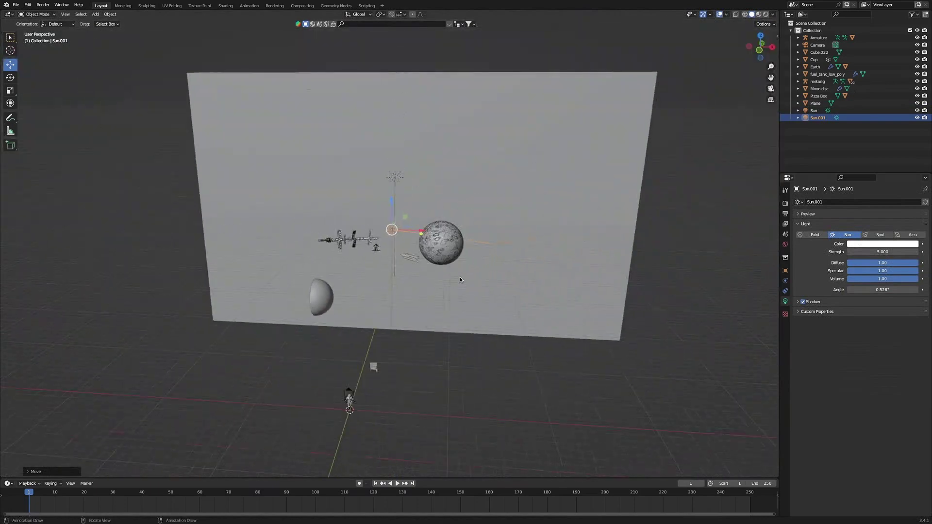
# Add an area light at the astronaut's feet and move it along X to about 2.6 m.
pyautogui.click(464, 328)
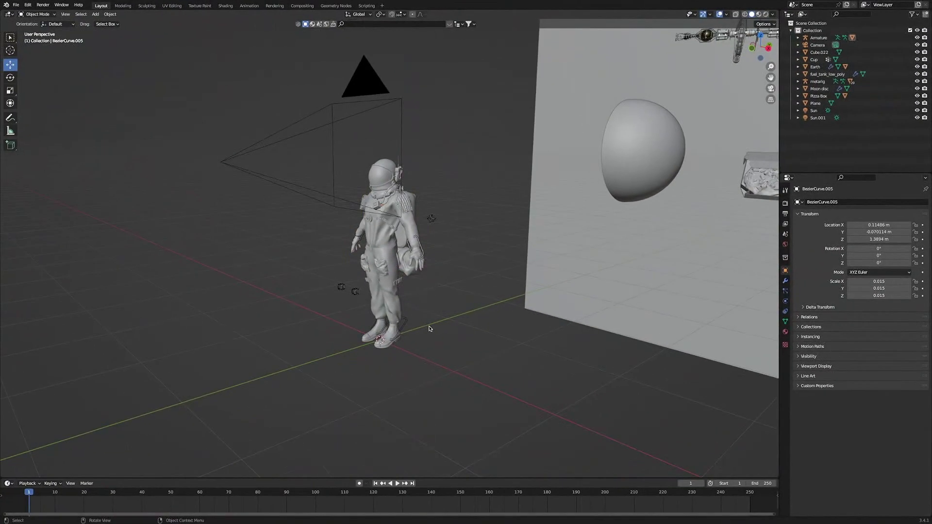
pyautogui.scroll(-5, 429, 329)
pyautogui.hotkey('shift', 'a')
pyautogui.moveTo(446, 329)
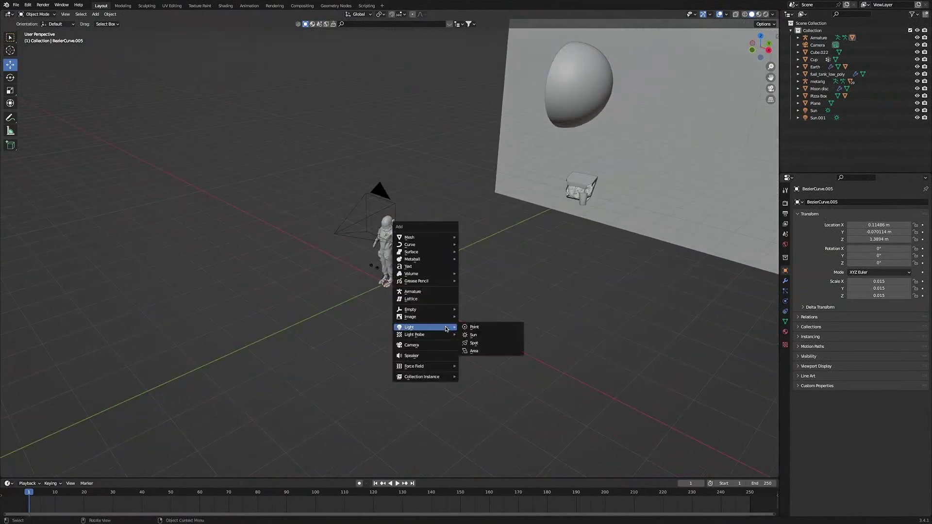
pyautogui.click(467, 351)
pyautogui.scroll(-3, 400, 301)
pyautogui.moveTo(400, 298); pyautogui.dragTo(409, 329, button='middle')
pyautogui.moveTo(408, 276); pyautogui.dragTo(459, 309)
pyautogui.scroll(4, 466, 329)
pyautogui.moveTo(467, 329); pyautogui.dragTo(552, 232, button='middle')
# Narrow the area light to a thin strip of about 0.035 scale on Y and move it to about 1.04 m on X.
pyautogui.press('KP_Decimal')
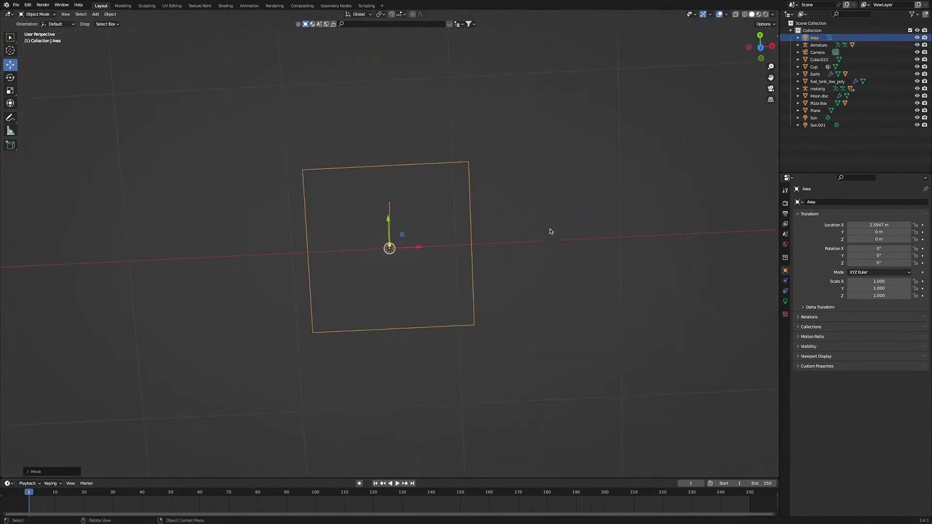
pyautogui.press('s')
pyautogui.press('y')
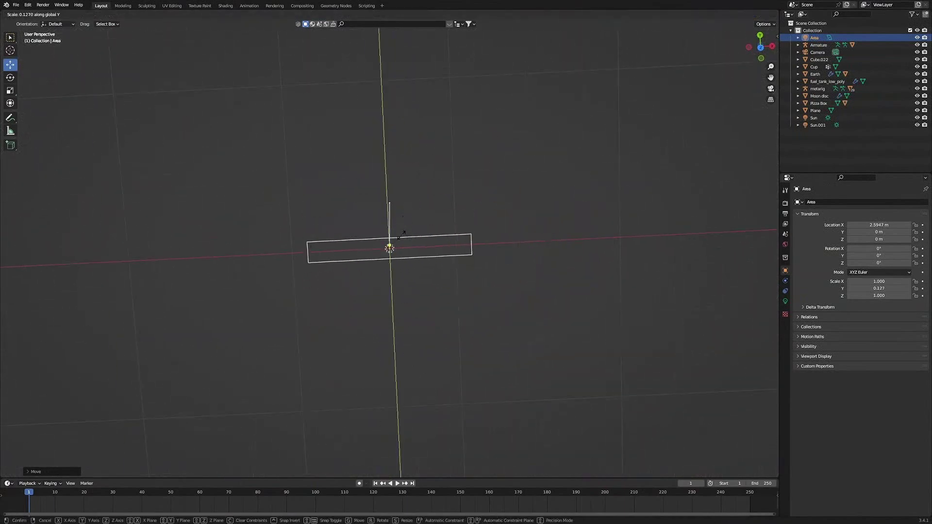
pyautogui.click(391, 242)
pyautogui.scroll(-8, 557, 272)
pyautogui.moveTo(494, 288); pyautogui.dragTo(333, 212)
pyautogui.moveTo(427, 253); pyautogui.dragTo(368, 253)
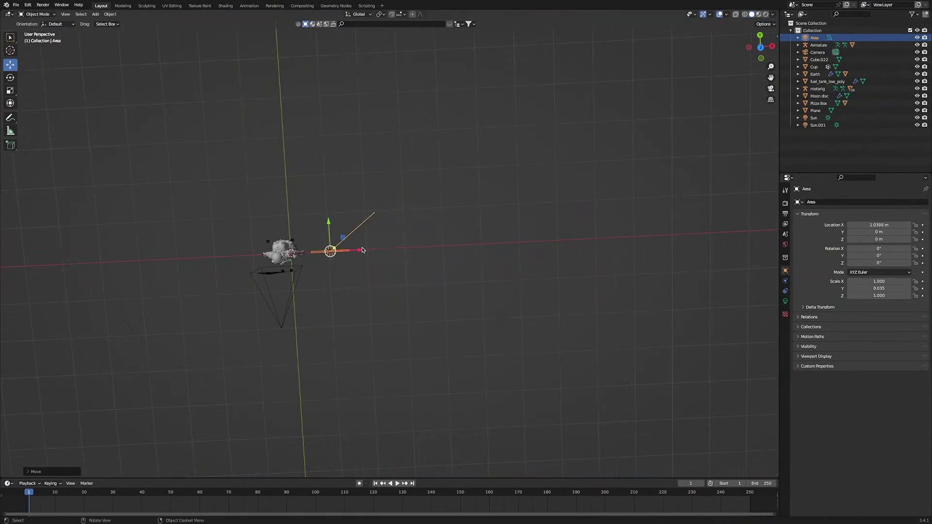
# Lengthen the area light strip to a scale of about 1.32 on X and thin it to about 0.034 on Y.
pyautogui.press('KP_Decimal')
pyautogui.press('s')
pyautogui.press('x')
pyautogui.click(409, 394)
pyautogui.press('s')
pyautogui.press('x')
pyautogui.click(412, 398)
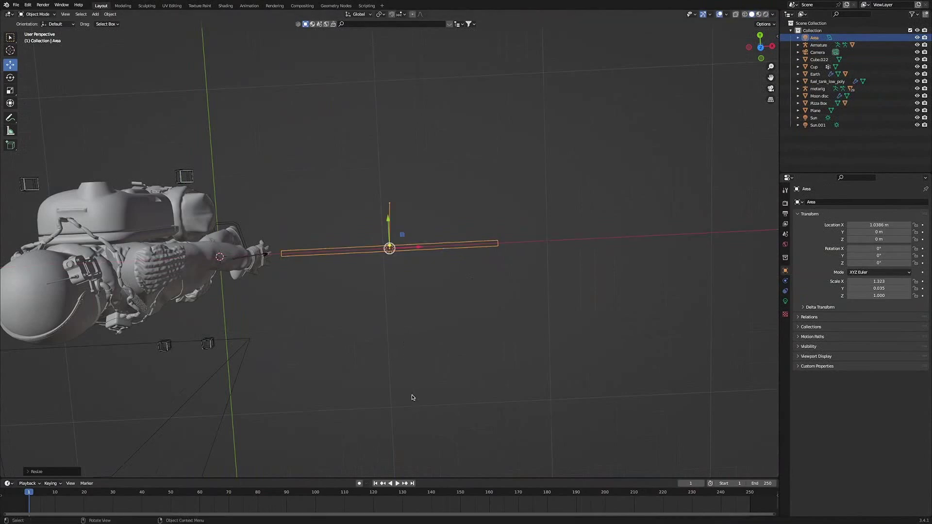
pyautogui.press('s')
pyautogui.press('y')
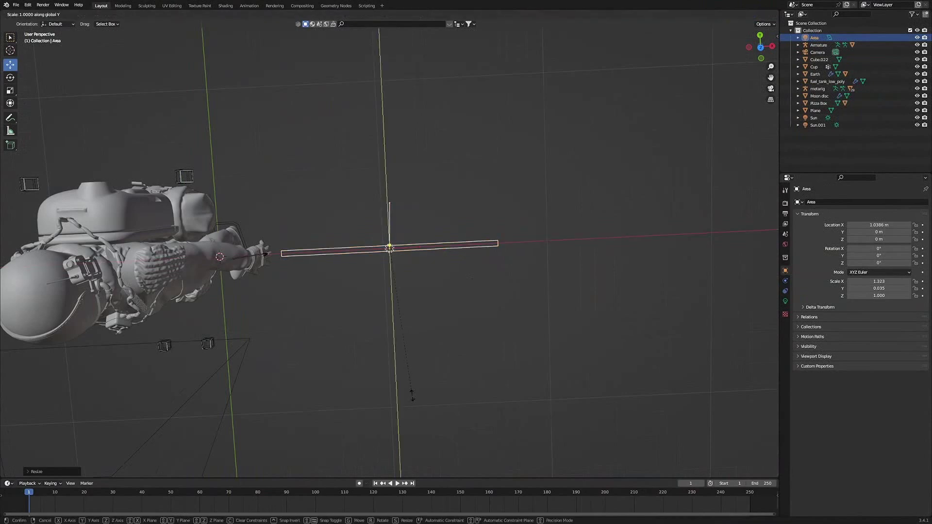
pyautogui.click(410, 395)
pyautogui.moveTo(410, 394); pyautogui.dragTo(394, 362, button='middle')
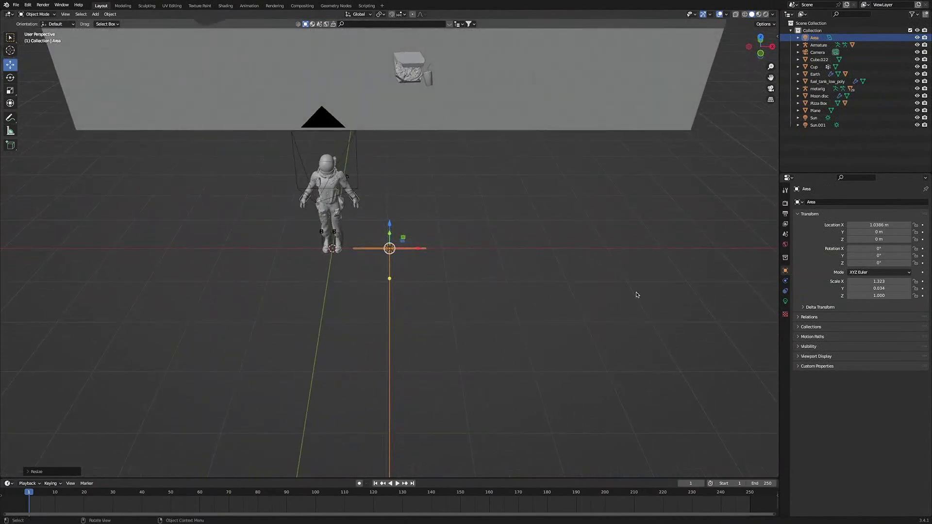
# Raise the area light to a height of 1.58 m and set its Y rotation to 90°, facing the astronaut.
pyautogui.moveTo(880, 240); pyautogui.dragTo(915, 258)
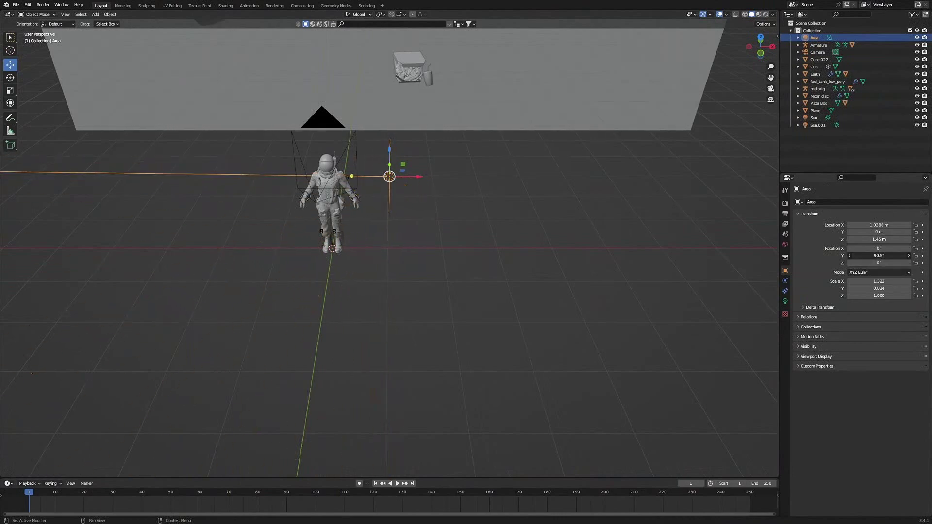
pyautogui.click(880, 258)
pyautogui.write('90')
pyautogui.press('Return')
pyautogui.moveTo(875, 241); pyautogui.dragTo(891, 241)
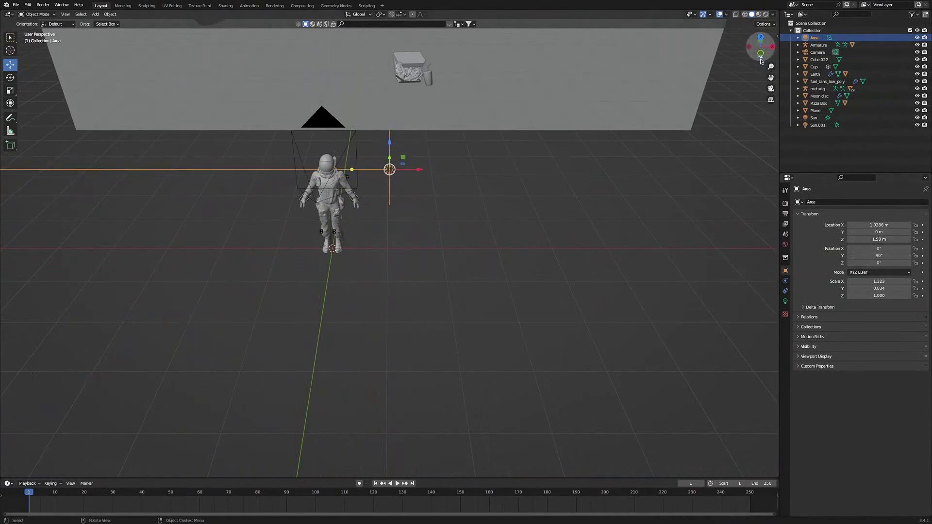
# Fine-tune the area light beside the helmet, raising it to 1.66 m and moving it to about 1 m on X.
pyautogui.click(761, 54)
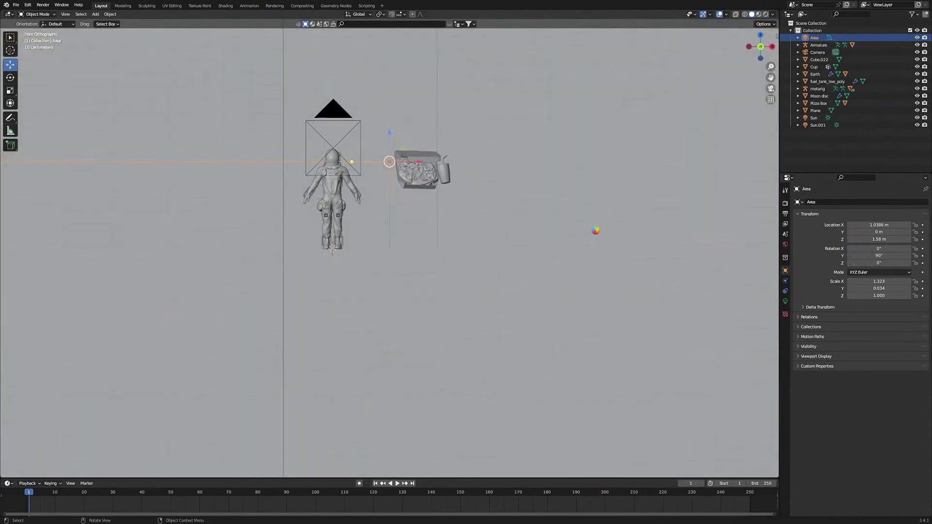
pyautogui.press('KP_Decimal')
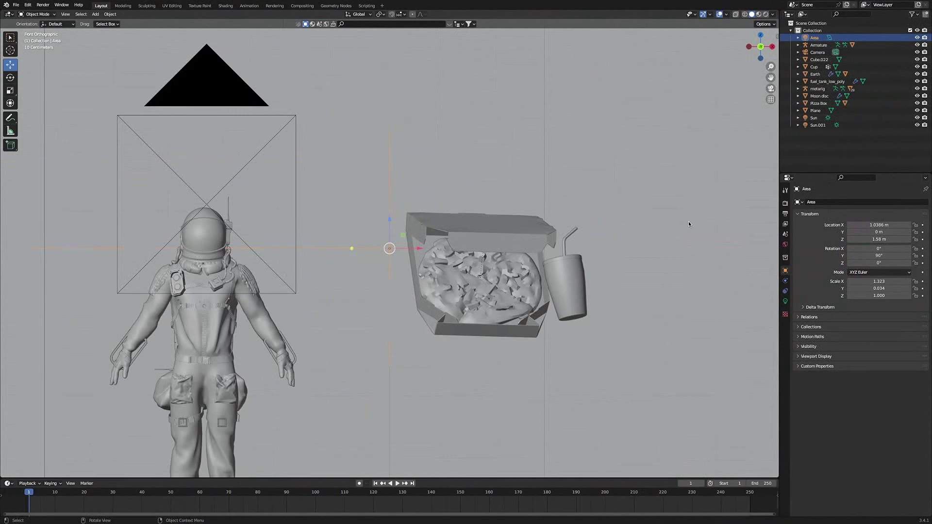
pyautogui.moveTo(879, 240); pyautogui.dragTo(885, 239)
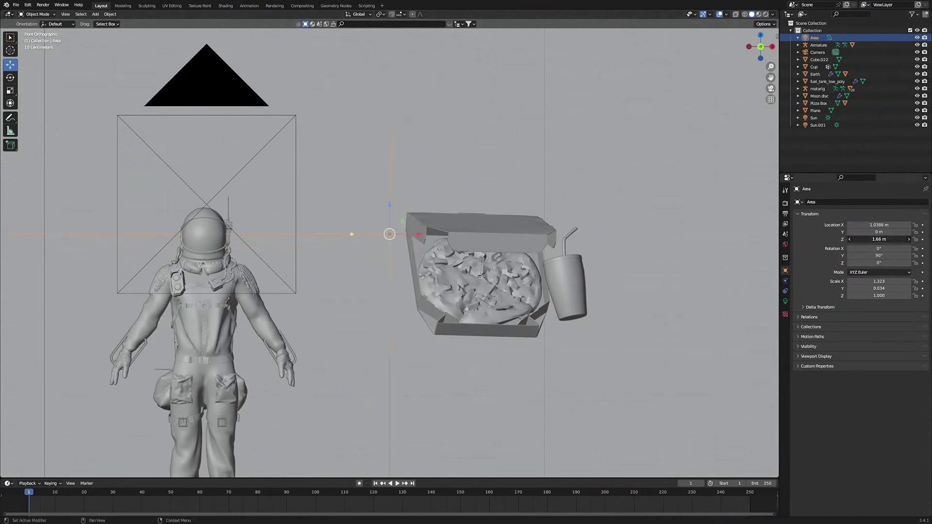
pyautogui.press('g')
pyautogui.press('x')
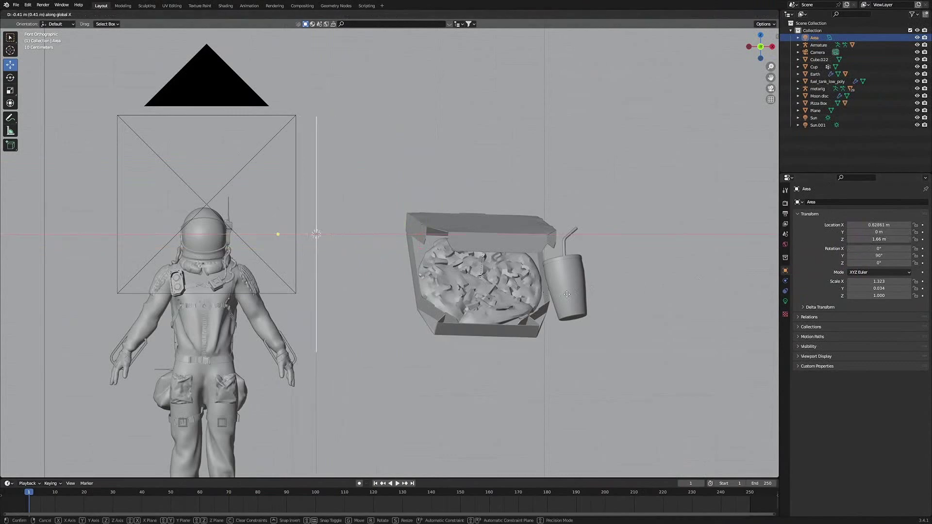
pyautogui.click(611, 288)
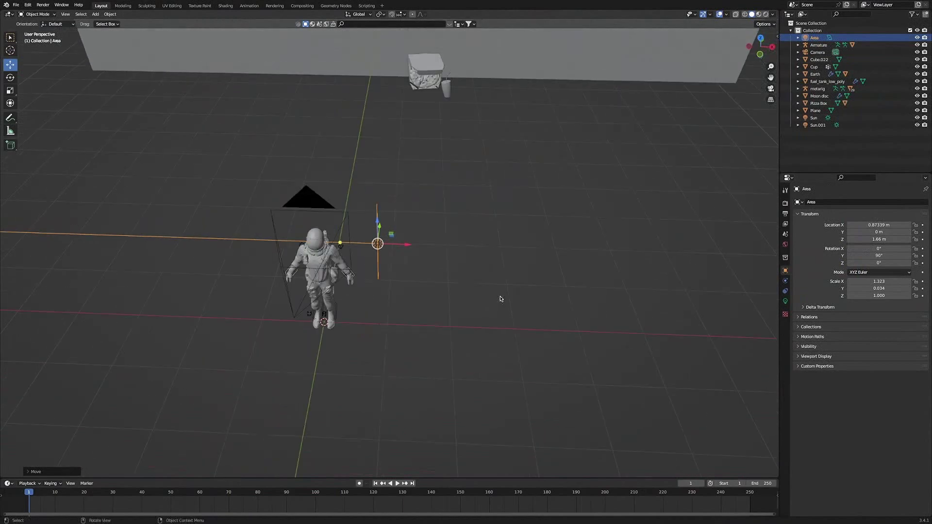
pyautogui.moveTo(501, 299); pyautogui.dragTo(539, 306, button='middle')
pyautogui.press('g')
pyautogui.press('x')
pyautogui.click(529, 306)
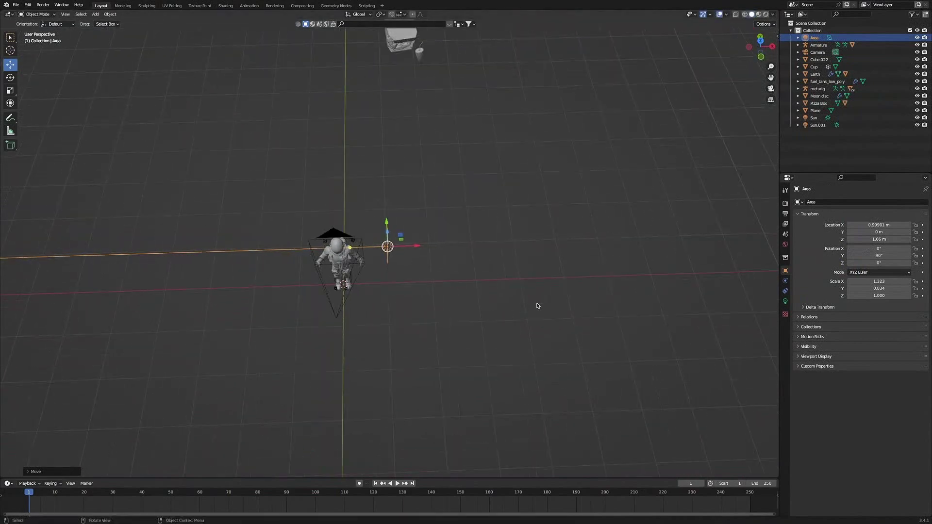
# Set the area light's power to 4 W.
pyautogui.click(785, 301)
pyautogui.click(886, 254)
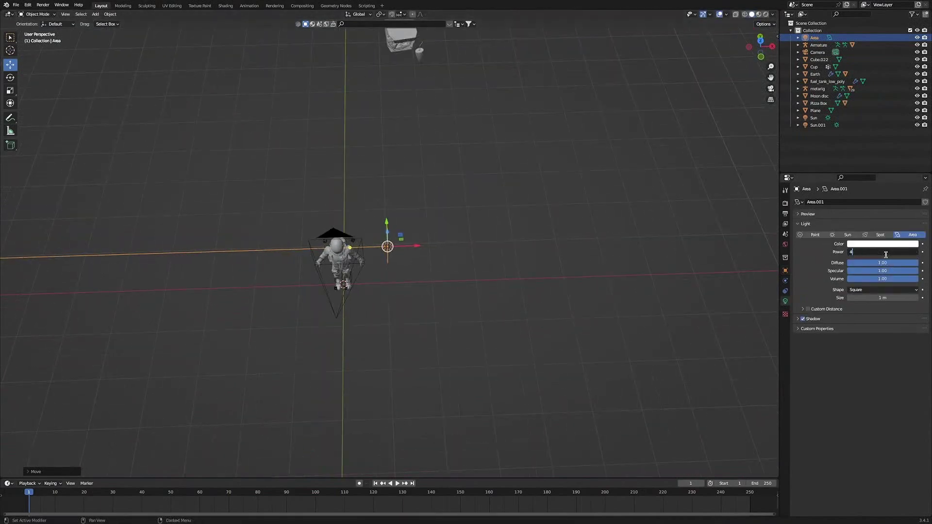
pyautogui.write('4')
pyautogui.press('Return')
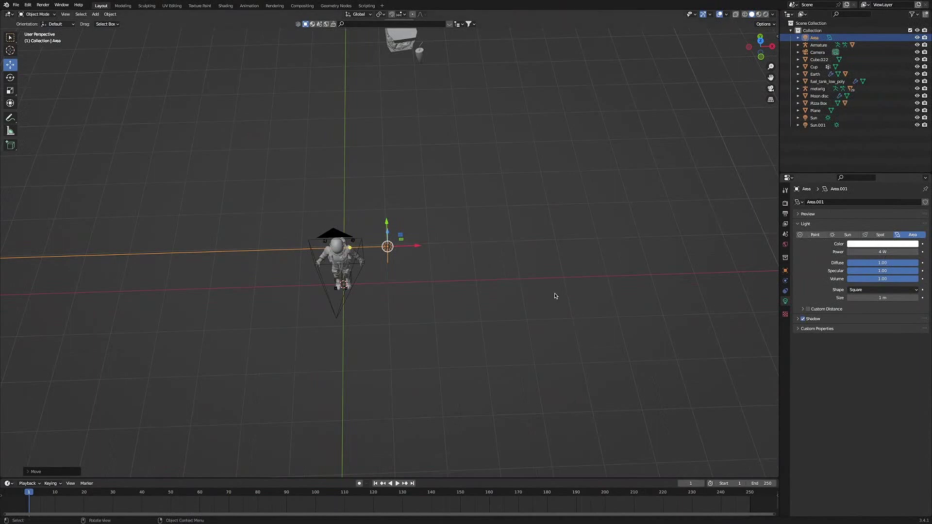
# Duplicate the area light to about -1 m on X, across from the original, and set the copy's Y rotation to -90°.
pyautogui.hotkey('shift', 'd')
pyautogui.press('x')
pyautogui.click(466, 305)
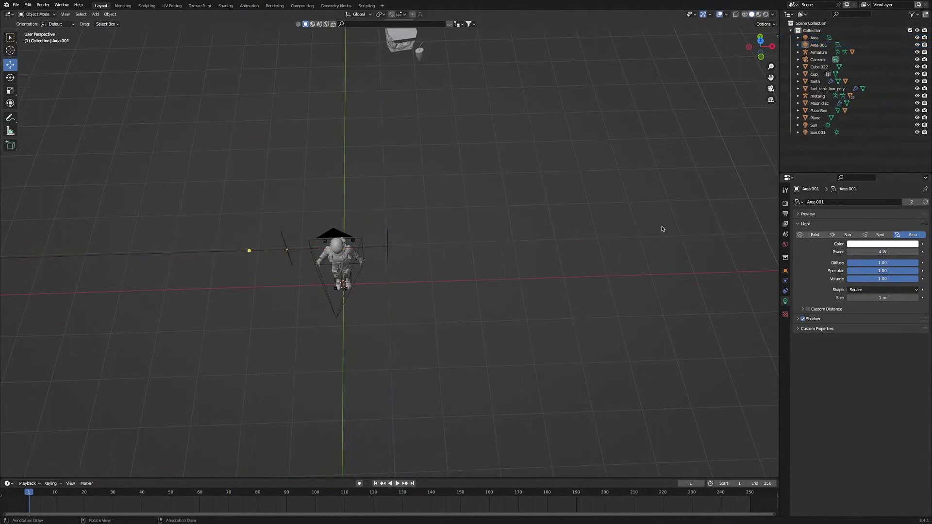
pyautogui.moveTo(287, 310); pyautogui.dragTo(296, 258)
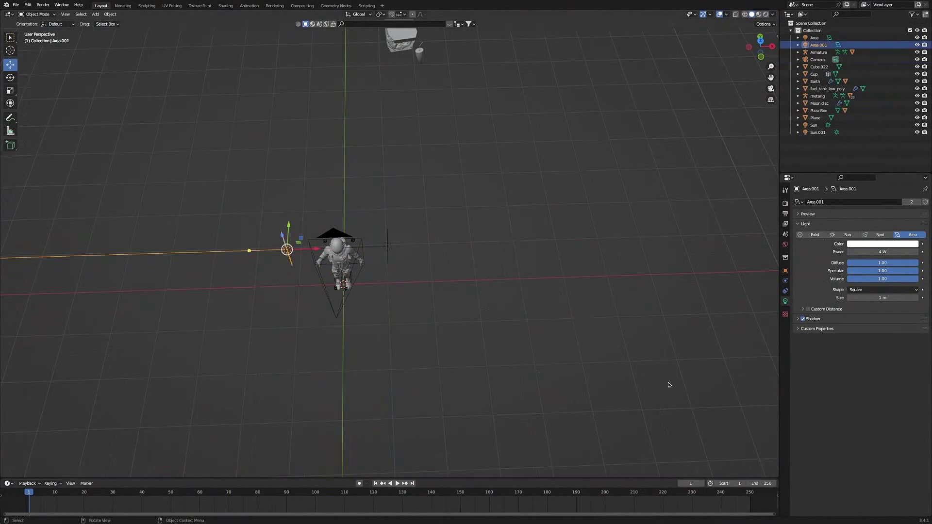
pyautogui.click(785, 270)
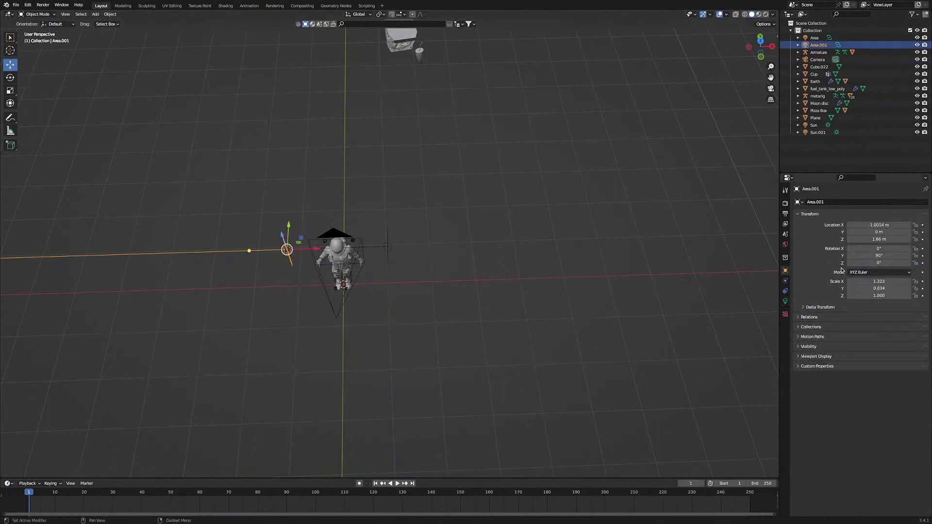
pyautogui.click(867, 256)
pyautogui.write('-90')
pyautogui.press('Return')
# Show the camera view in material preview without overlays, using the scene lights and scene world.
pyautogui.moveTo(498, 337); pyautogui.dragTo(722, 152, button='middle')
pyautogui.click(771, 89)
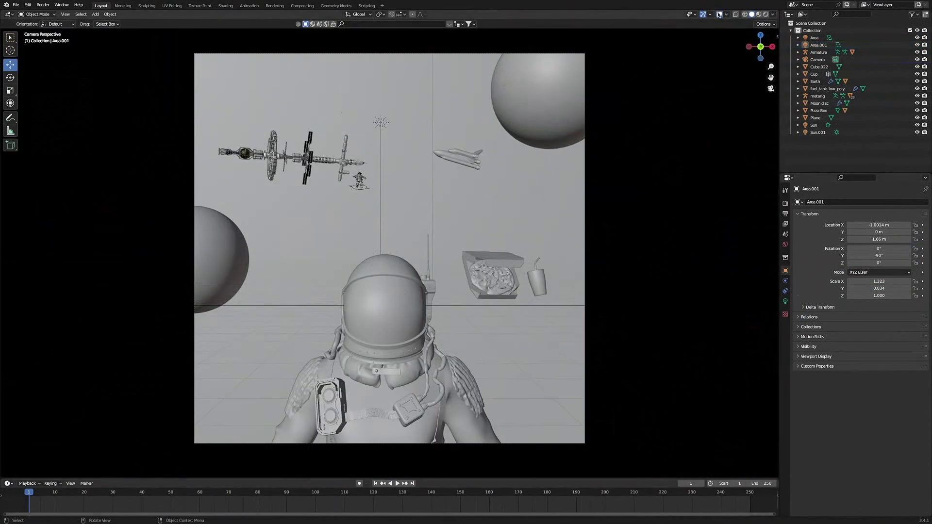
pyautogui.click(720, 15)
pyautogui.press('z')
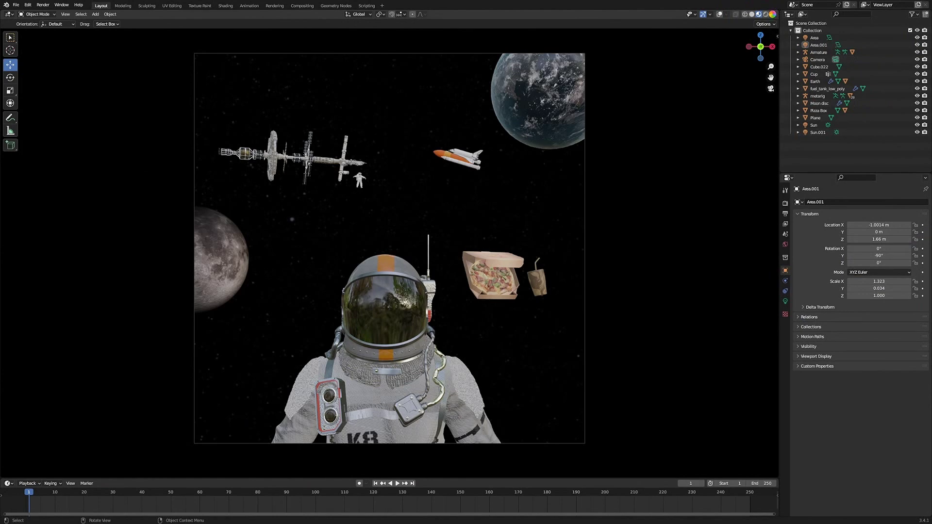
pyautogui.click(774, 15)
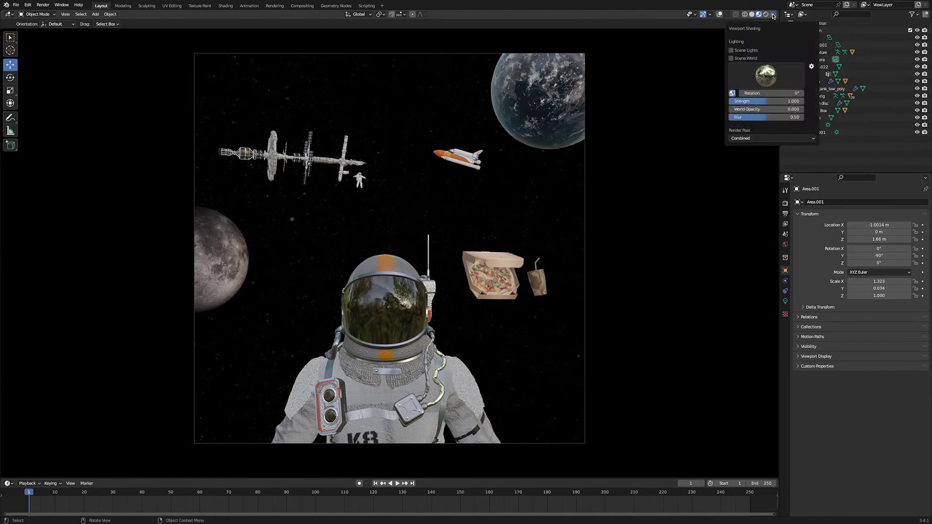
pyautogui.click(732, 58)
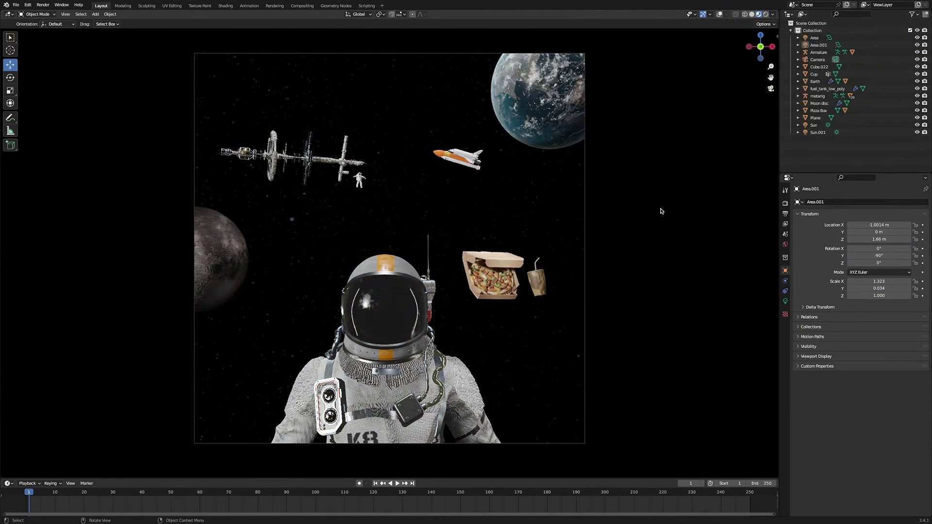
# Darken the world background colour to nearly black.
pyautogui.click(786, 244)
pyautogui.click(864, 252)
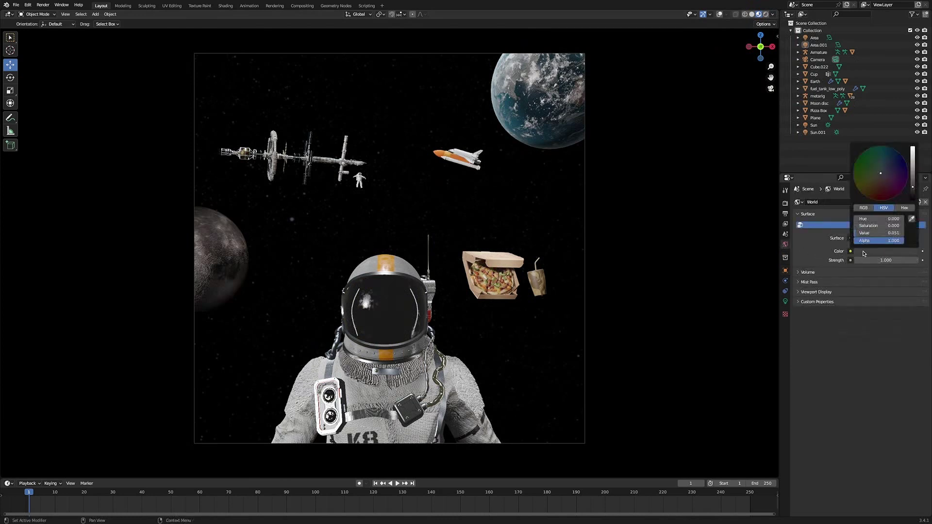
pyautogui.moveTo(913, 190); pyautogui.dragTo(913, 195)
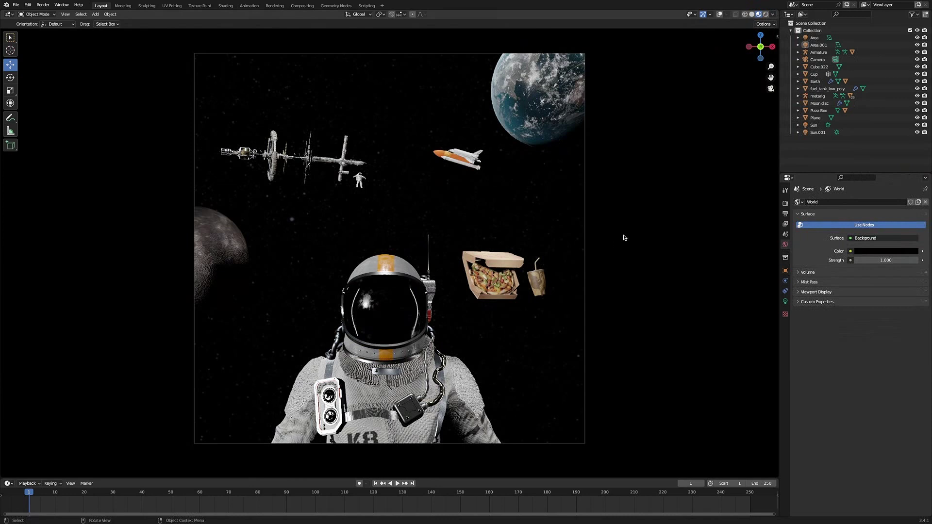
# Switch the render engine to Cycles.
pyautogui.click(786, 203)
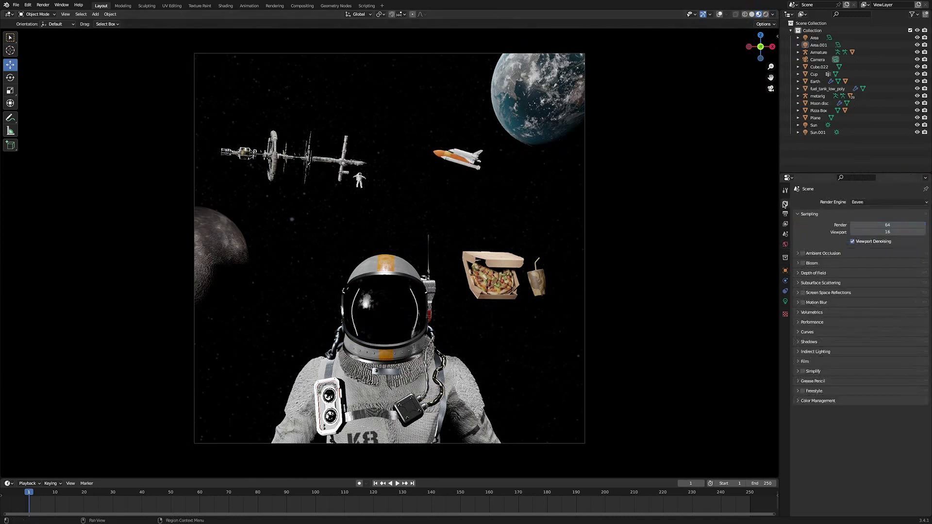
pyautogui.click(857, 202)
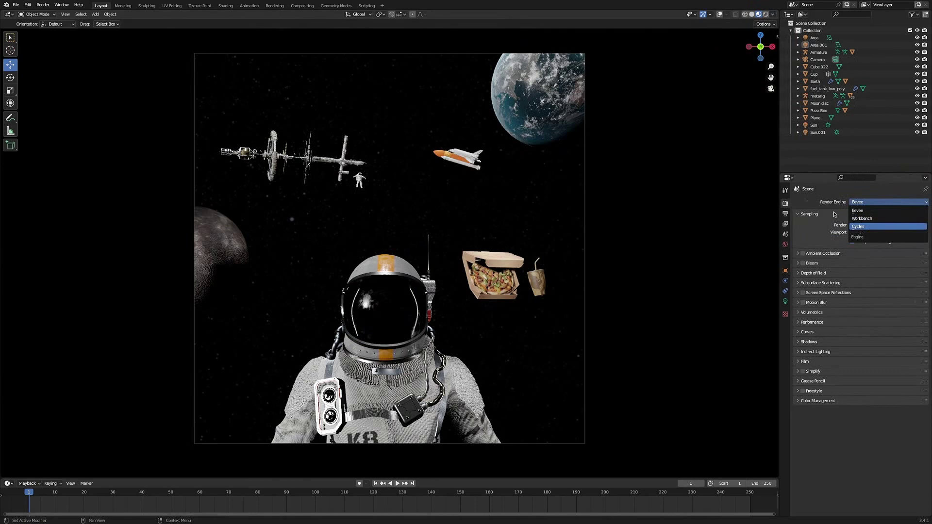
pyautogui.click(862, 226)
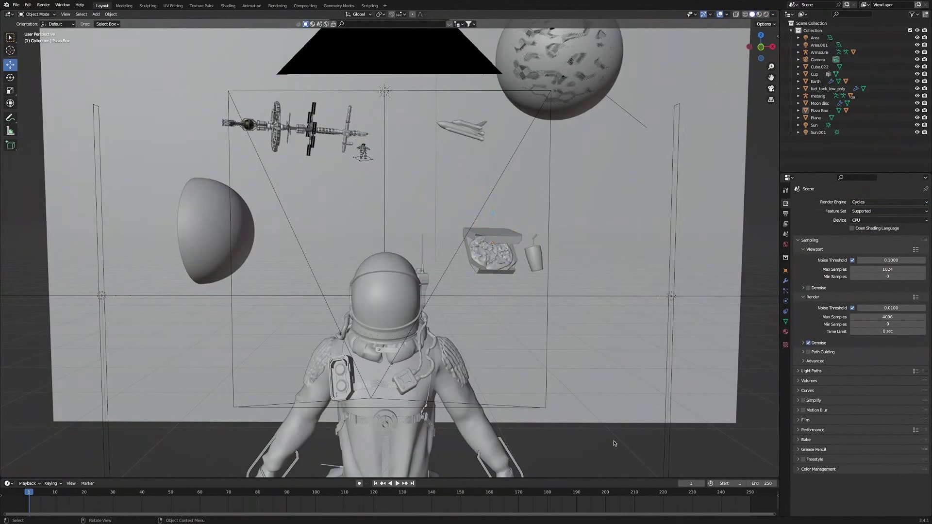
# Enlarge the timeline and set the animation's end frame to 125.
pyautogui.moveTo(614, 376); pyautogui.dragTo(614, 411, button='middle')
pyautogui.scroll(-7, 611, 410)
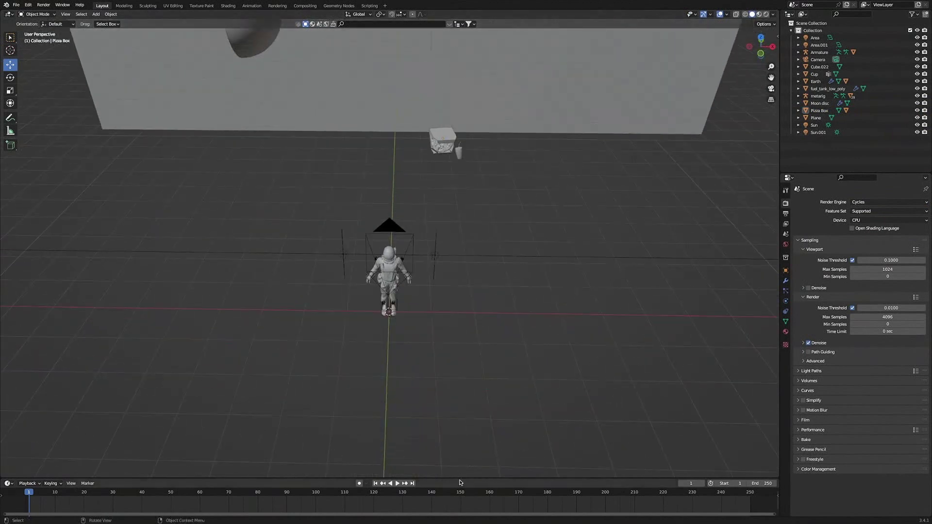
pyautogui.moveTo(460, 479); pyautogui.dragTo(460, 455)
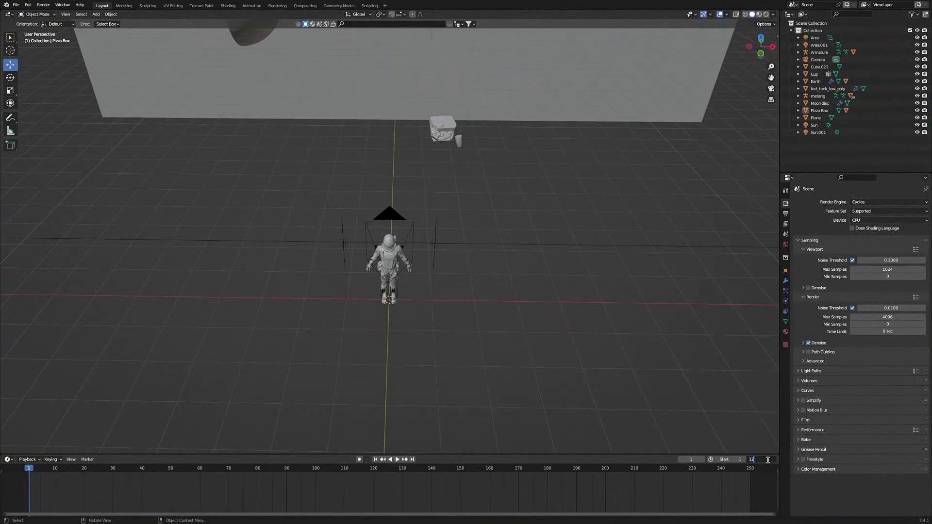
pyautogui.press('Return')
pyautogui.moveTo(130, 509); pyautogui.dragTo(301, 511, button='middle')
# Select the space station, frame it in the viewport and show its object transform properties.
pyautogui.scroll(1, 431, 493)
pyautogui.moveTo(472, 419); pyautogui.dragTo(514, 336, button='middle')
pyautogui.scroll(1, 514, 336)
pyautogui.click(286, 172)
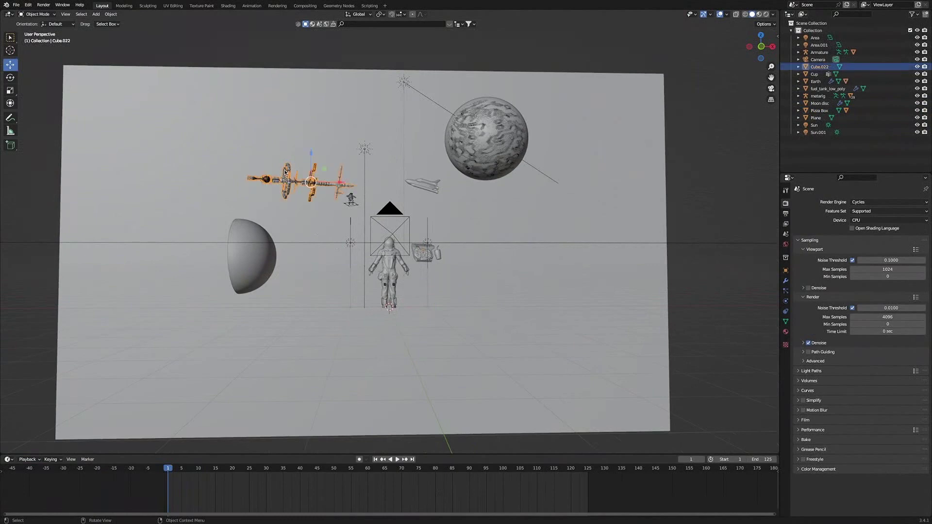
pyautogui.press('KP_Decimal')
pyautogui.moveTo(363, 171); pyautogui.dragTo(413, 353, button='middle')
pyautogui.click(413, 353)
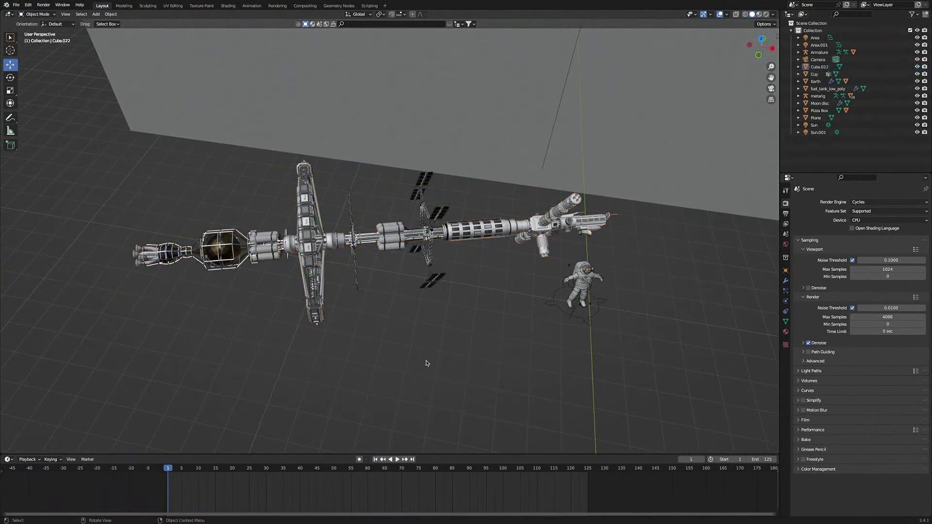
pyautogui.click(786, 271)
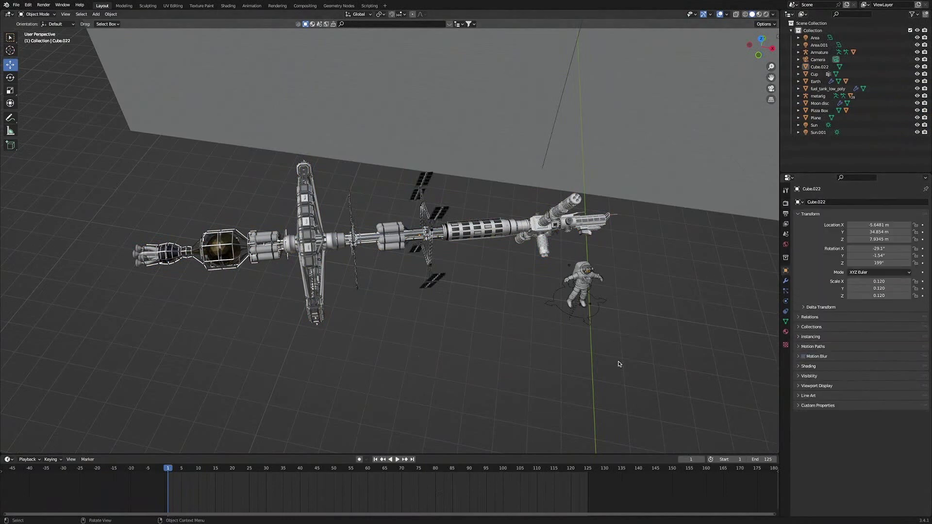
# Set the space station's X rotation to 0° and keyframe it at frame 1.
pyautogui.moveTo(878, 249); pyautogui.dragTo(923, 249)
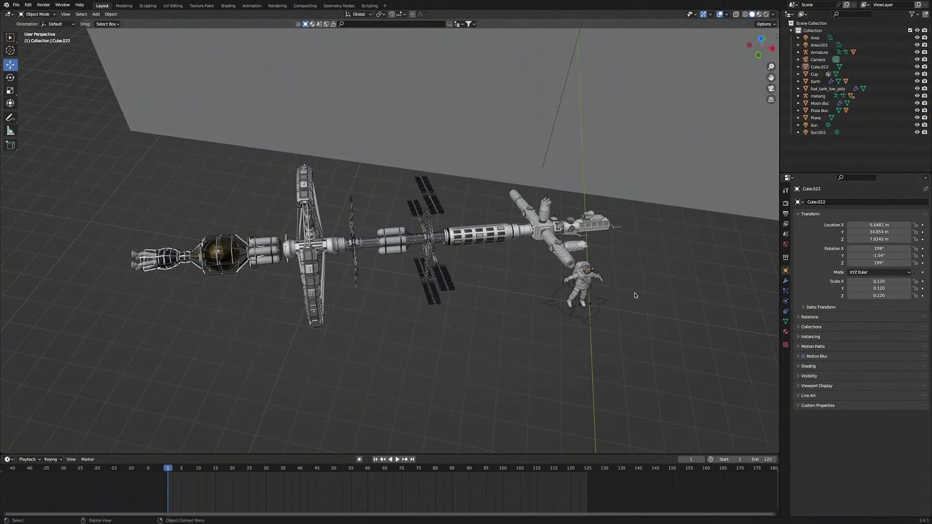
pyautogui.doubleClick(880, 248)
pyautogui.write('0')
pyautogui.press('Return')
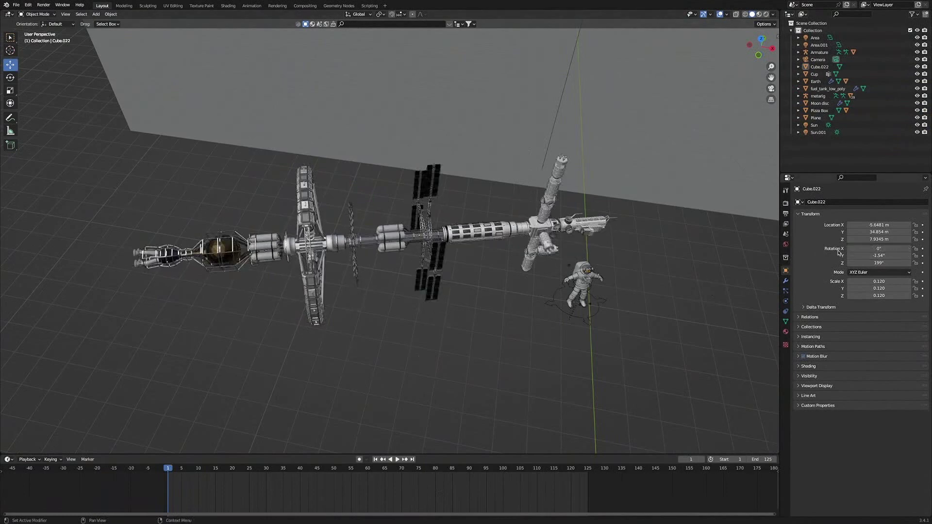
pyautogui.click(923, 249)
# Keyframe the space station's X rotation at 360° on frame 125.
pyautogui.moveTo(534, 474); pyautogui.dragTo(588, 474)
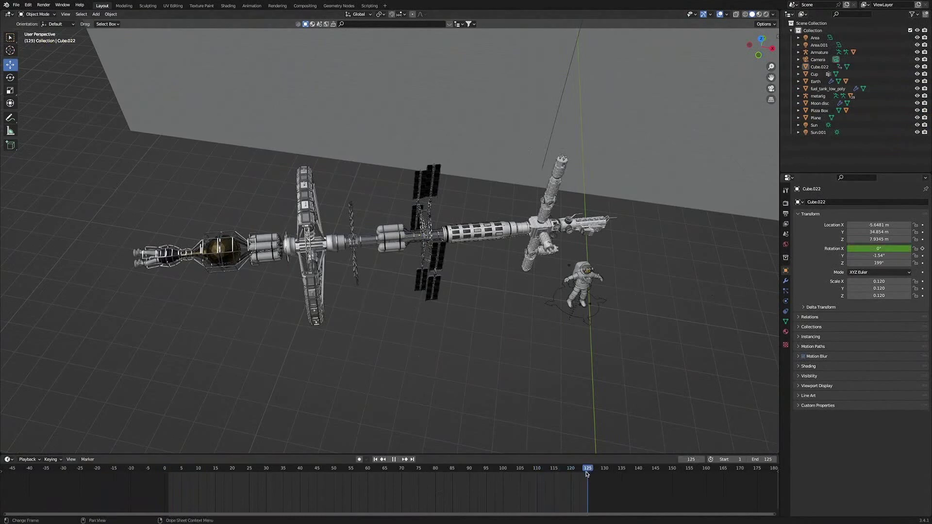
pyautogui.click(874, 248)
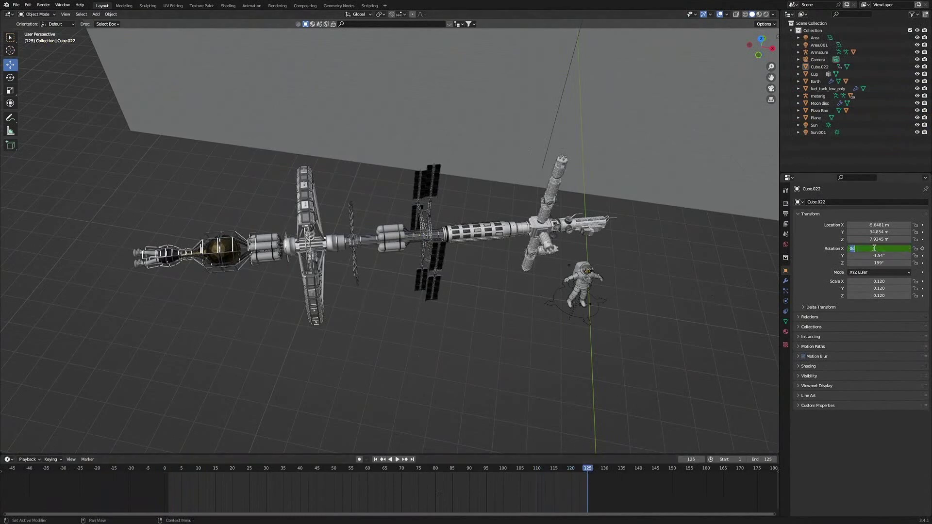
pyautogui.press('Return')
pyautogui.click(923, 249)
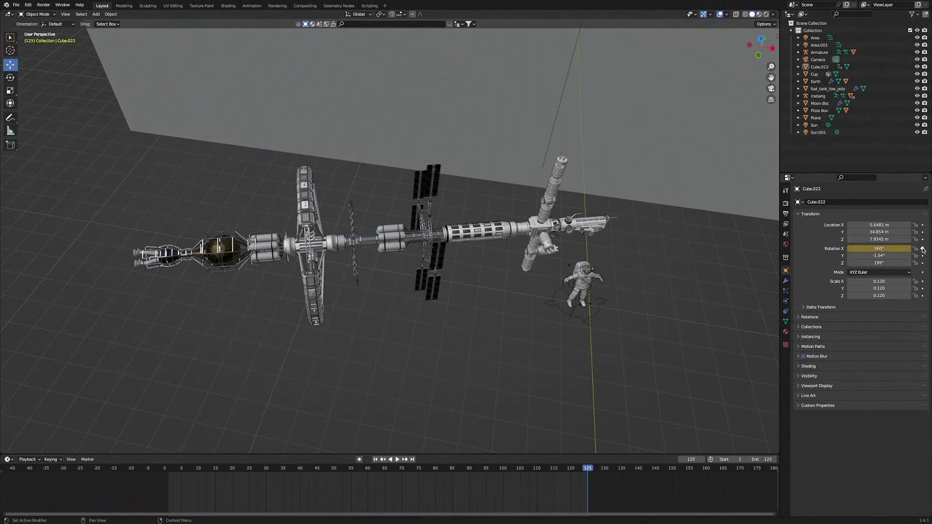
# Play the animation from the start to check the space station's spin.
pyautogui.click(436, 257)
pyautogui.moveTo(587, 469); pyautogui.dragTo(180, 446)
pyautogui.press('Escape')
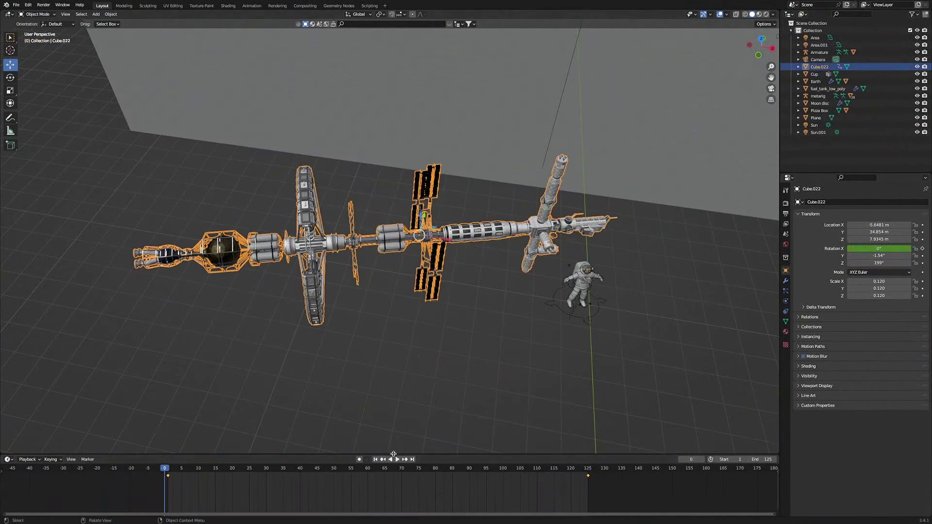
pyautogui.click(397, 460)
pyautogui.click(441, 391)
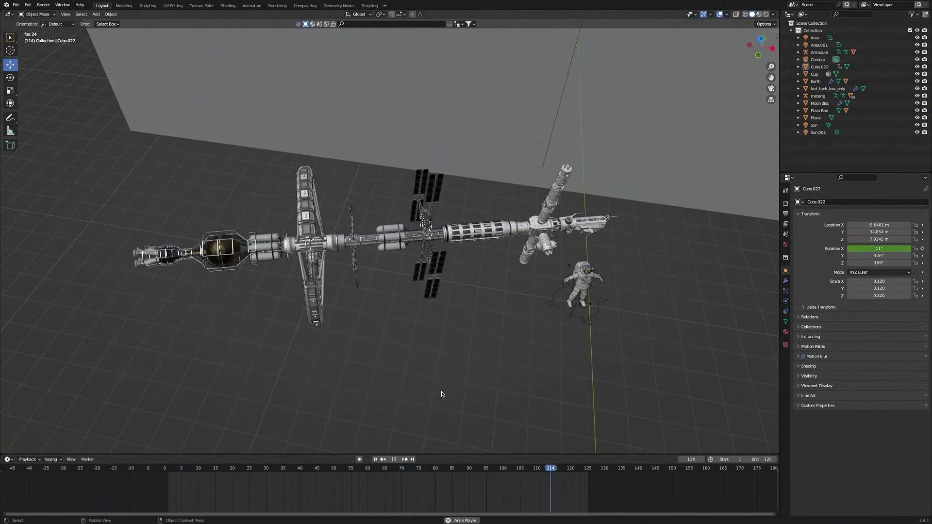
pyautogui.press('space')
# Look through the camera with the space shuttle selected and try out a move across the frame.
pyautogui.scroll(-15, 474, 343)
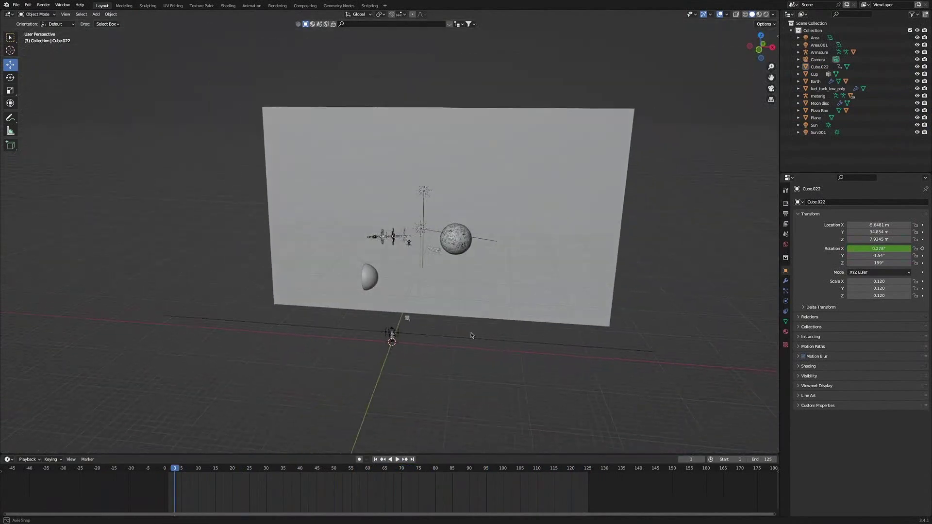
pyautogui.moveTo(475, 341); pyautogui.dragTo(494, 316, button='middle')
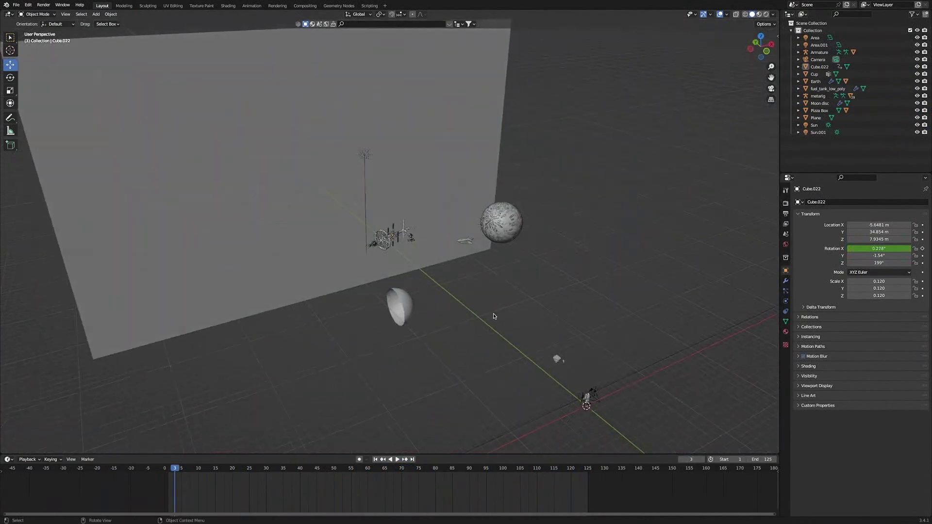
pyautogui.click(464, 242)
pyautogui.moveTo(619, 301); pyautogui.dragTo(747, 145, button='middle')
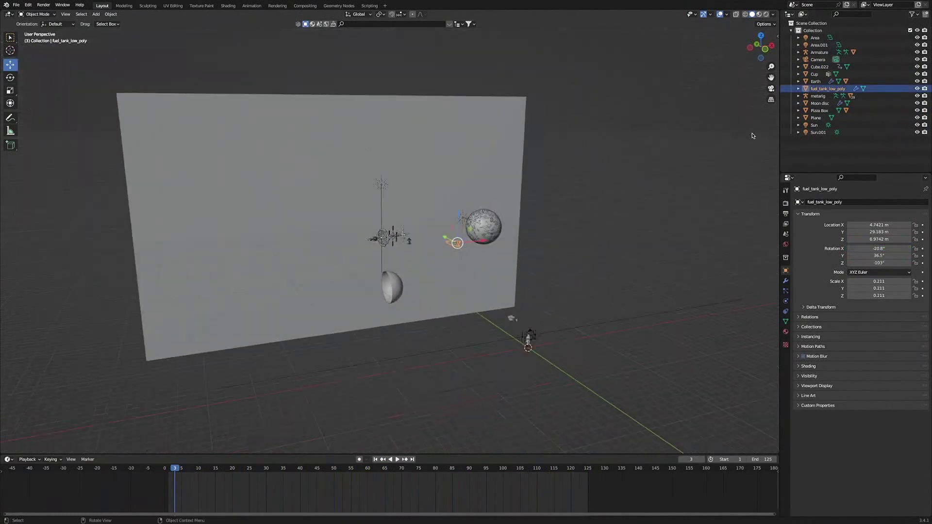
pyautogui.click(770, 89)
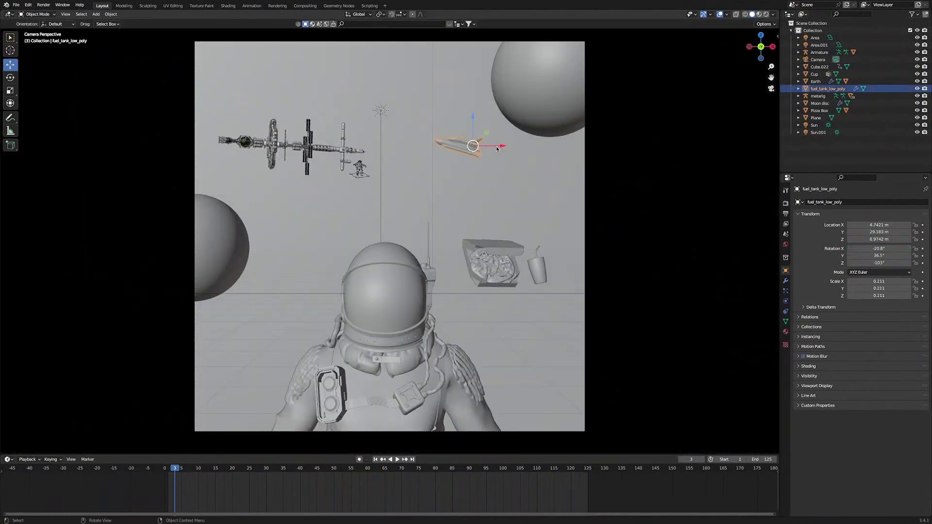
pyautogui.press('g')
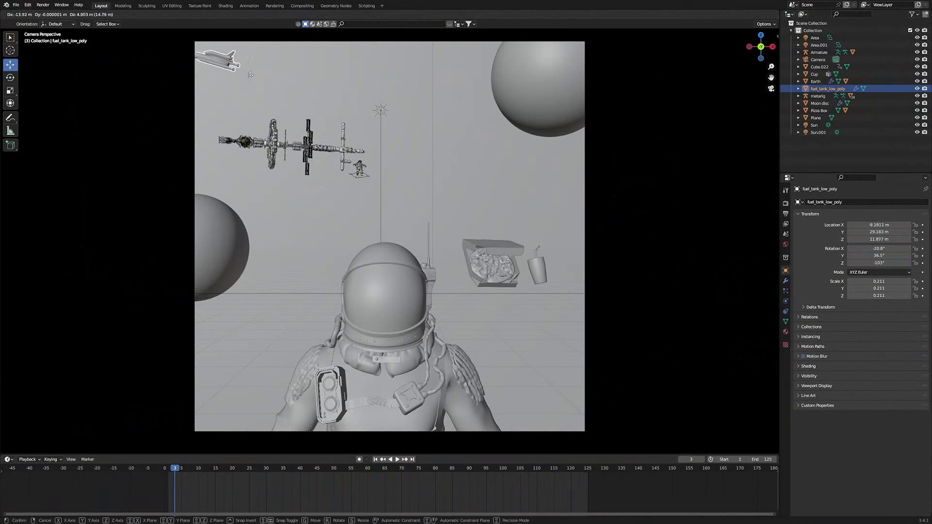
pyautogui.press('Escape')
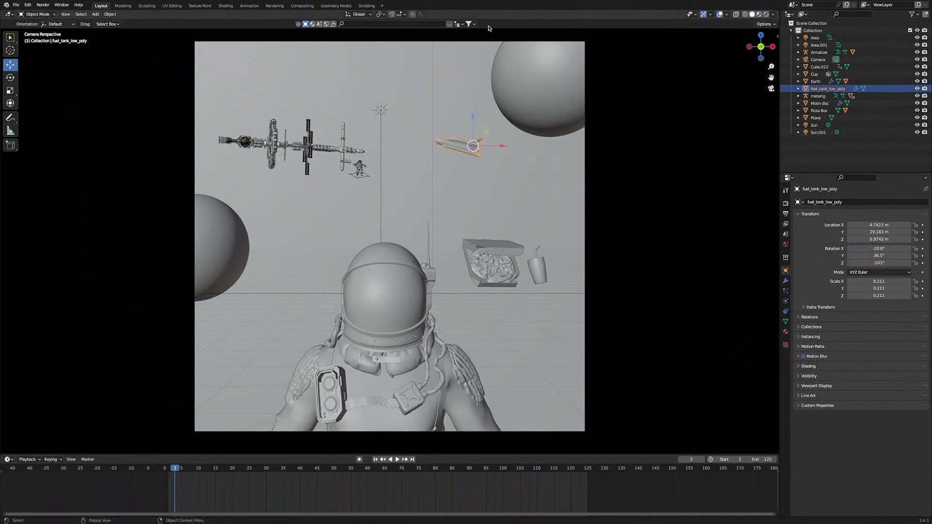
# Lower the camera's passepartout opacity to about 0.51 so objects outside the frame can be seen.
pyautogui.click(452, 42)
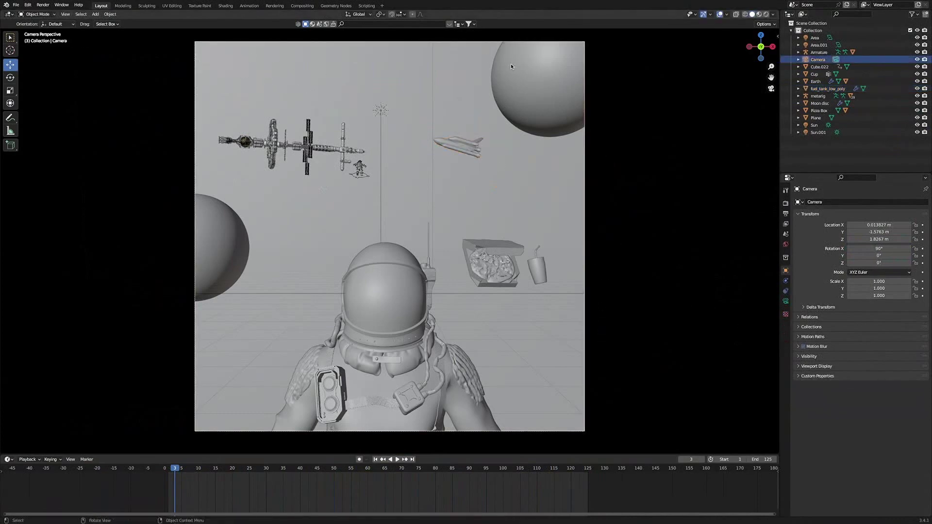
pyautogui.click(786, 302)
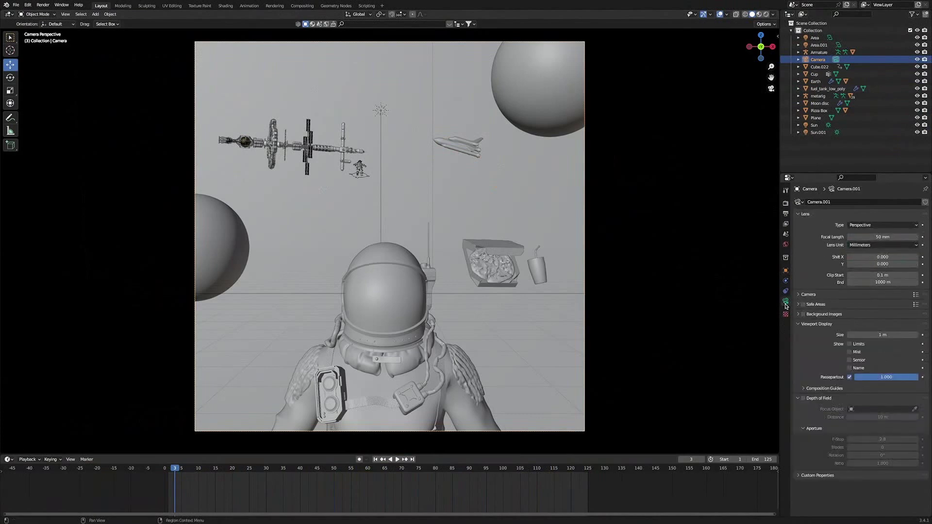
pyautogui.moveTo(902, 377); pyautogui.dragTo(887, 376)
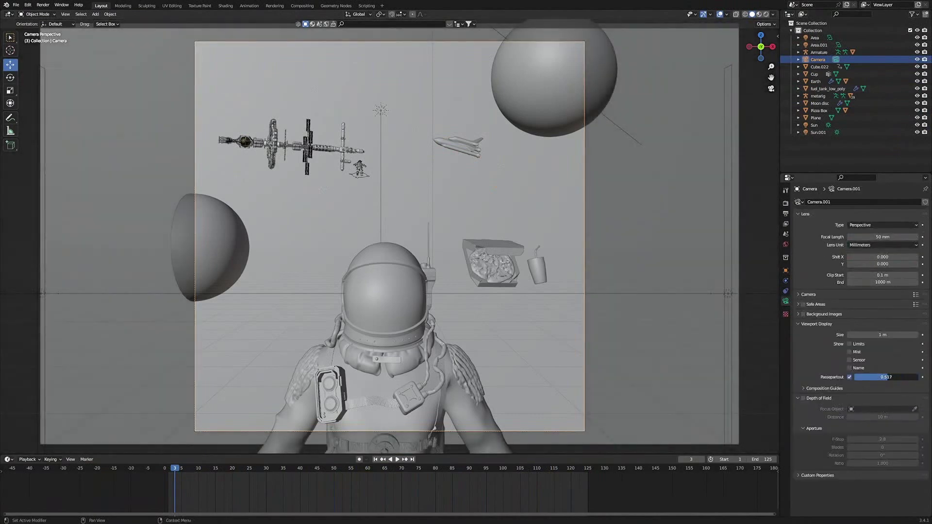
# At frame 1, move the space shuttle outside the camera frame to about X 14.5 m, Z 3.25 m and keyframe its location.
pyautogui.moveTo(175, 473); pyautogui.dragTo(168, 472)
pyautogui.press('space')
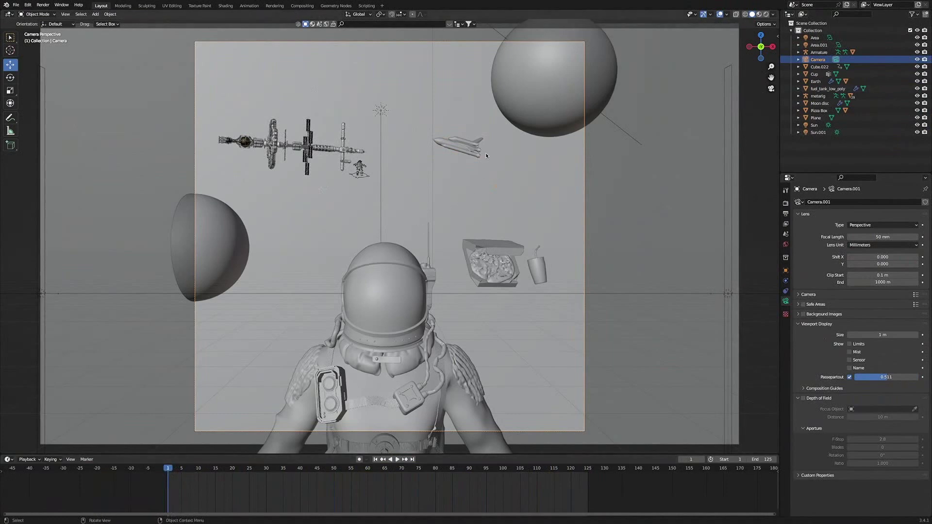
pyautogui.click(466, 148)
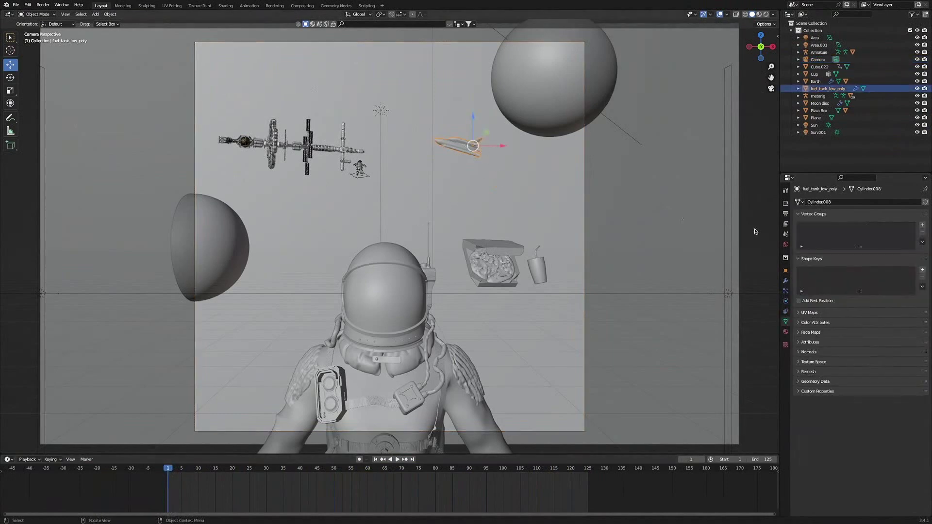
pyautogui.click(786, 271)
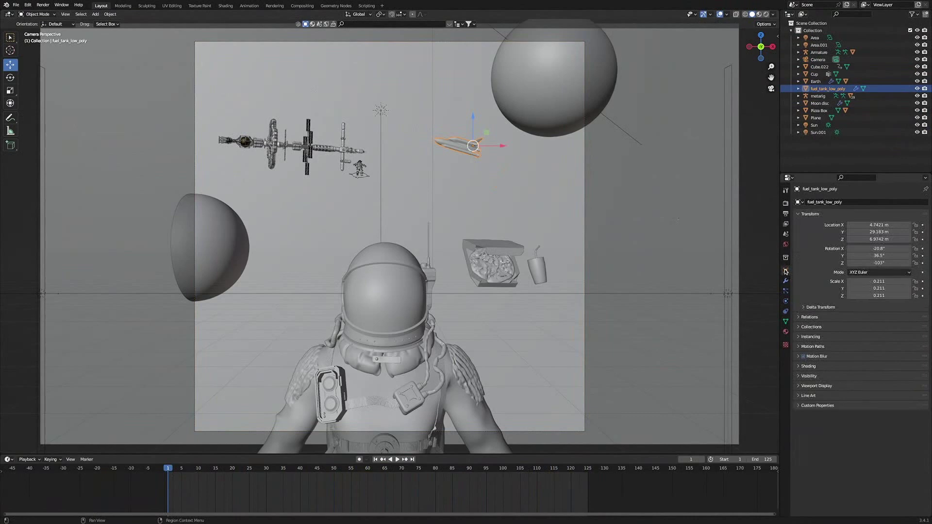
pyautogui.moveTo(479, 153); pyautogui.dragTo(652, 219)
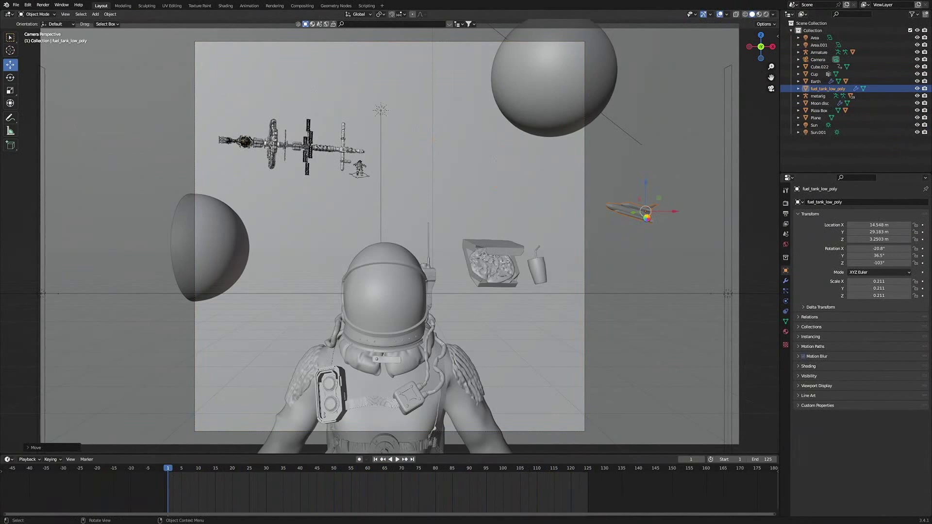
pyautogui.press('i')
# At frame 125, move the space shuttle past the opposite side of the frame to about X -12 m, Z 11 m and keyframe its location.
pyautogui.moveTo(409, 470); pyautogui.dragTo(588, 470)
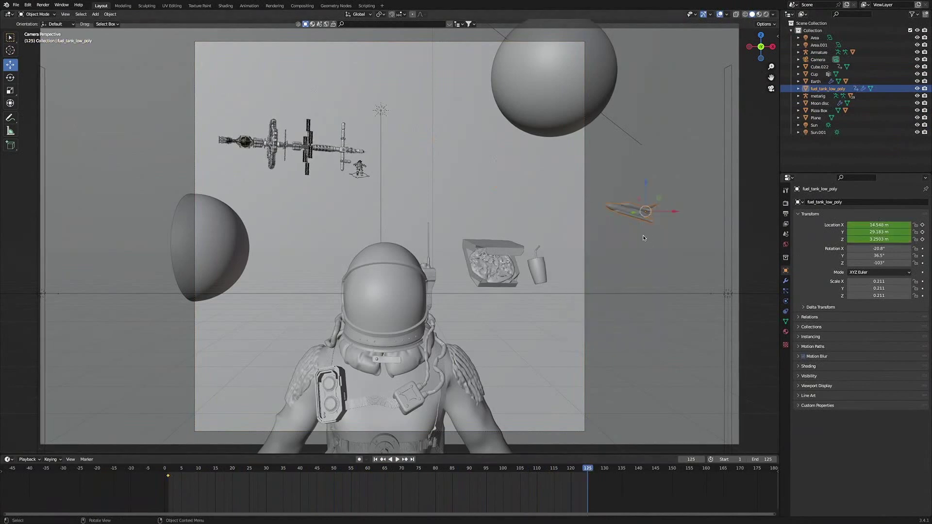
pyautogui.press('g')
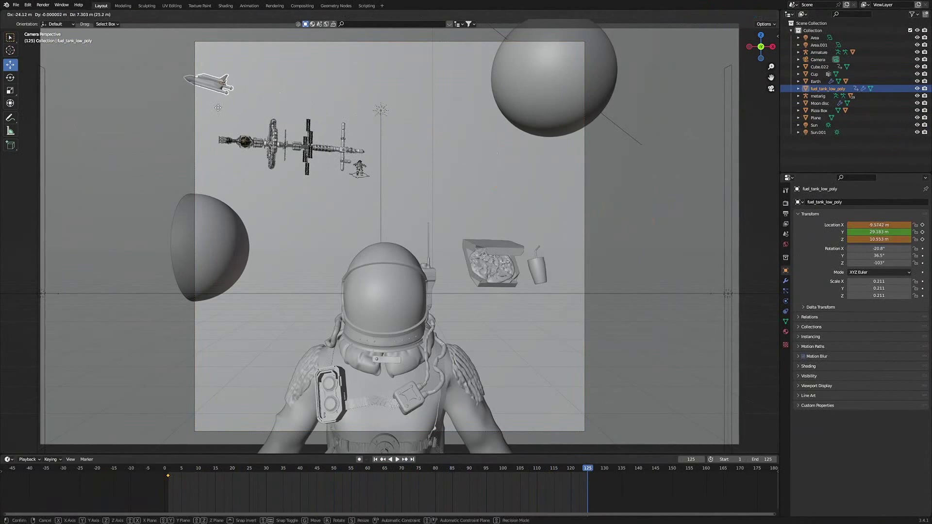
pyautogui.click(176, 100)
pyautogui.press('i')
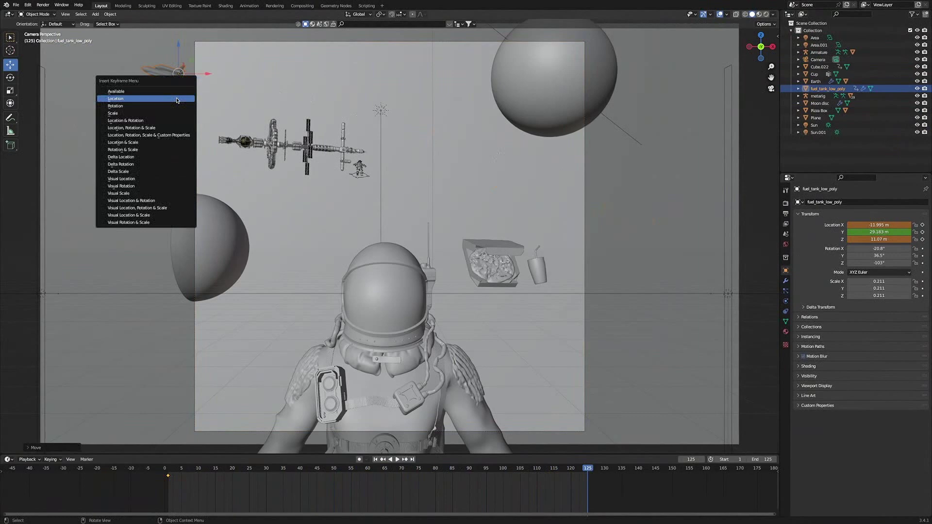
pyautogui.click(176, 100)
# Play and scrub the animation to check the space shuttle's flight path near the station.
pyautogui.click(166, 469)
pyautogui.click(398, 460)
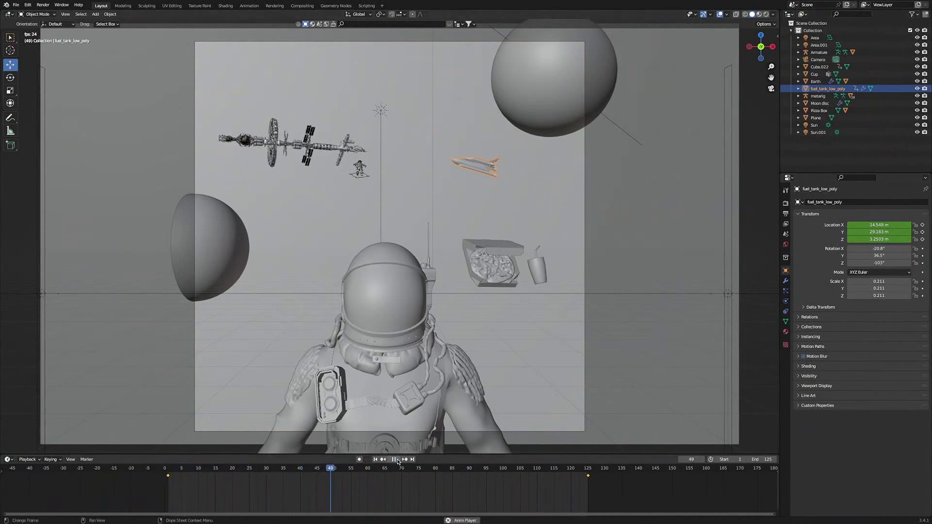
pyautogui.press('space')
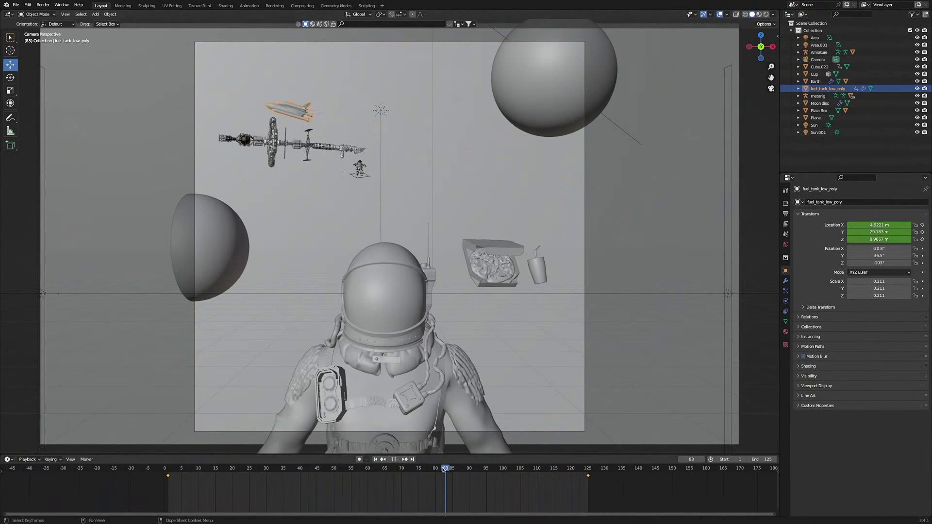
pyautogui.moveTo(445, 469); pyautogui.dragTo(395, 469)
# Select the space station and the small second astronaut and move both down, clear of the shuttle's path.
pyautogui.click(316, 145)
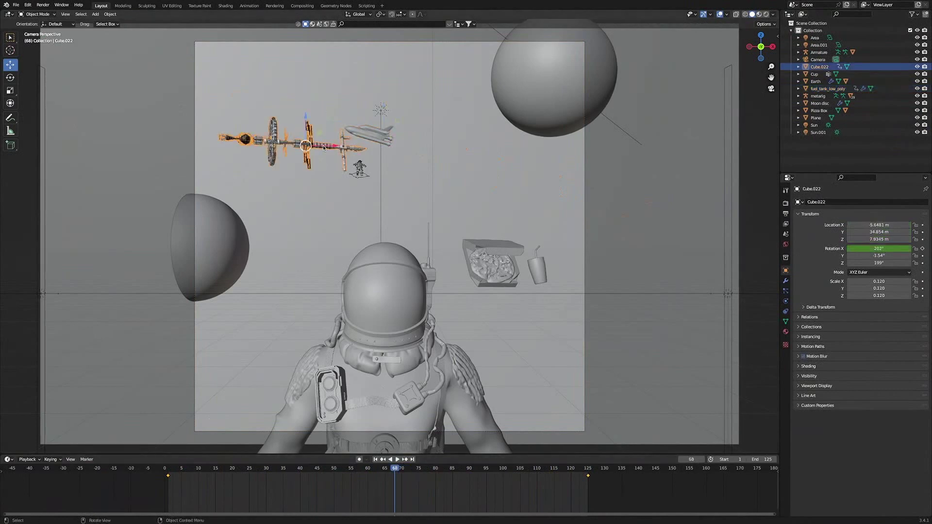
pyautogui.keyDown('shift'); pyautogui.click(360, 167); pyautogui.keyUp('shift')
pyautogui.scroll(5, 285, 67)
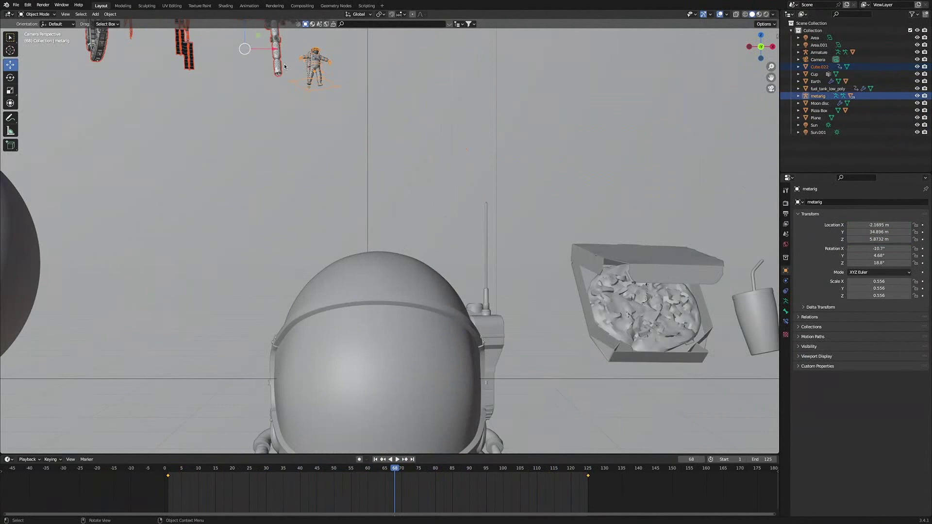
pyautogui.keyDown('shift'); pyautogui.click(316, 61); pyautogui.keyUp('shift')
pyautogui.scroll(-3, 316, 61)
pyautogui.press('KP_Decimal')
pyautogui.moveTo(324, 81); pyautogui.dragTo(459, 396, button='middle')
pyautogui.press('KP_0')
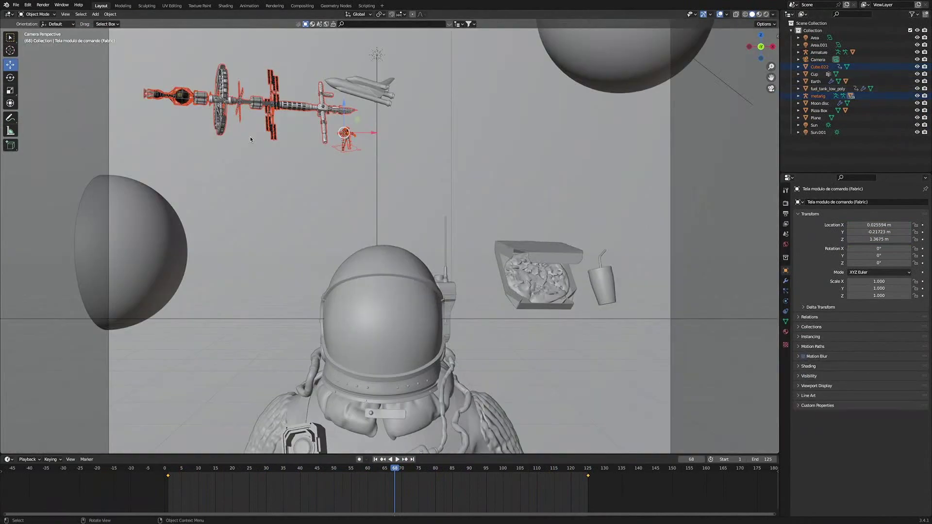
pyautogui.moveTo(342, 104); pyautogui.dragTo(347, 134)
pyautogui.scroll(-3, 348, 134)
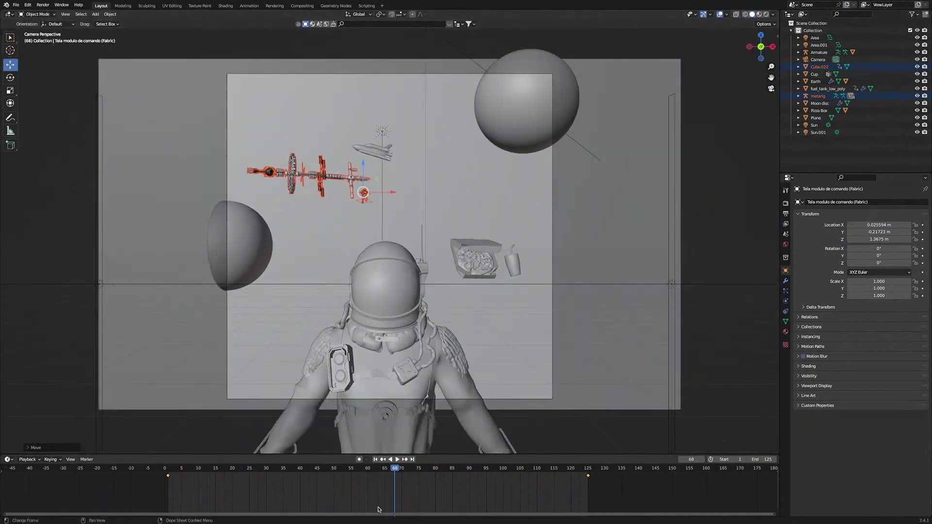
# Replay the animation from the start to check the shuttle passing above the lowered station.
pyautogui.moveTo(398, 470); pyautogui.dragTo(14, 470)
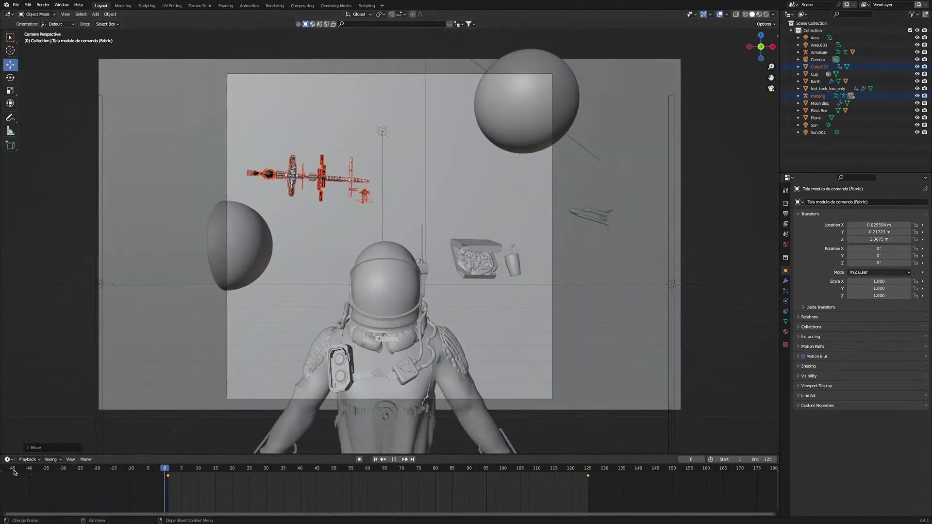
pyautogui.click(590, 435)
pyautogui.click(398, 460)
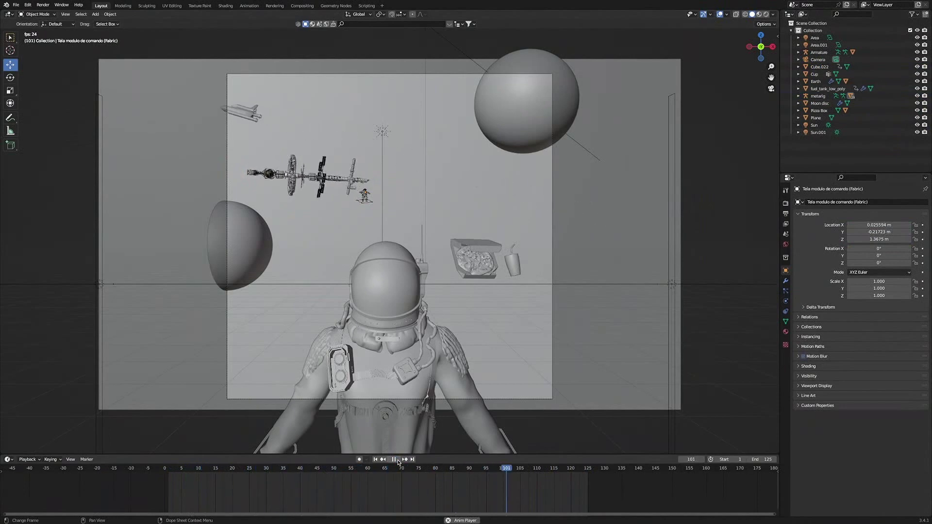
pyautogui.press('space')
pyautogui.press('KP_0')
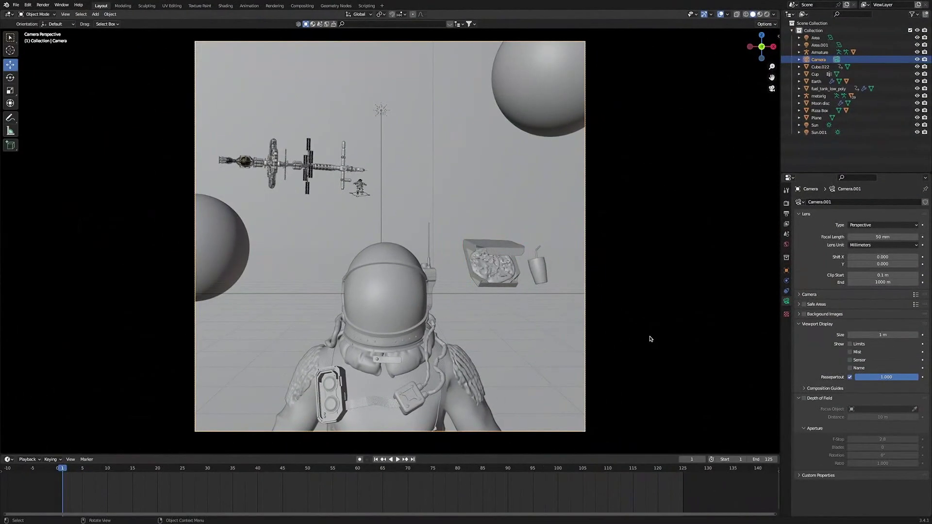
# At frame 1, keyframe the location and rotation of the pizza box and the drink cup.
pyautogui.click(492, 248)
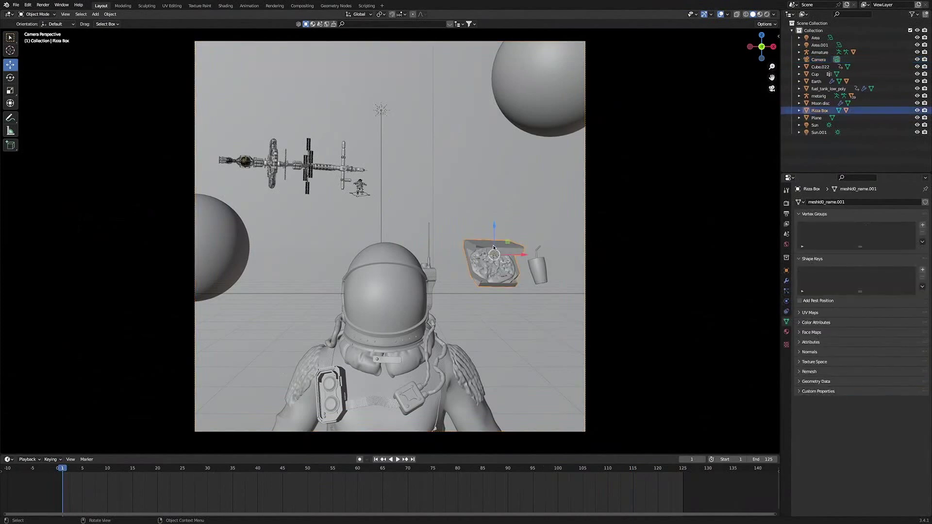
pyautogui.press('i')
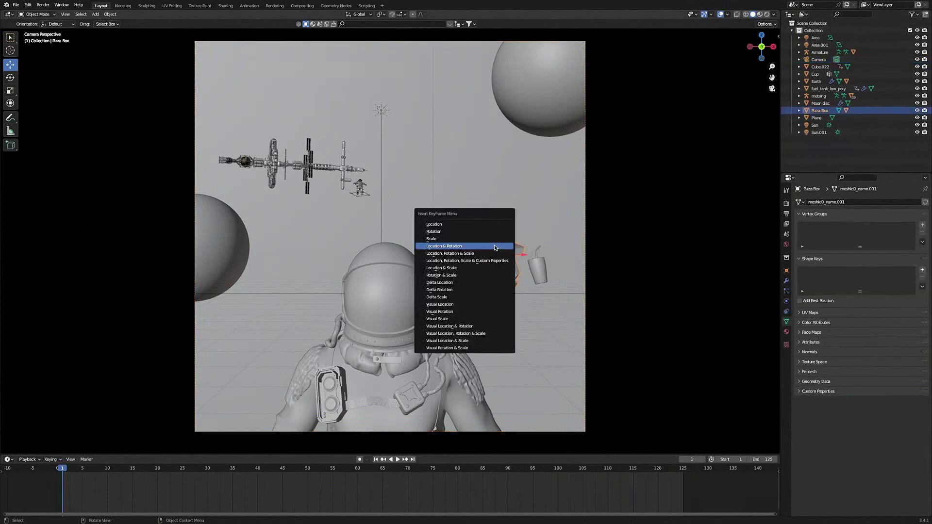
pyautogui.click(495, 248)
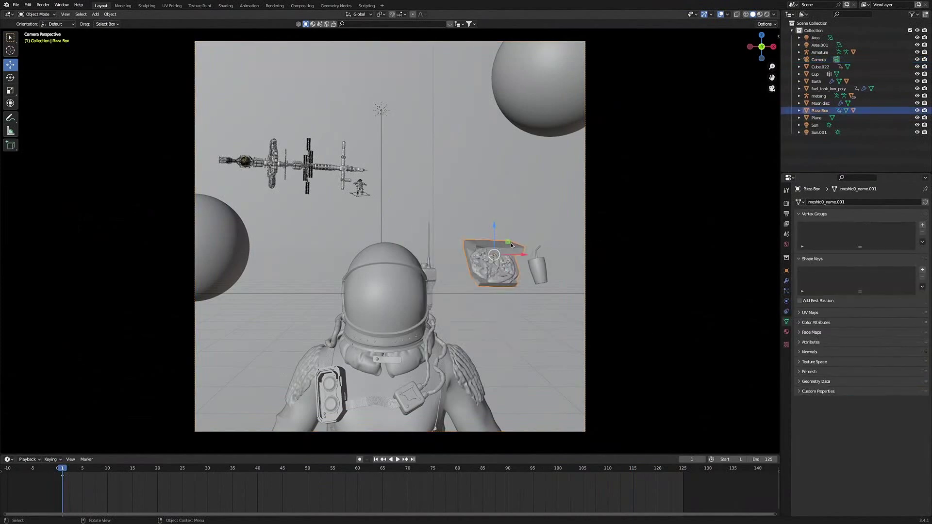
pyautogui.click(536, 277)
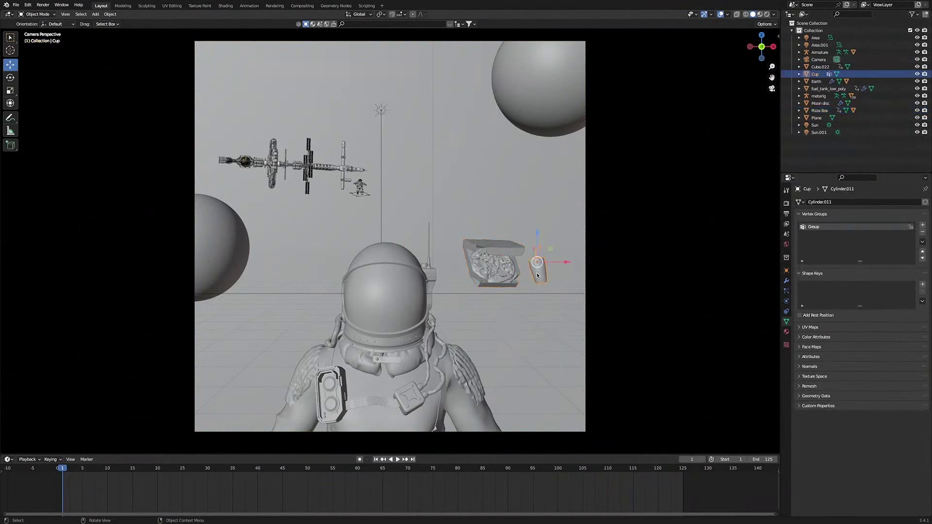
pyautogui.press('i')
pyautogui.click(538, 276)
# At frame 30, move the pizza box about -0.13 m in X and 0.22 m in Z, tilt it, and keyframe its location and rotation.
pyautogui.click(504, 248)
pyautogui.press('space')
pyautogui.press('space')
pyautogui.press('g')
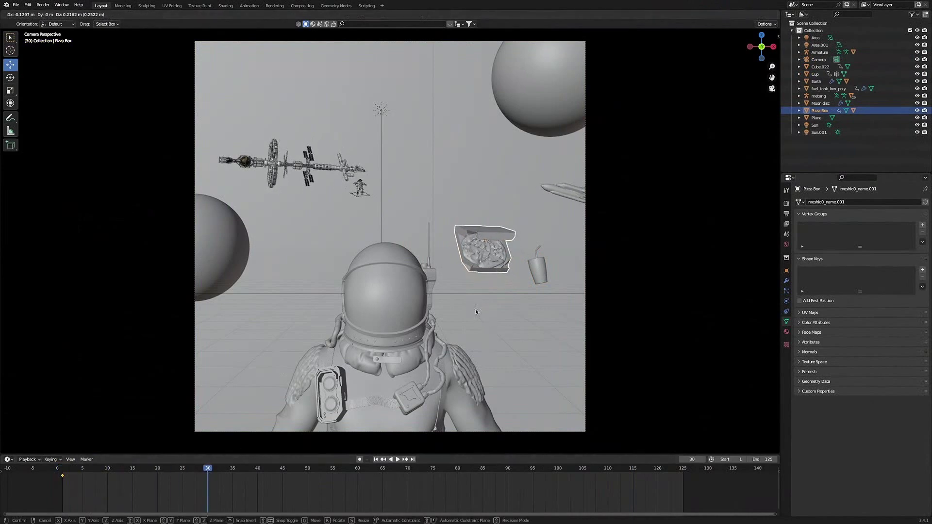
pyautogui.click(476, 311)
pyautogui.press('r')
pyautogui.press('r')
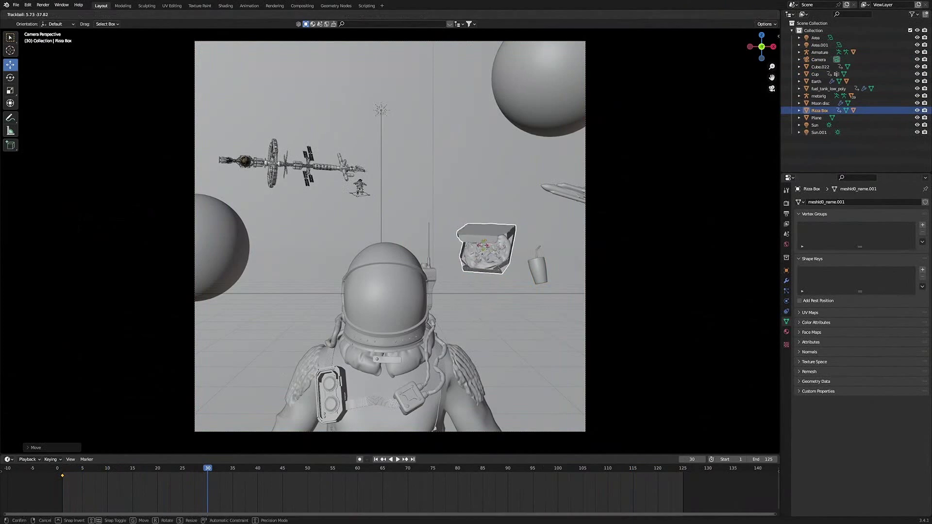
pyautogui.click(488, 244)
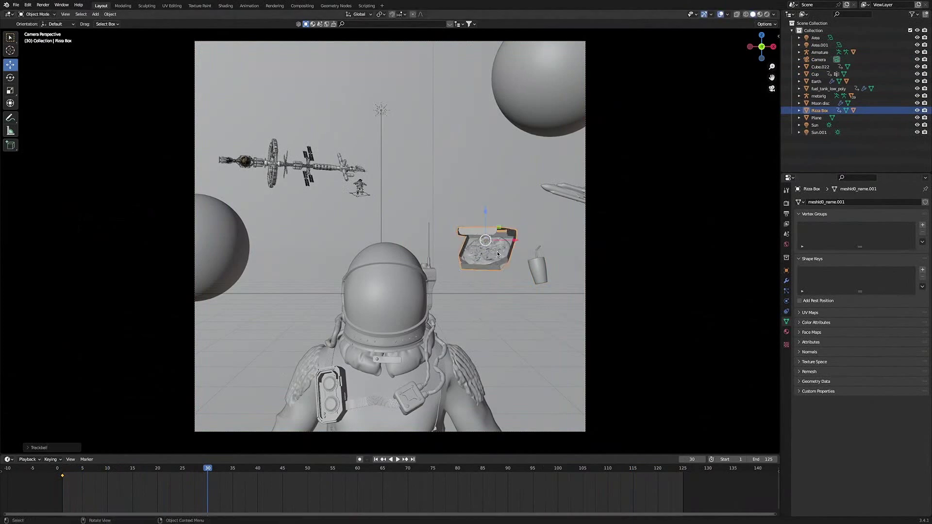
pyautogui.press('i')
pyautogui.click(497, 254)
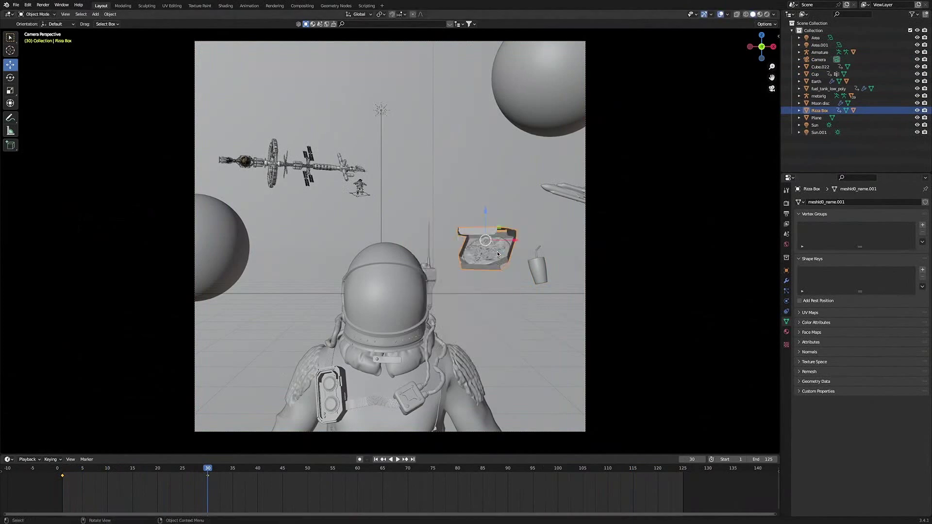
# At frame 30, shift the cup slightly down and away from the pizza box, tilt it, and keyframe its location and rotation.
pyautogui.click(544, 275)
pyautogui.press('g')
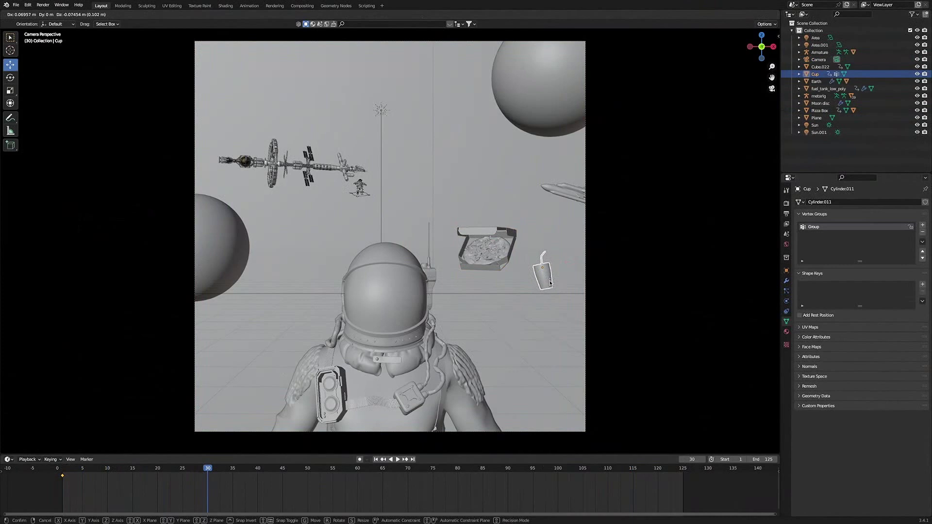
pyautogui.click(550, 283)
pyautogui.press('r')
pyautogui.press('r')
pyautogui.click(500, 294)
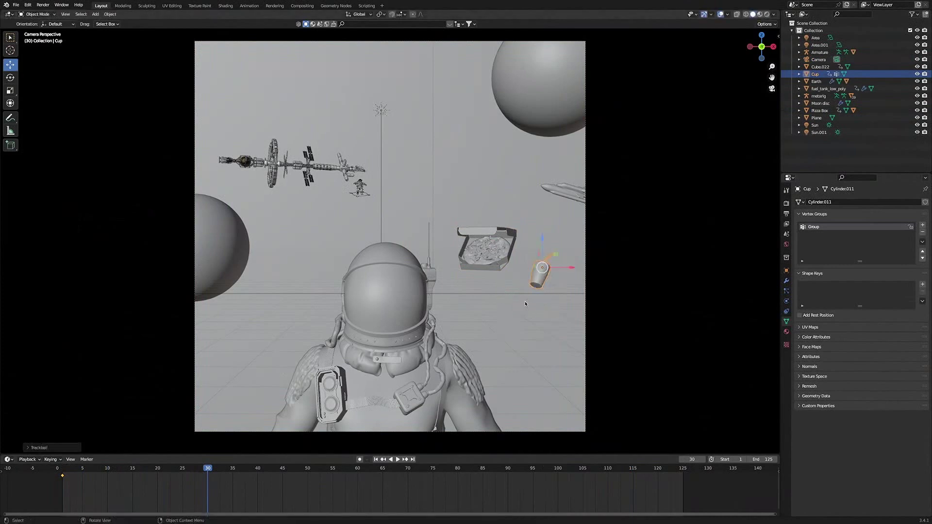
pyautogui.press('g')
pyautogui.click(551, 315)
pyautogui.press('i')
pyautogui.click(552, 306)
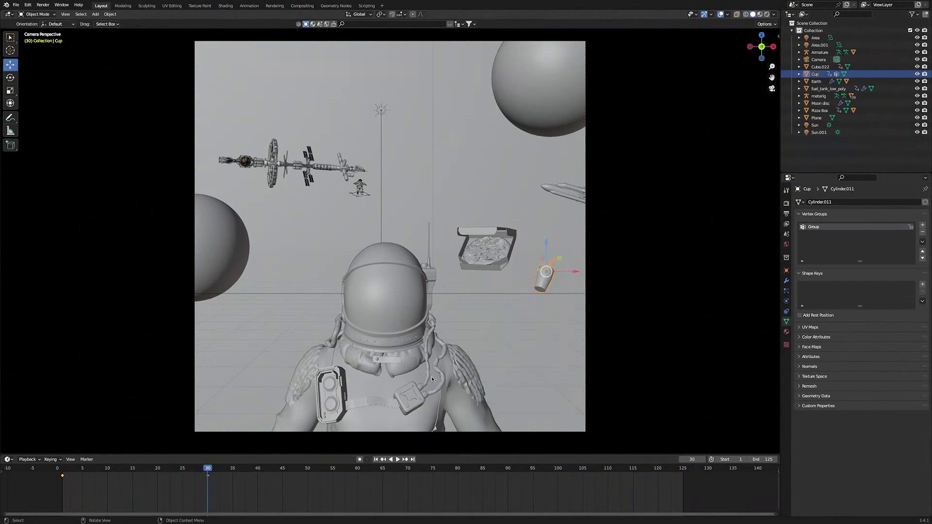
# At frame 50, lower the pizza box, rotate it freely, and keyframe its location and rotation.
pyautogui.press('space')
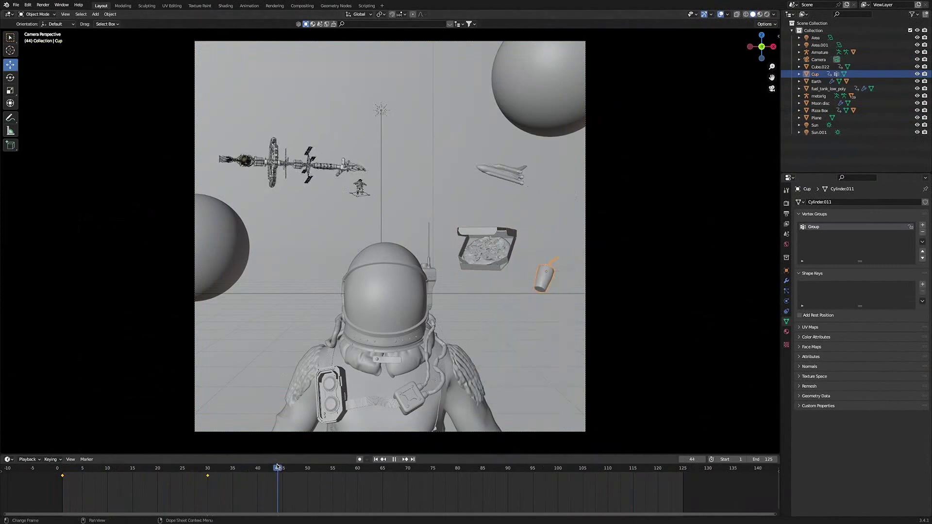
pyautogui.scroll(1, 308, 467)
pyautogui.click(489, 268)
pyautogui.press('g')
pyautogui.click(484, 325)
pyautogui.press('r')
pyautogui.press('r')
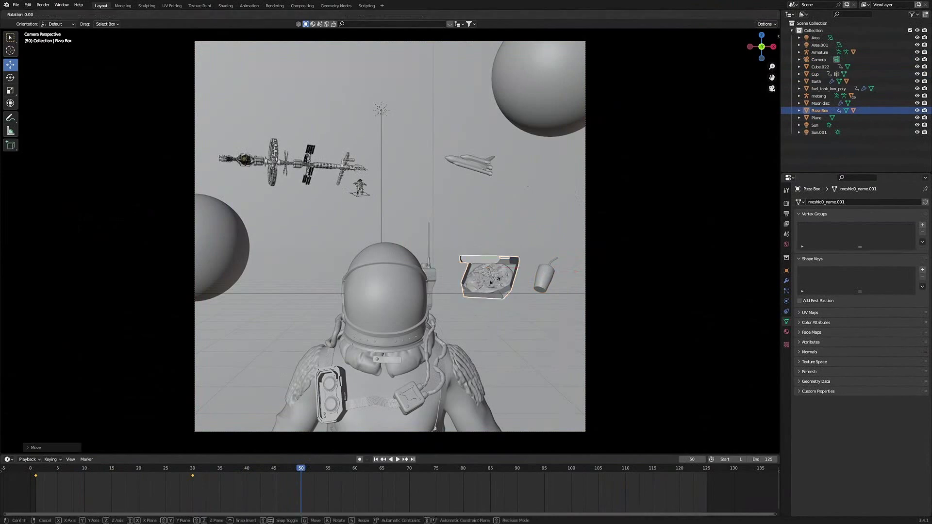
pyautogui.click(539, 288)
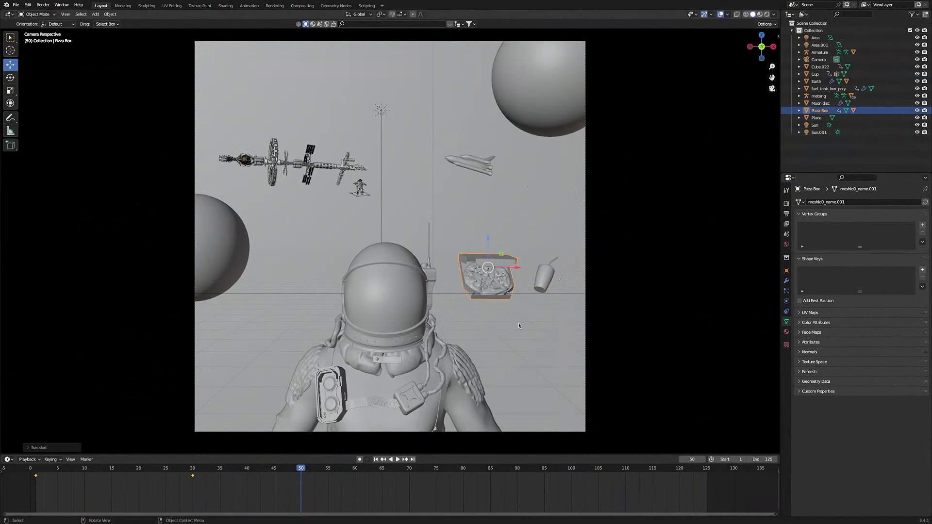
pyautogui.press('i')
pyautogui.click(536, 276)
# At frame 50, move the cup down toward the pizza box, tilt it the other way, and keyframe its location and rotation.
pyautogui.click(542, 277)
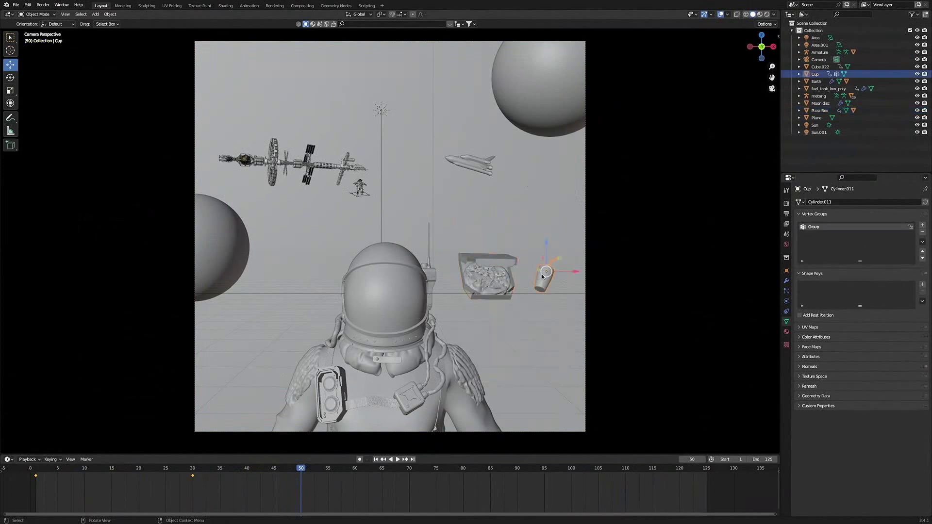
pyautogui.press('g')
pyautogui.click(557, 242)
pyautogui.press('r')
pyautogui.press('r')
pyautogui.click(545, 267)
pyautogui.press('r')
pyautogui.click(523, 230)
pyautogui.press('r')
pyautogui.press('r')
pyautogui.click(549, 318)
pyautogui.press('g')
pyautogui.click(543, 314)
pyautogui.press('i')
pyautogui.click(541, 315)
# At frame 75, move the pizza box slightly, rotate it freely, and keyframe its location and rotation.
pyautogui.moveTo(308, 487); pyautogui.dragTo(436, 487)
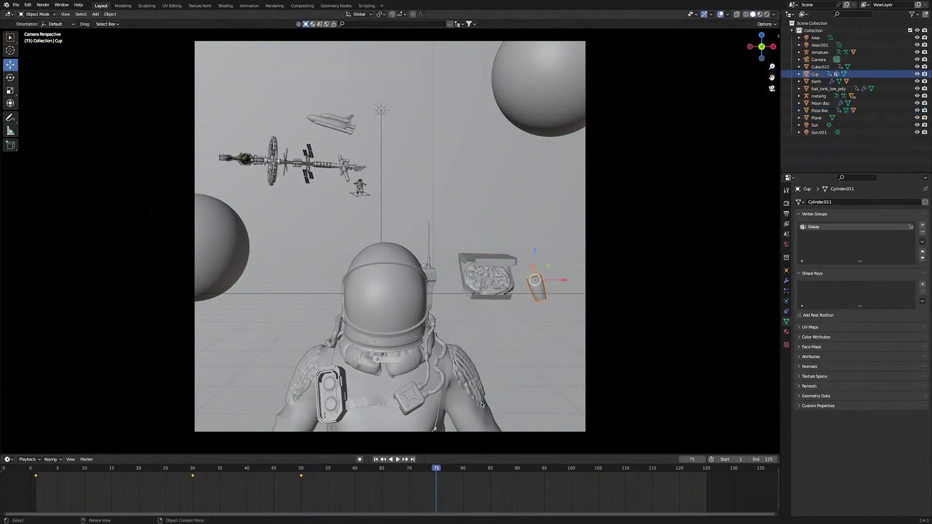
pyautogui.click(509, 260)
pyautogui.press('g')
pyautogui.click(515, 278)
pyautogui.press('r')
pyautogui.press('r')
pyautogui.click(522, 239)
pyautogui.press('i')
pyautogui.click(522, 239)
# At frame 75, reposition and tilt the cup beside the pizza box, and keyframe its location and rotation.
pyautogui.click(542, 296)
pyautogui.press('g')
pyautogui.click(540, 305)
pyautogui.press('r')
pyautogui.press('r')
pyautogui.click(522, 317)
pyautogui.press('i')
pyautogui.click(521, 317)
# At frame 100, raise and rotate the cup and the pizza box, and keyframe both objects' location and rotation.
pyautogui.moveTo(511, 487); pyautogui.dragTo(571, 487)
pyautogui.press('g')
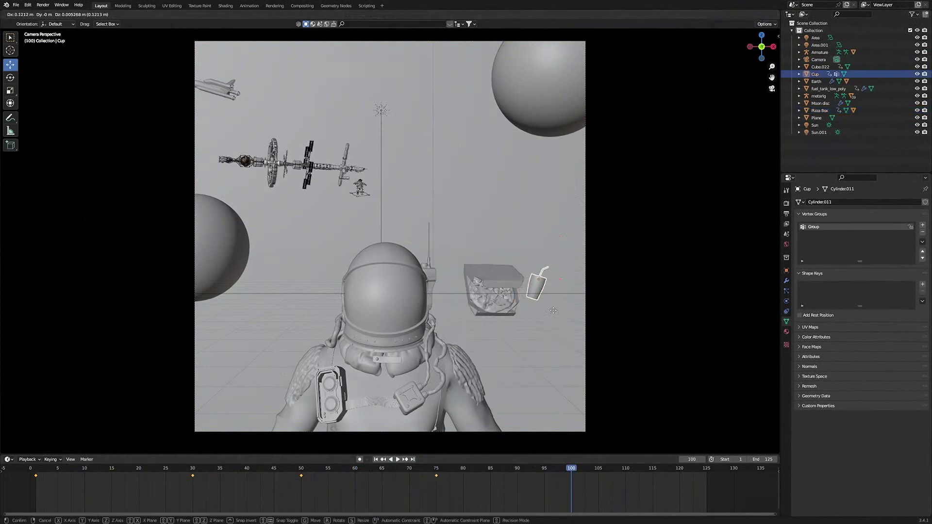
pyautogui.click(520, 228)
pyautogui.press('r')
pyautogui.press('r')
pyautogui.click(542, 217)
pyautogui.hotkey('ctrl', 'z')
pyautogui.hotkey('ctrl', 'z')
pyautogui.hotkey('ctrl', 'z')
pyautogui.hotkey('ctrl', 'z')
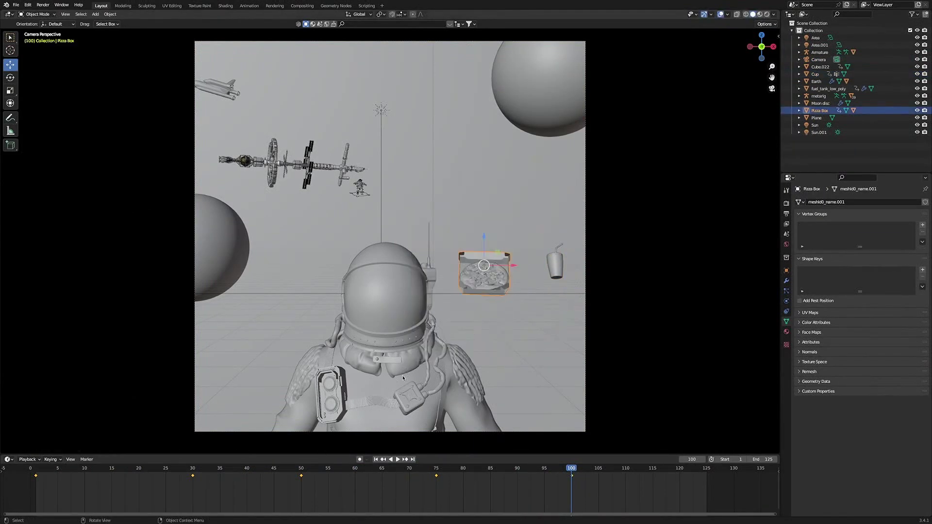
# Duplicate the frame 1 keyframes of the pizza box and the cup to frame 125 so their motion loops.
pyautogui.moveTo(108, 496); pyautogui.dragTo(5, 467)
pyautogui.hotkey('shift', 'd')
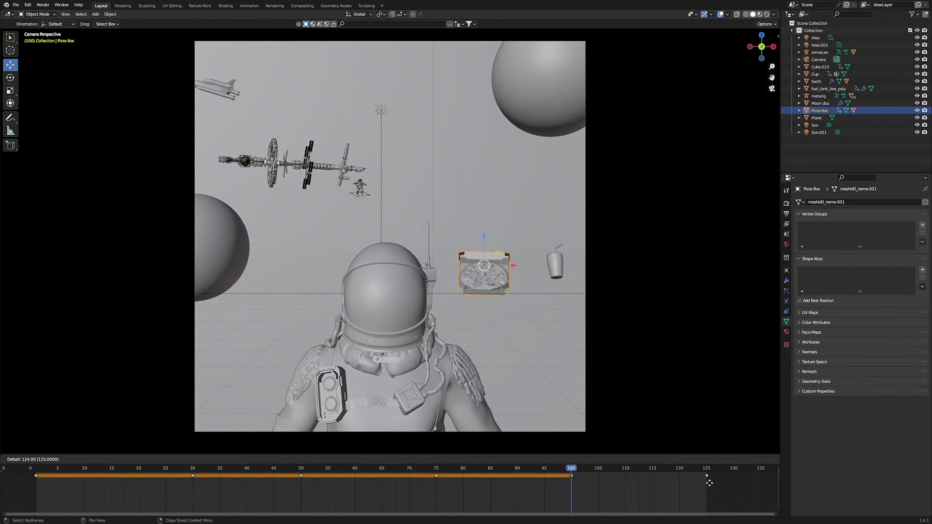
pyautogui.click(710, 483)
pyautogui.click(556, 267)
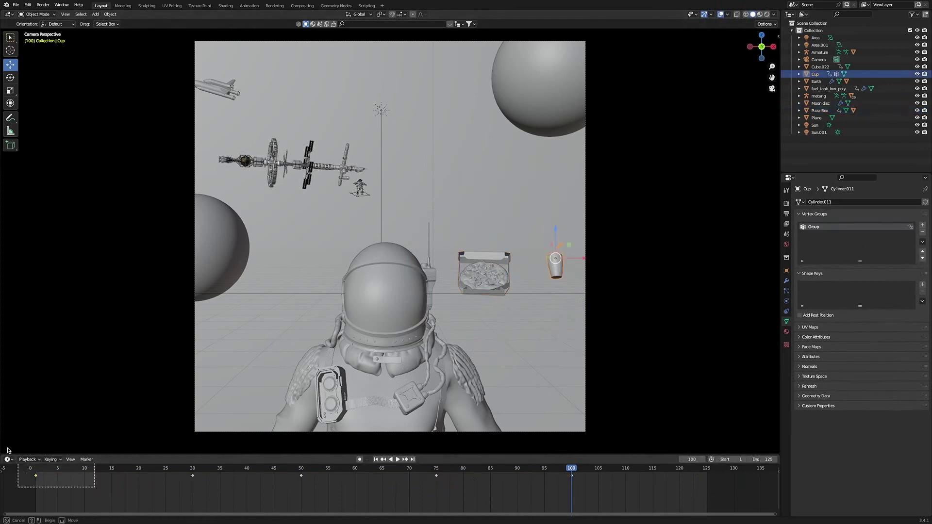
pyautogui.hotkey('shift', 'd')
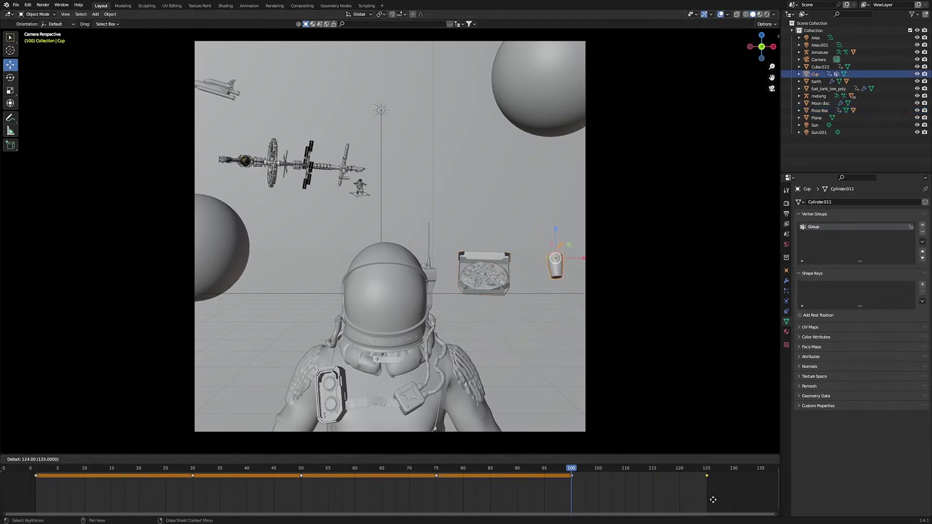
pyautogui.click(710, 483)
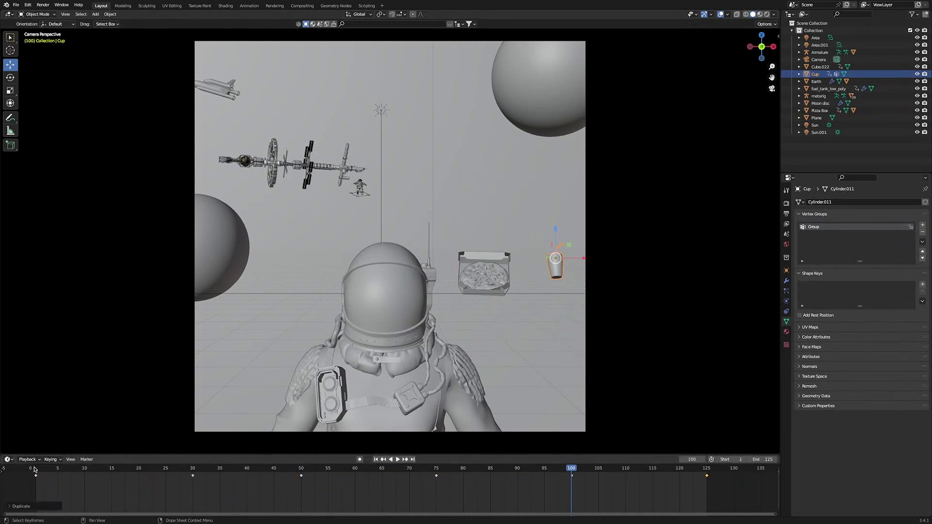
# Play the animation from frame 1 to check the floating pizza box and cup.
pyautogui.click(35, 469)
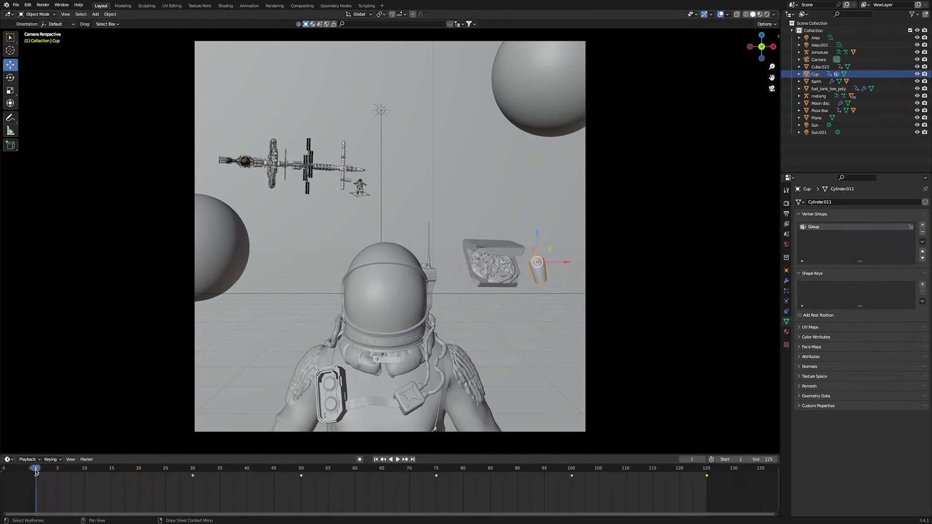
pyautogui.click(397, 460)
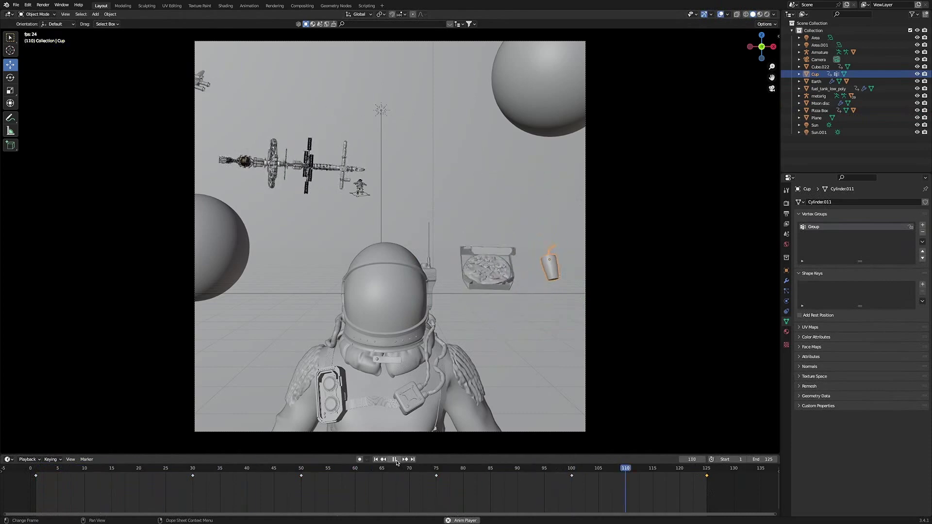
pyautogui.click(396, 460)
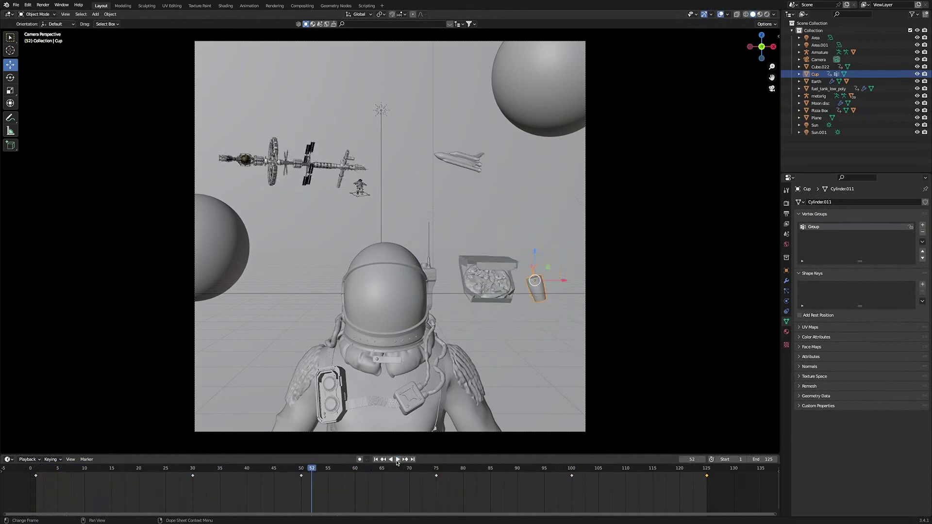
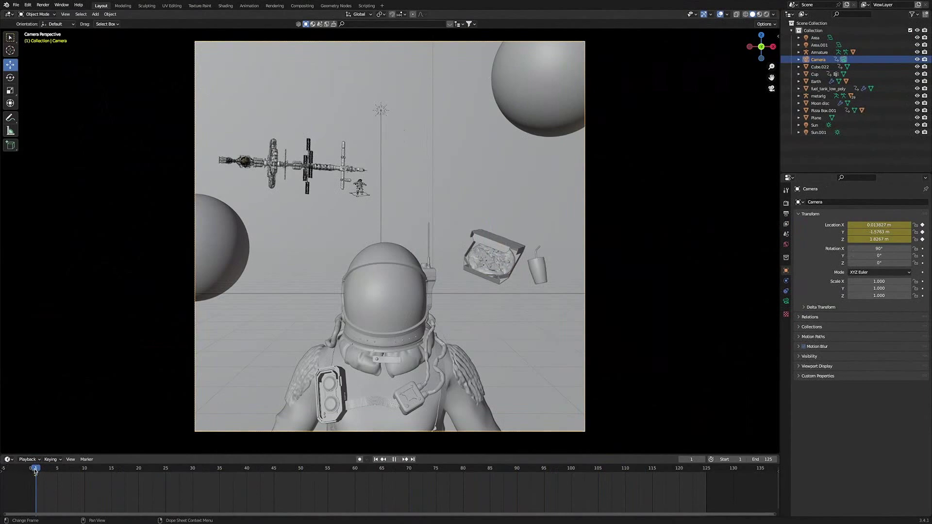
# At frame 30, pull the camera back to about Y -1.73 m and shift it sideways to about X -0.074 m.
pyautogui.moveTo(35, 470); pyautogui.dragTo(192, 470)
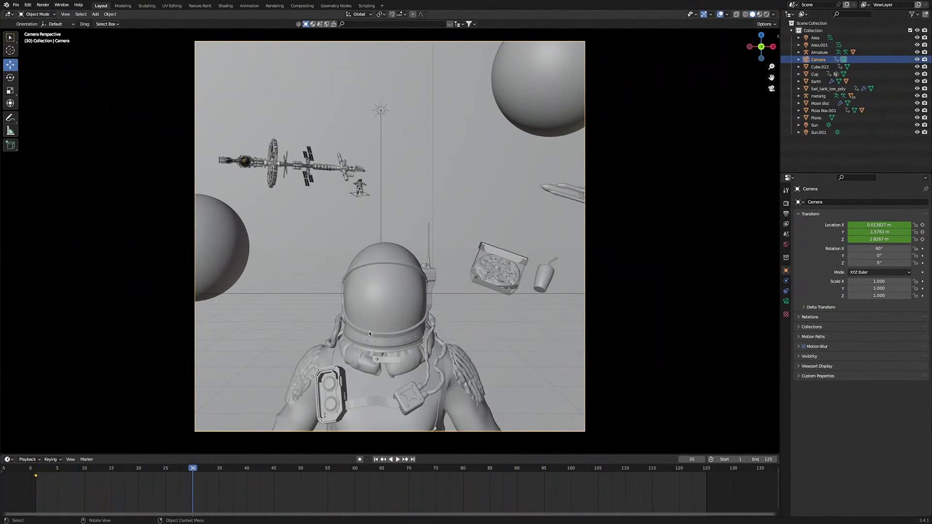
pyautogui.press('g')
pyautogui.press('z')
pyautogui.press('z')
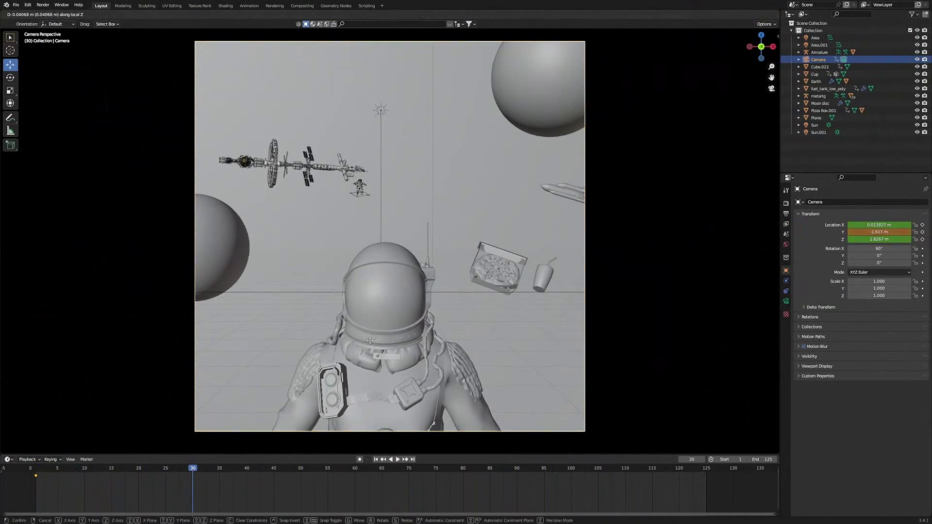
pyautogui.click(399, 305)
pyautogui.press('g')
pyautogui.press('y')
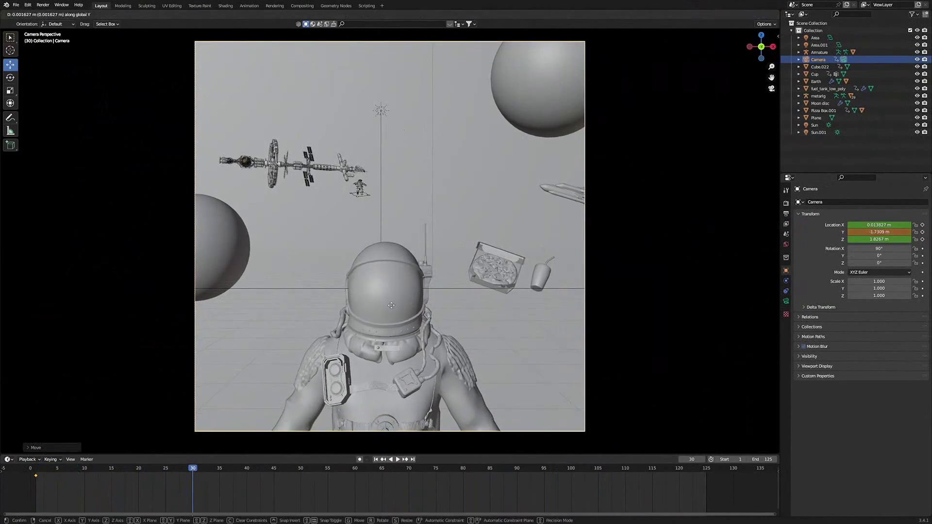
pyautogui.press('x')
pyautogui.click(460, 310)
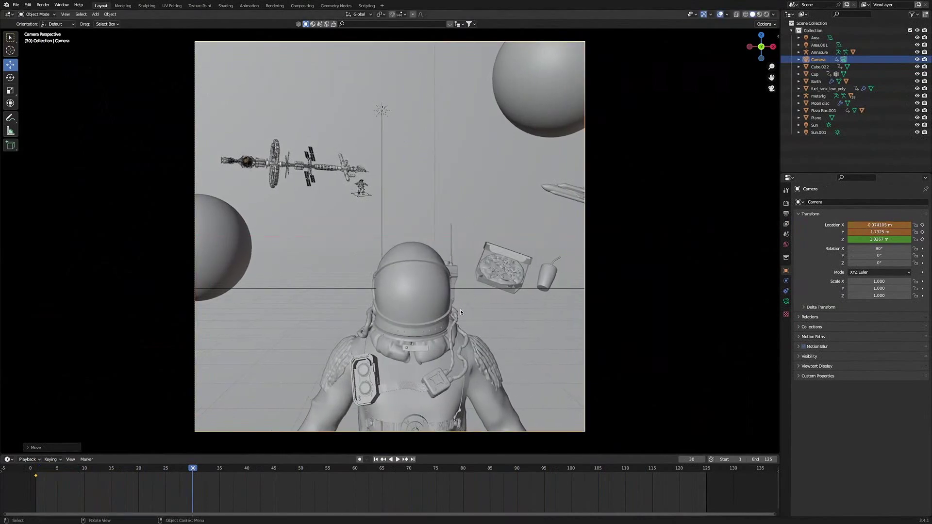
# Move the camera forward along Y to about -1.55 m and keyframe its location at frame 30.
pyautogui.press('g')
pyautogui.press('y')
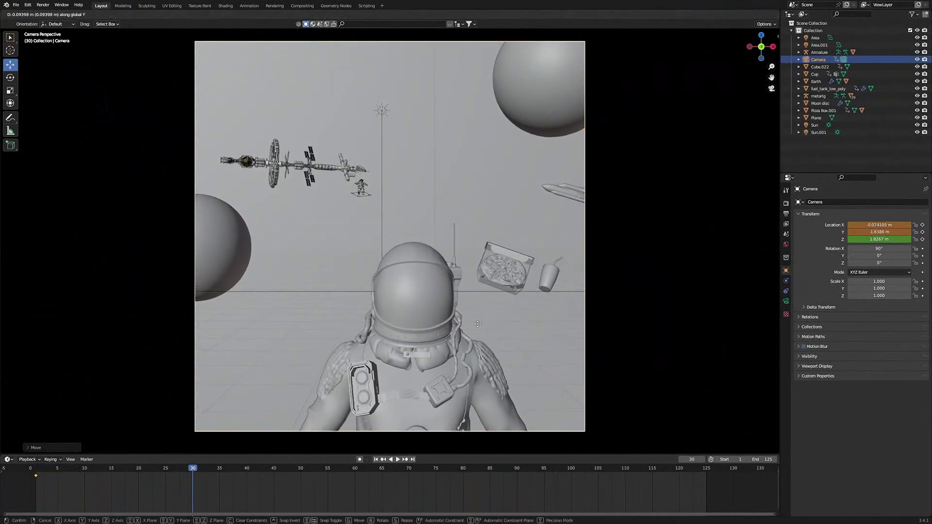
pyautogui.click(467, 318)
pyautogui.press('i')
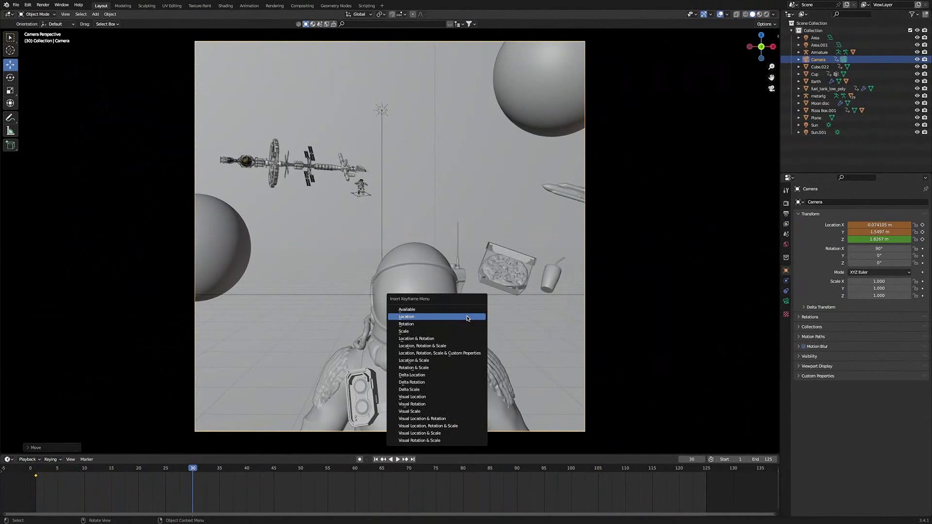
pyautogui.click(468, 318)
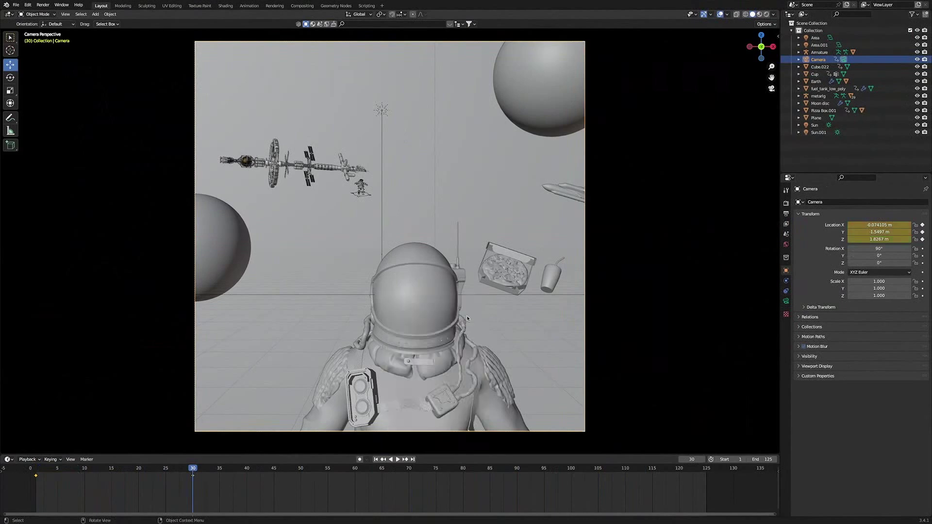
# At frame 60, pull the camera back along Y to about -1.66 m and shift it along X to about 0.051 m.
pyautogui.press('space')
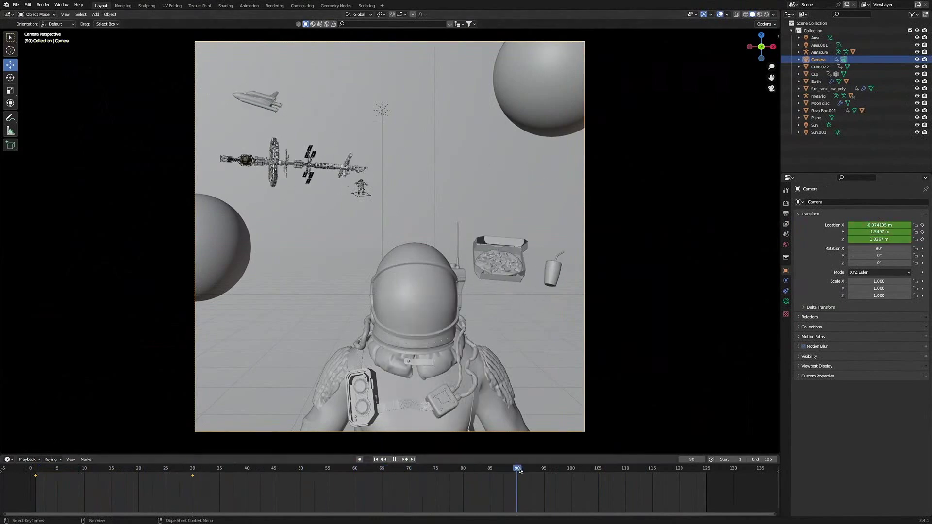
pyautogui.press('Escape')
pyautogui.press('g')
pyautogui.press('y')
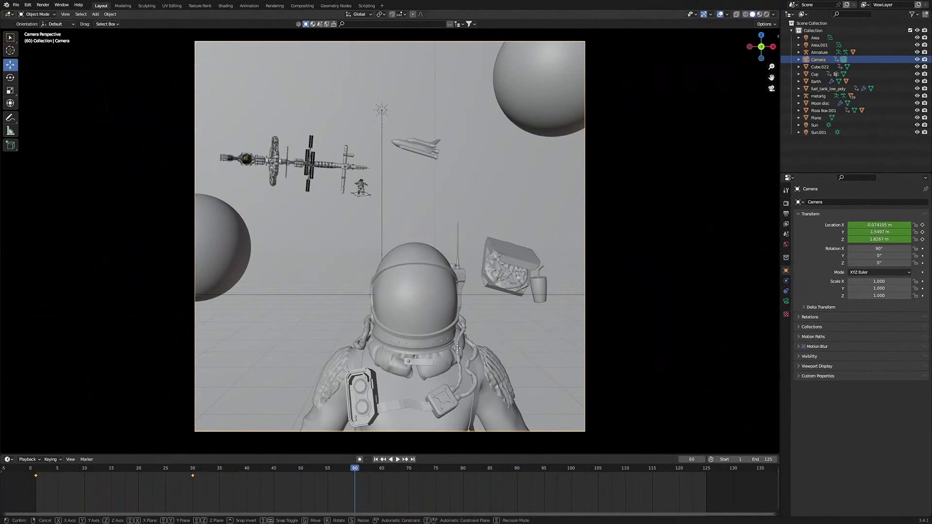
pyautogui.click(461, 363)
pyautogui.press('g')
pyautogui.press('x')
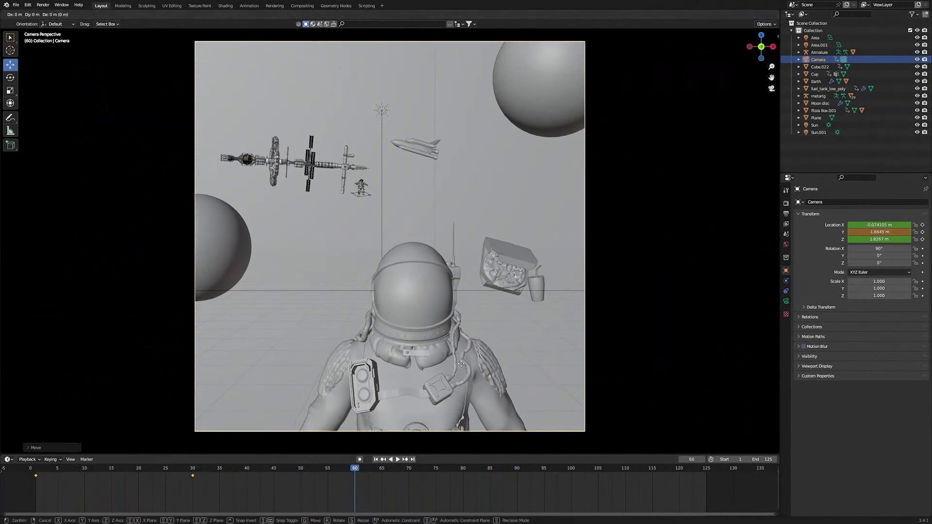
pyautogui.click(471, 364)
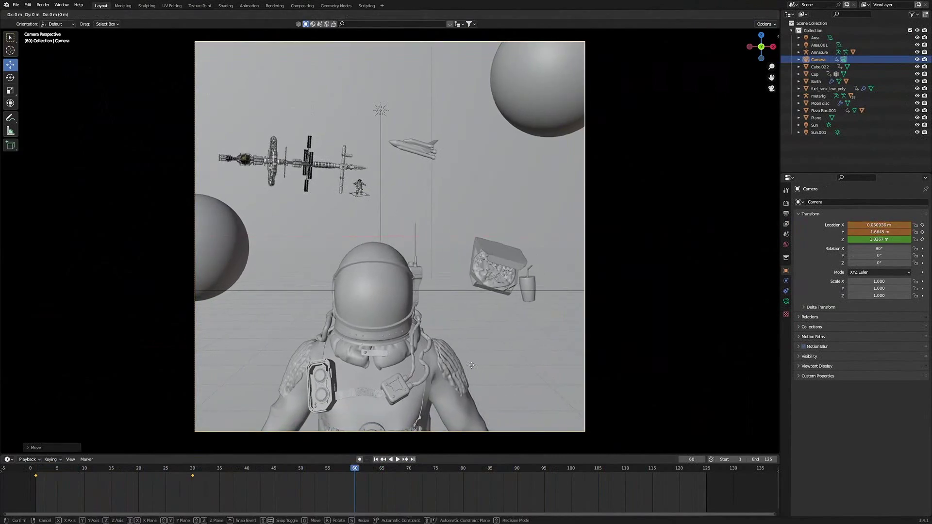
# Adjust the camera to about Y -1.78 m and X 0.083 m, and keyframe its location at frame 60.
pyautogui.press('g')
pyautogui.press('y')
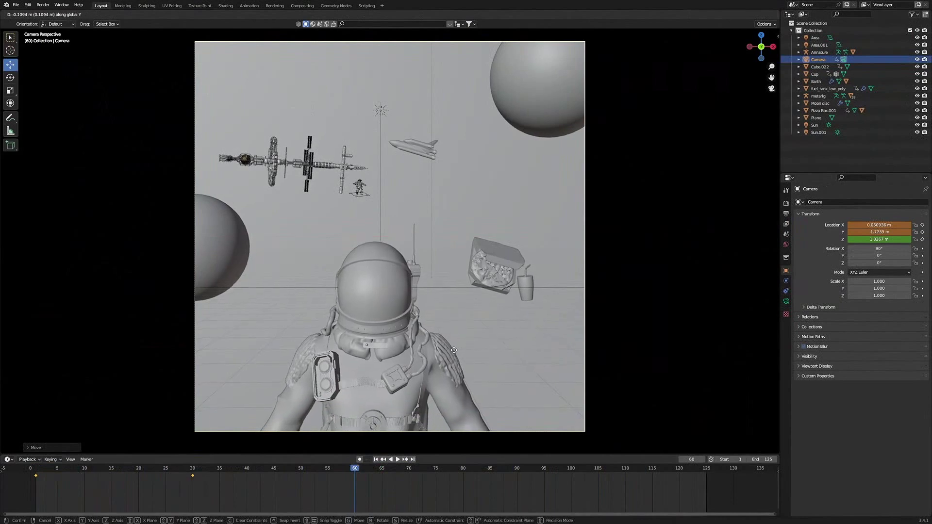
pyautogui.click(455, 352)
pyautogui.press('g')
pyautogui.press('x')
pyautogui.click(456, 351)
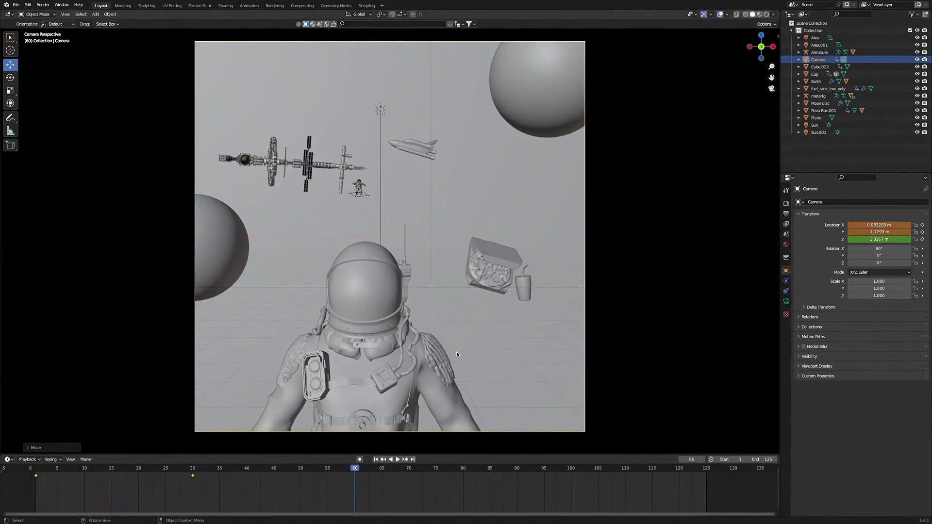
pyautogui.press('i')
pyautogui.click(457, 351)
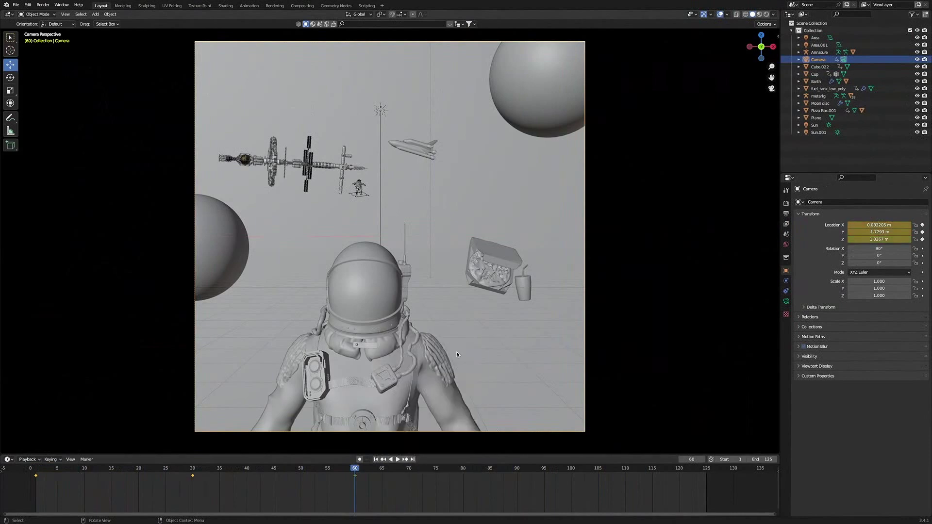
# At frame 90, move the camera to about X 0.011 m and Y -1.67 m and keyframe its location.
pyautogui.press('space')
pyautogui.press('space')
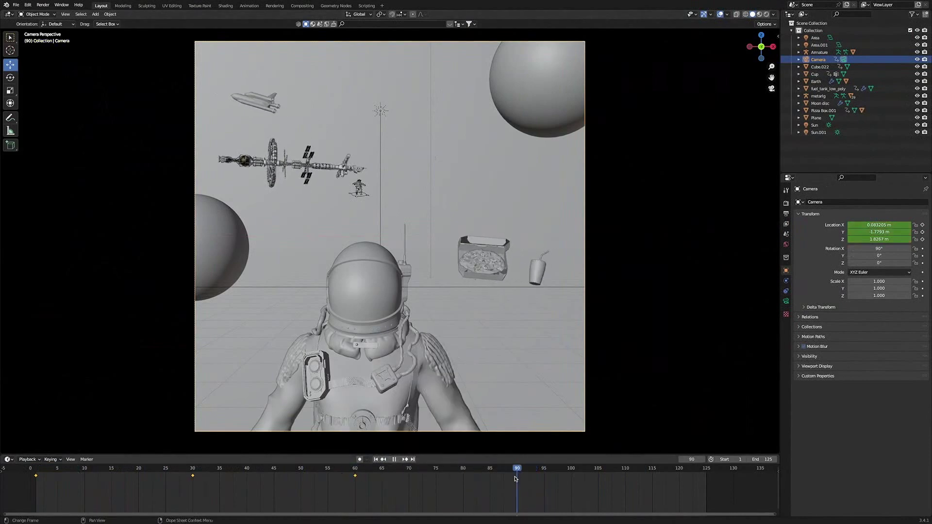
pyautogui.press('g')
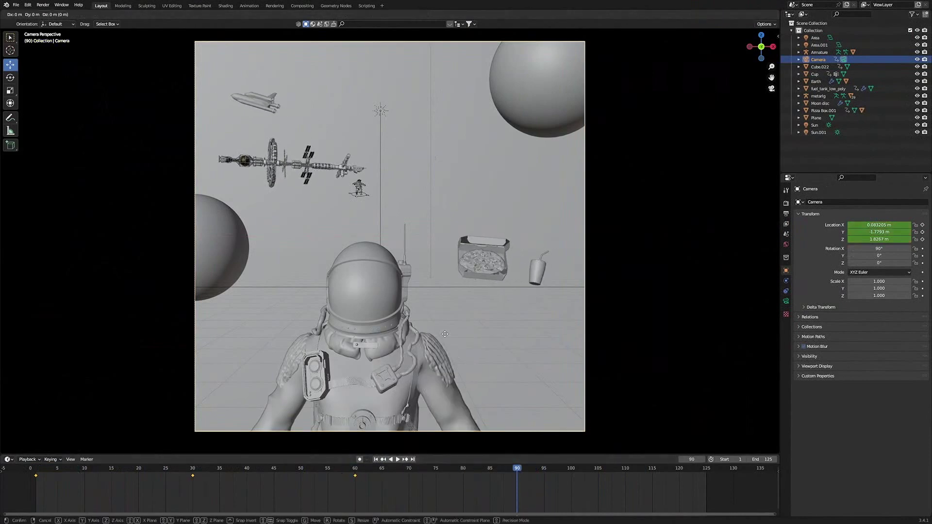
pyautogui.press('x')
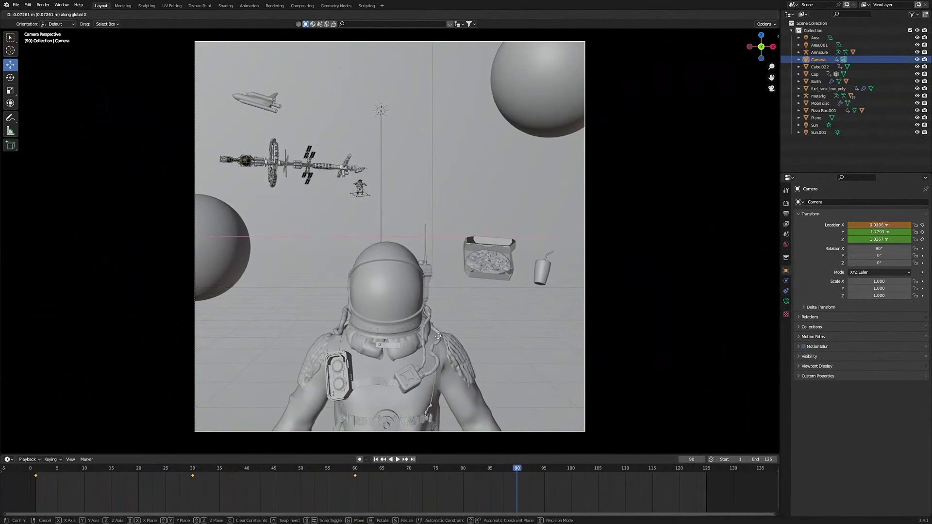
pyautogui.press('y')
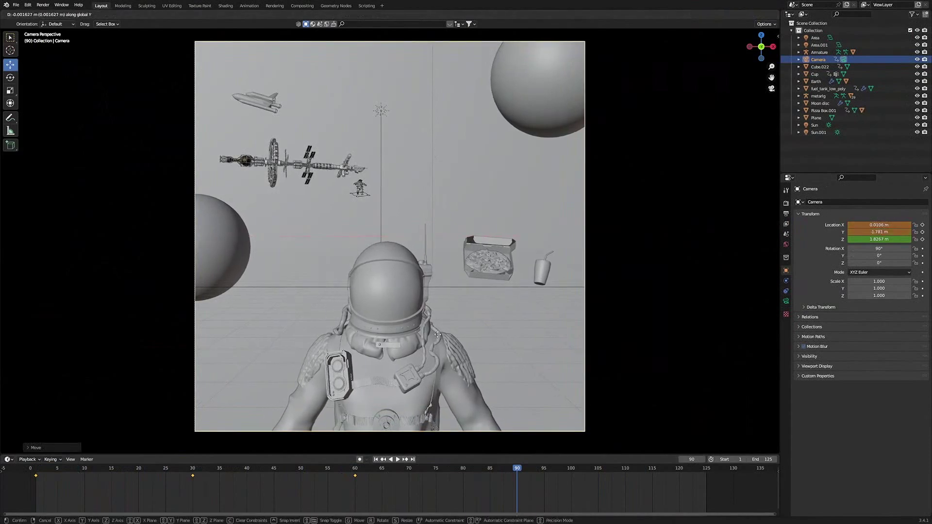
pyautogui.click(444, 351)
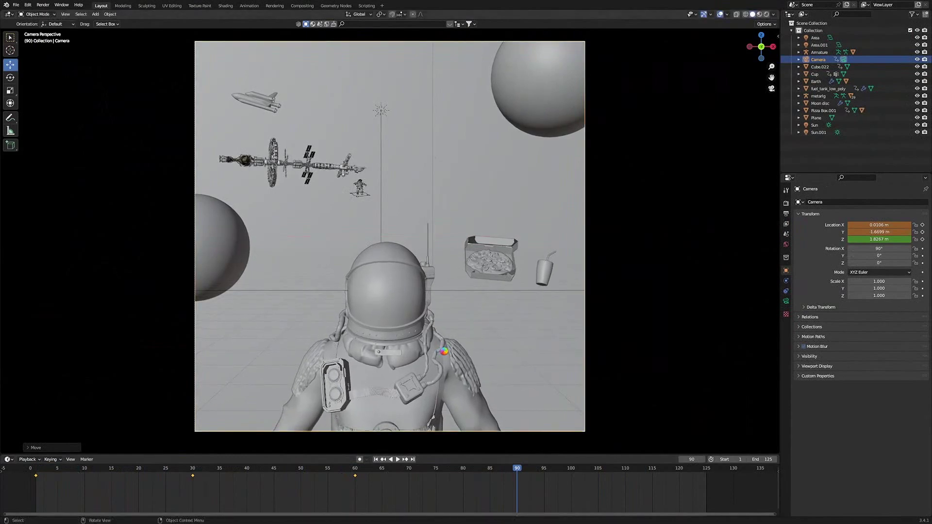
pyautogui.press('i')
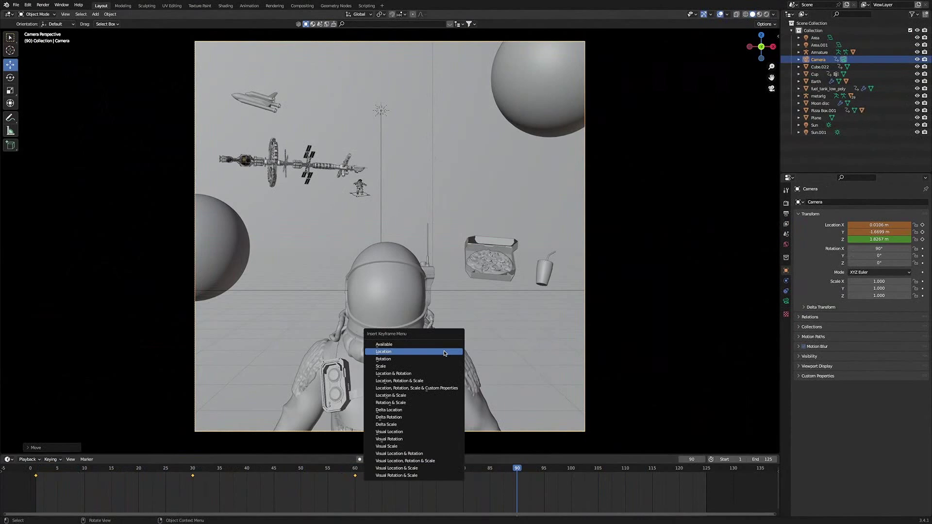
pyautogui.click(444, 352)
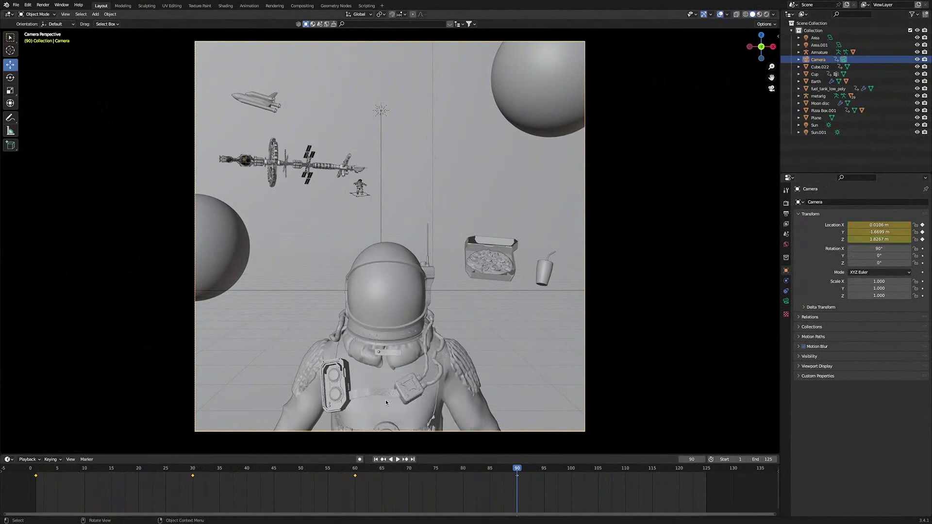
# Duplicate the camera's frame 1 keyframe to frame 125 so its motion loops.
pyautogui.click(36, 475)
pyautogui.hotkey('shift', 'd')
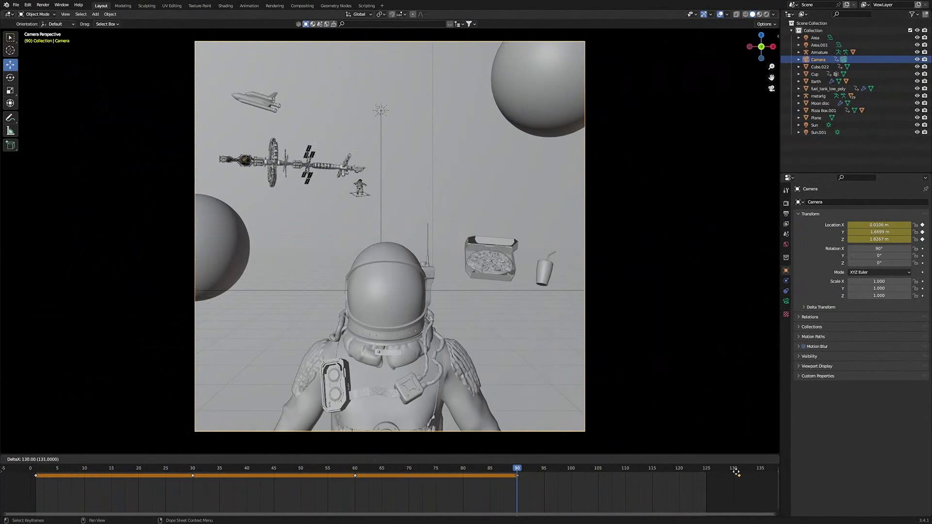
pyautogui.click(704, 483)
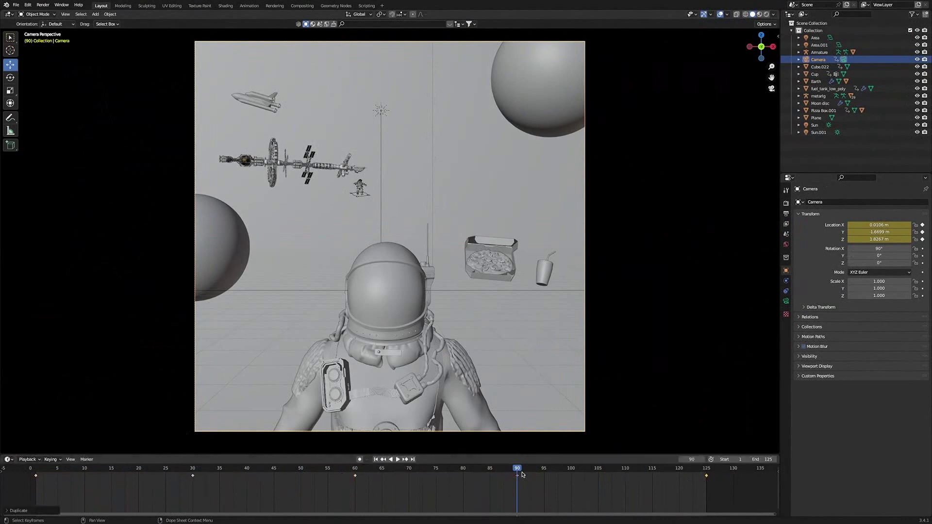
# Play the animation from the start to check the camera drift.
pyautogui.hotkey('shift', 'Left')
pyautogui.press('space')
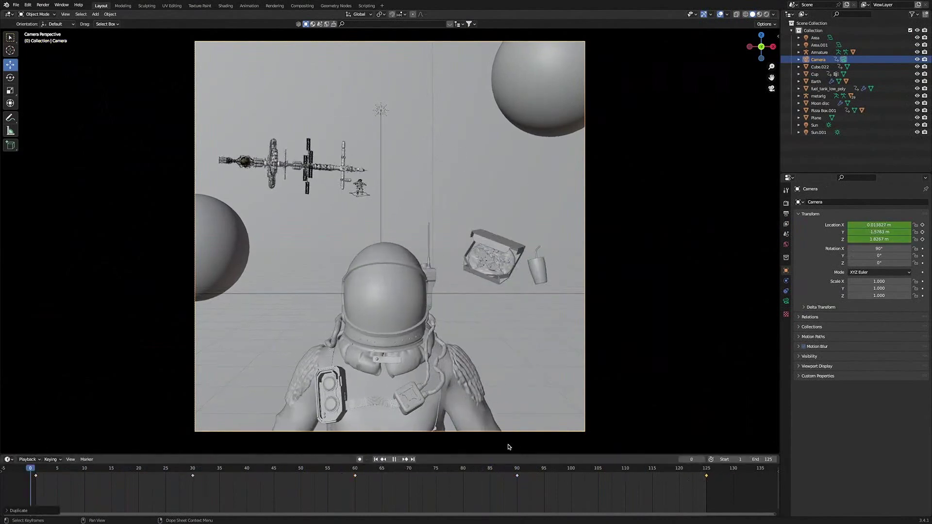
pyautogui.press('space')
pyautogui.press('space')
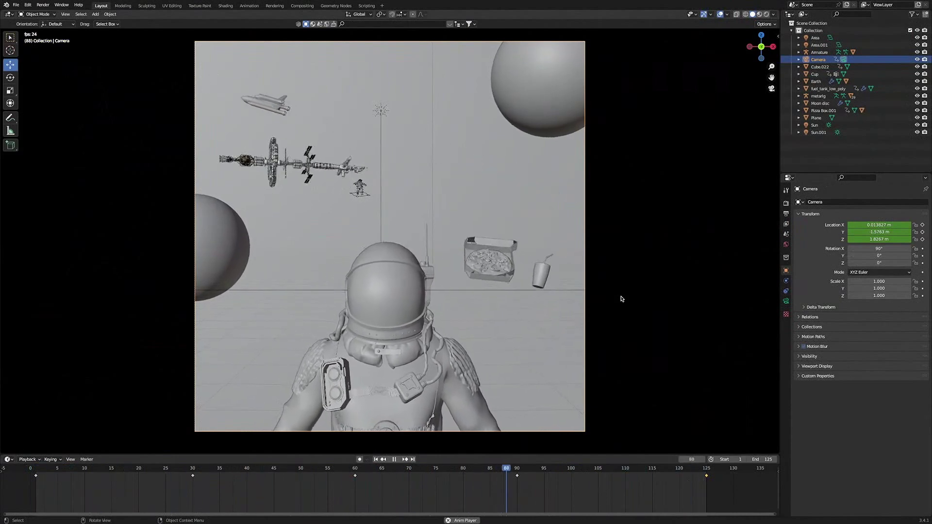
pyautogui.press('space')
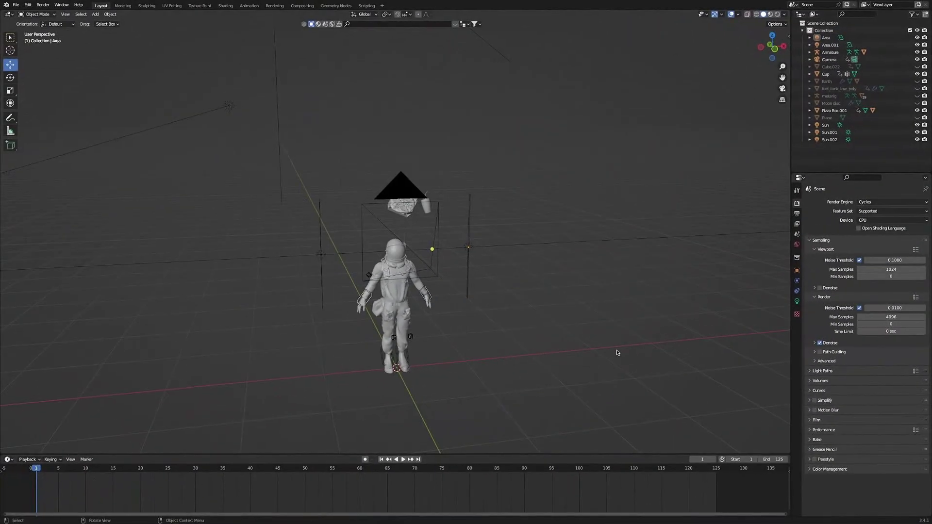
# Move the two area lights farther outward along X on either side of the astronaut.
pyautogui.moveTo(590, 332); pyautogui.dragTo(563, 358, button='middle')
pyautogui.scroll(-3, 537, 319)
pyautogui.moveTo(465, 260); pyautogui.dragTo(508, 241)
pyautogui.click(439, 243)
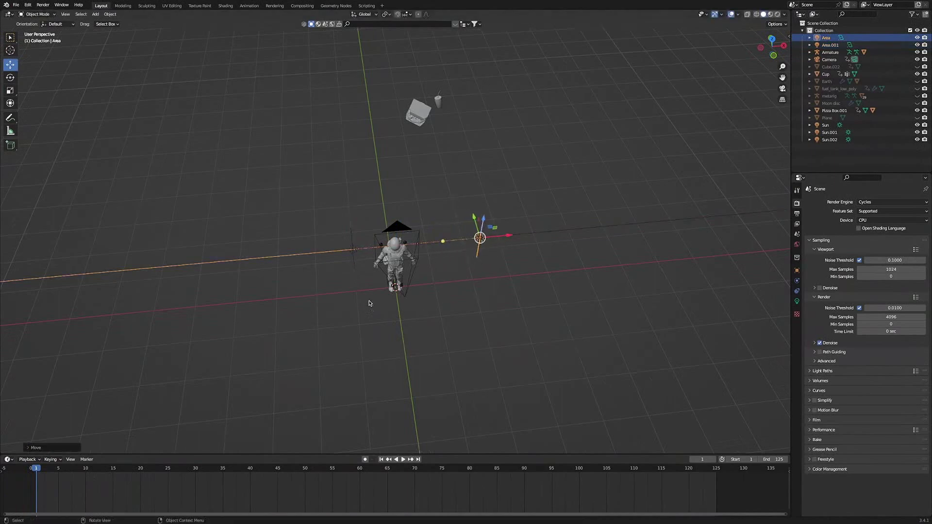
pyautogui.click(353, 248)
pyautogui.moveTo(368, 249); pyautogui.dragTo(323, 249)
# Scale both area lights together along Z by about 1.13.
pyautogui.click(484, 338)
pyautogui.moveTo(502, 306); pyautogui.dragTo(467, 249)
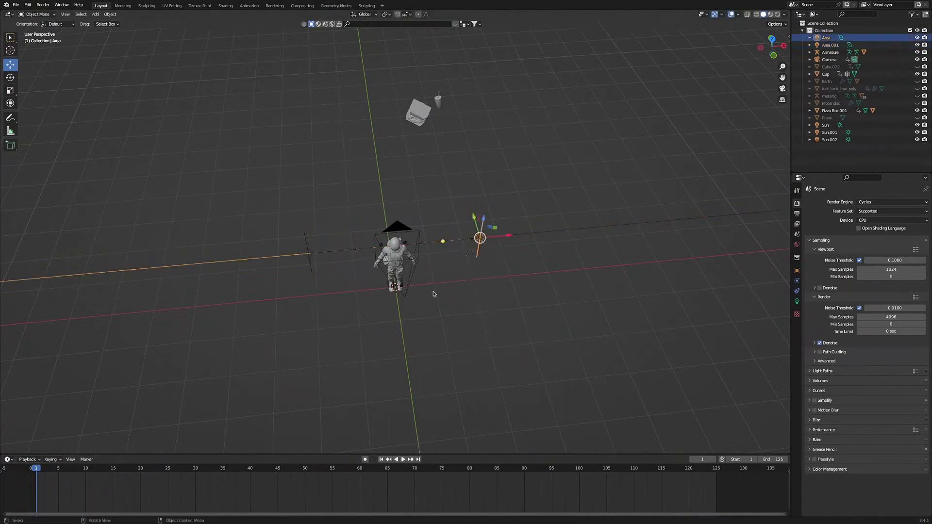
pyautogui.keyDown('shift'); pyautogui.moveTo(320, 336); pyautogui.dragTo(297, 247); pyautogui.keyUp('shift')
pyautogui.moveTo(359, 303); pyautogui.dragTo(455, 363, button='middle')
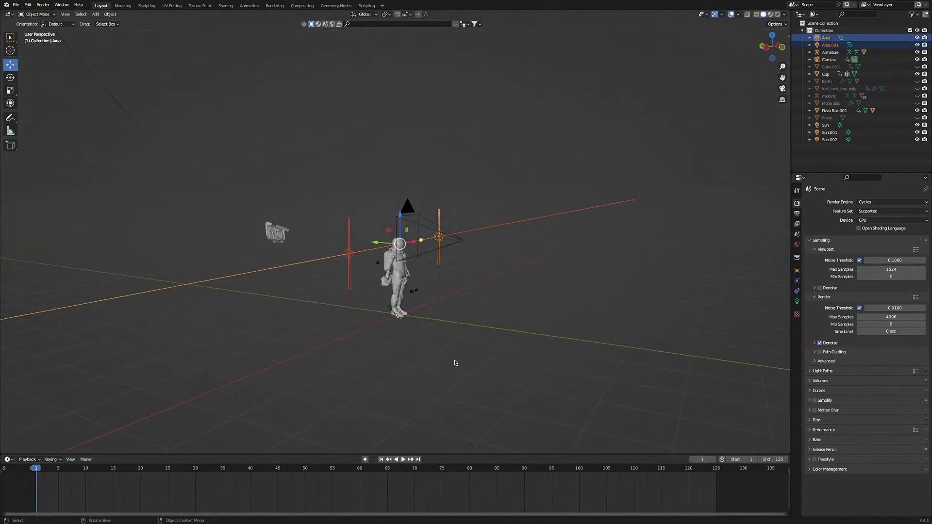
pyautogui.press('s')
pyautogui.press('z')
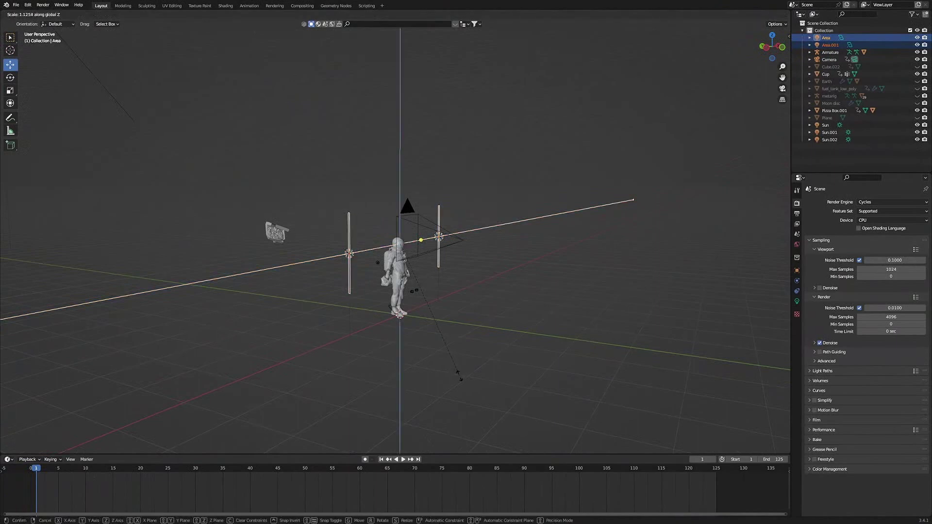
pyautogui.click(461, 380)
# Set the power shared by the two area lights to 10 W.
pyautogui.moveTo(494, 304); pyautogui.dragTo(474, 327, button='middle')
pyautogui.click(476, 310)
pyautogui.click(475, 255)
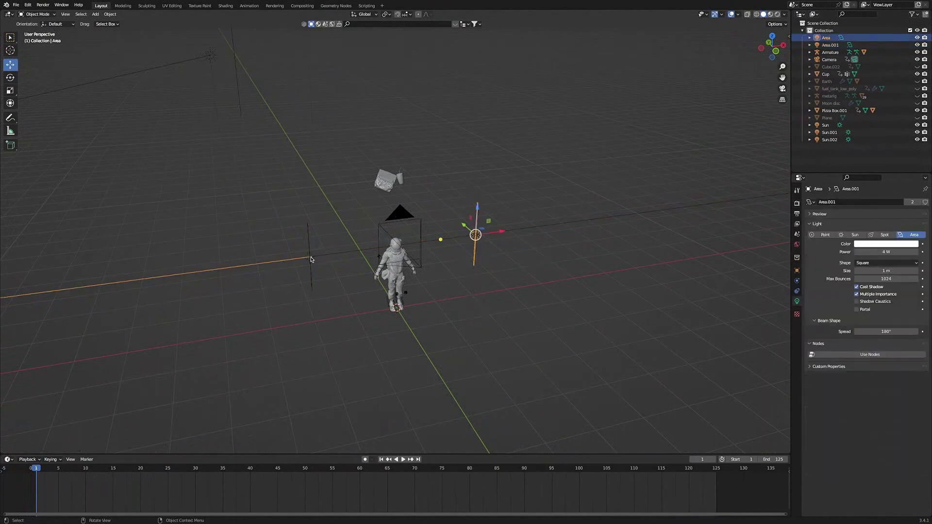
pyautogui.click(311, 257)
pyautogui.doubleClick(894, 252)
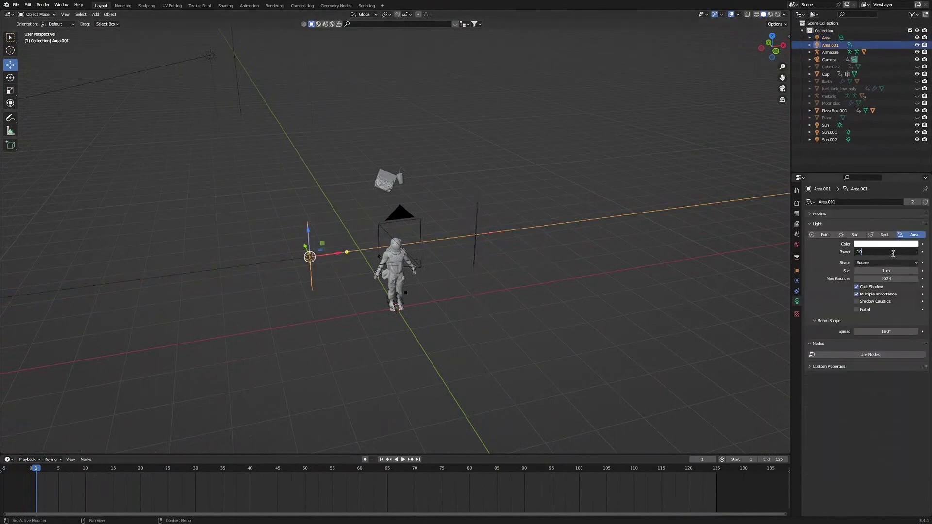
pyautogui.press('Return')
pyautogui.click(504, 316)
# Add a Plain Axes empty, raise it to the astronaut's helmet height and resize it.
pyautogui.moveTo(504, 316); pyautogui.dragTo(429, 323, button='middle')
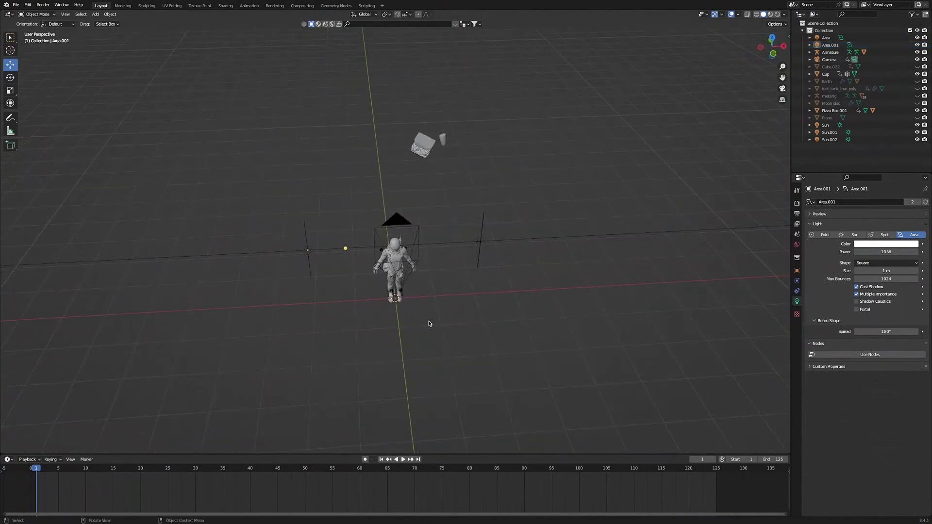
pyautogui.hotkey('shift', 'a')
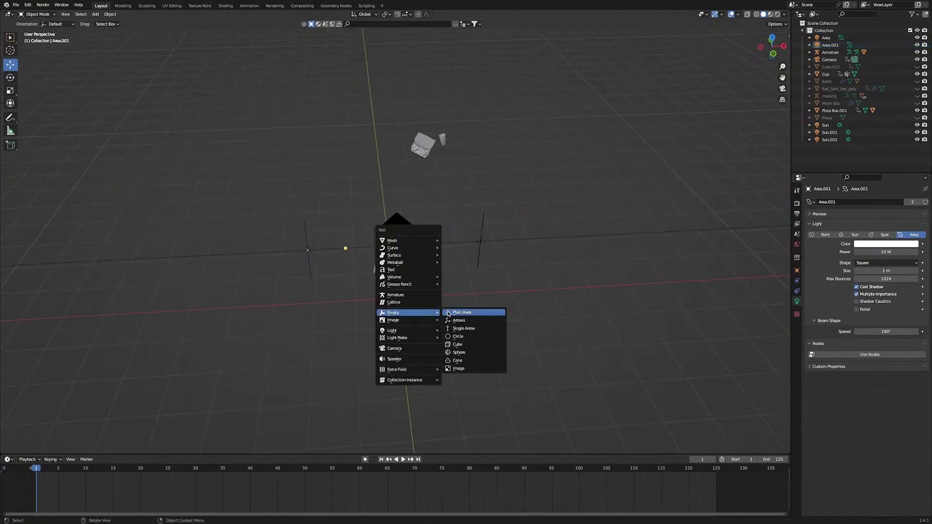
pyautogui.click(451, 314)
pyautogui.scroll(4, 451, 311)
pyautogui.moveTo(401, 310); pyautogui.dragTo(447, 280, button='middle')
pyautogui.moveTo(404, 362); pyautogui.dragTo(452, 236)
pyautogui.press('s')
pyautogui.click(495, 396)
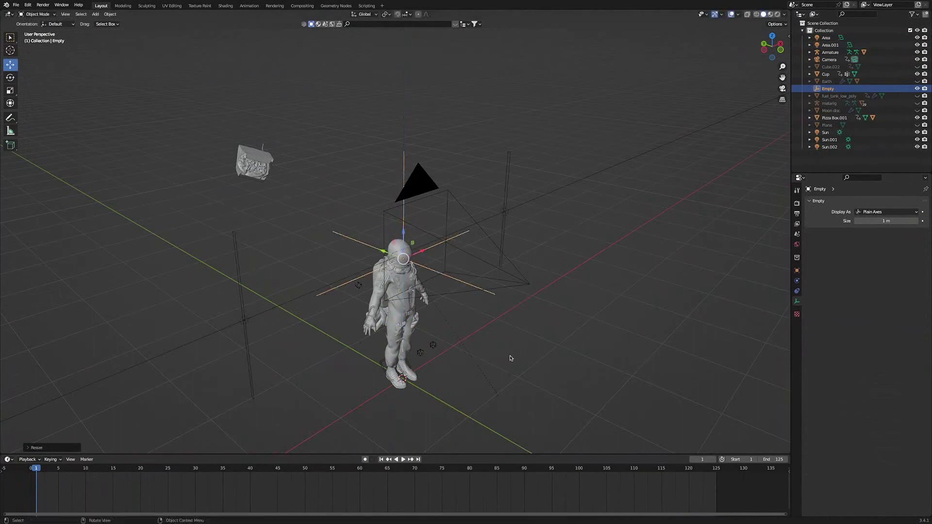
# Parent both area lights to the empty as objects.
pyautogui.moveTo(510, 357); pyautogui.dragTo(474, 358, button='middle')
pyautogui.click(472, 357)
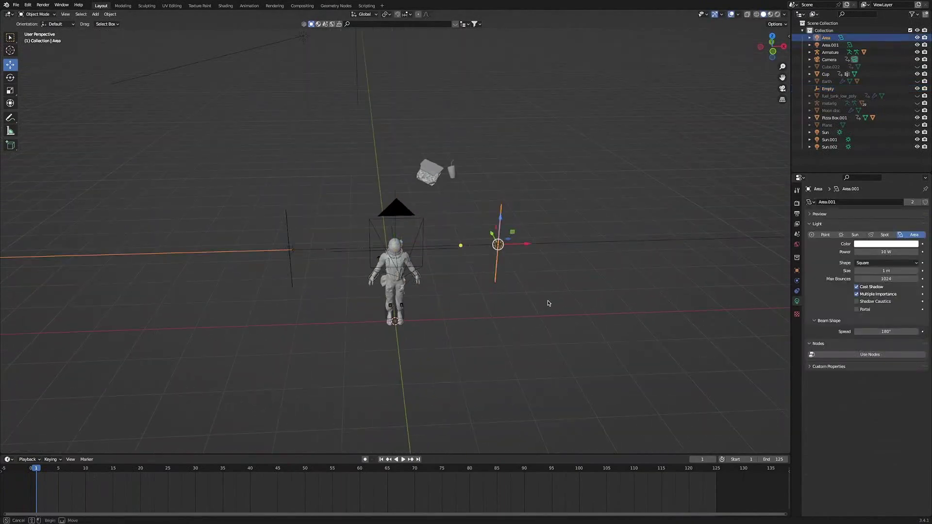
pyautogui.moveTo(548, 301); pyautogui.dragTo(487, 262)
pyautogui.keyDown('shift'); pyautogui.click(291, 247); pyautogui.keyUp('shift')
pyautogui.moveTo(425, 244); pyautogui.dragTo(457, 276, button='middle')
pyautogui.keyDown('shift'); pyautogui.click(394, 209); pyautogui.keyUp('shift')
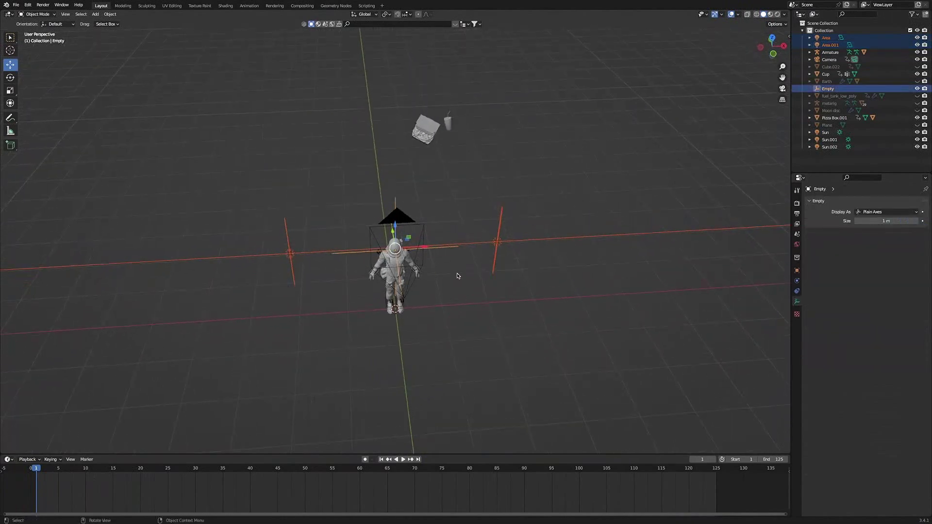
pyautogui.hotkey('ctrl', 'p')
pyautogui.click(457, 275)
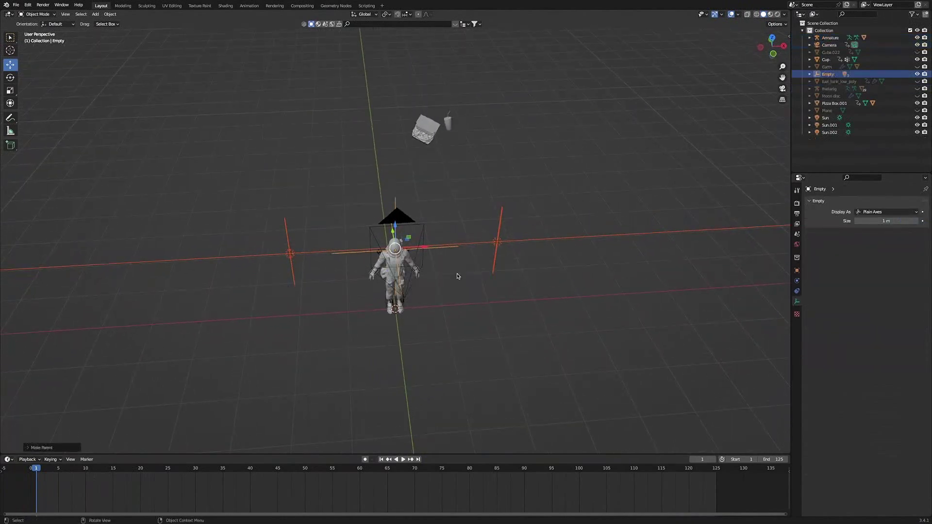
pyautogui.click(458, 330)
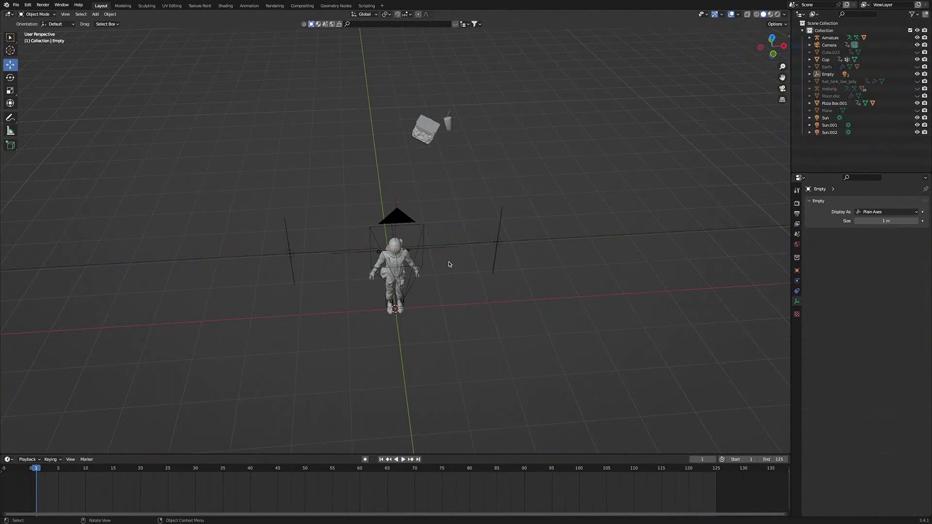
# Try scaling the empty and rotating it about Z to test that the parented area lights follow.
pyautogui.click(404, 230)
pyautogui.moveTo(479, 392); pyautogui.dragTo(527, 362, button='middle')
pyautogui.press('s')
pyautogui.rightClick(515, 361)
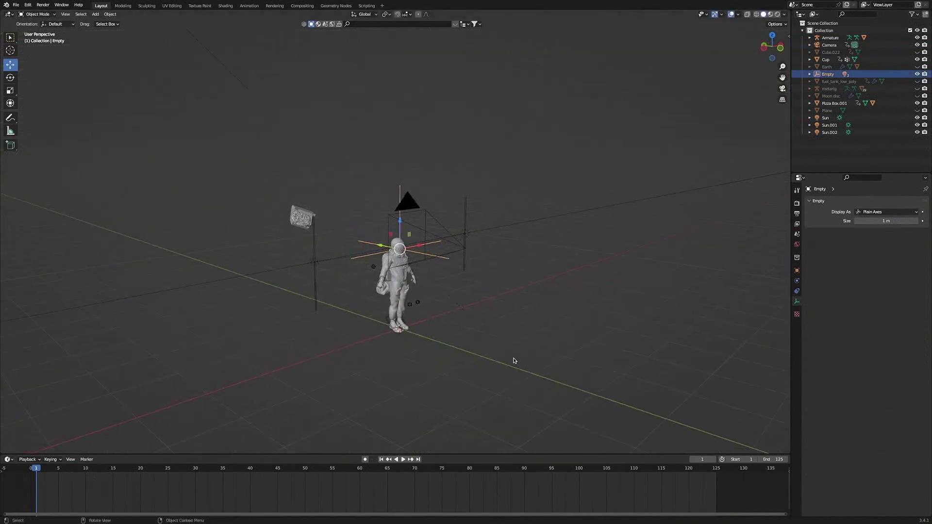
pyautogui.press('r')
pyautogui.press('z')
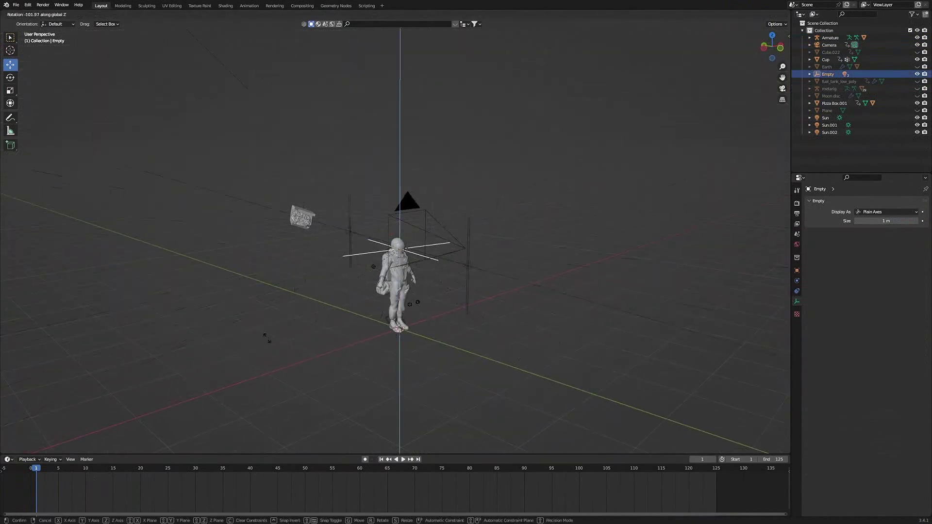
pyautogui.rightClick(247, 316)
pyautogui.moveTo(462, 342); pyautogui.dragTo(413, 351, button='middle')
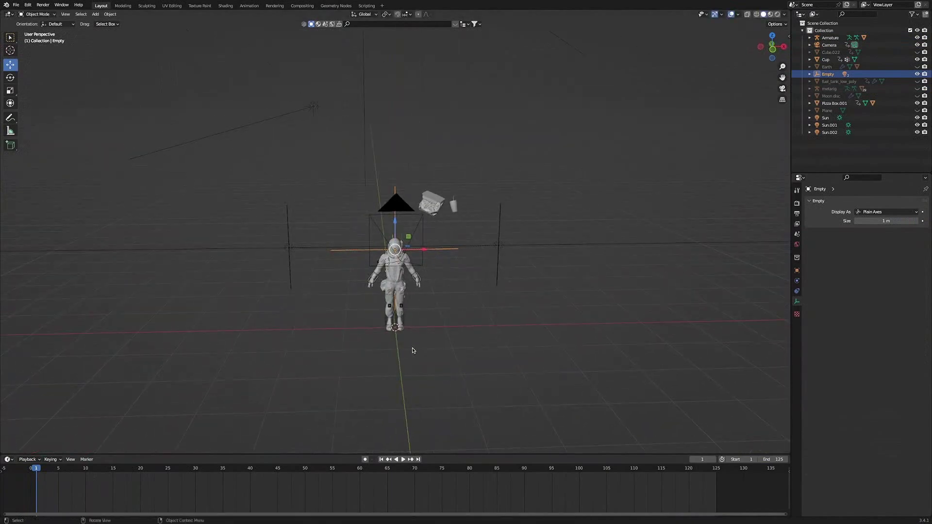
# Keyframe the empty's Z rotation at 0° on frame 1 and 360° on frame 125.
pyautogui.click(797, 271)
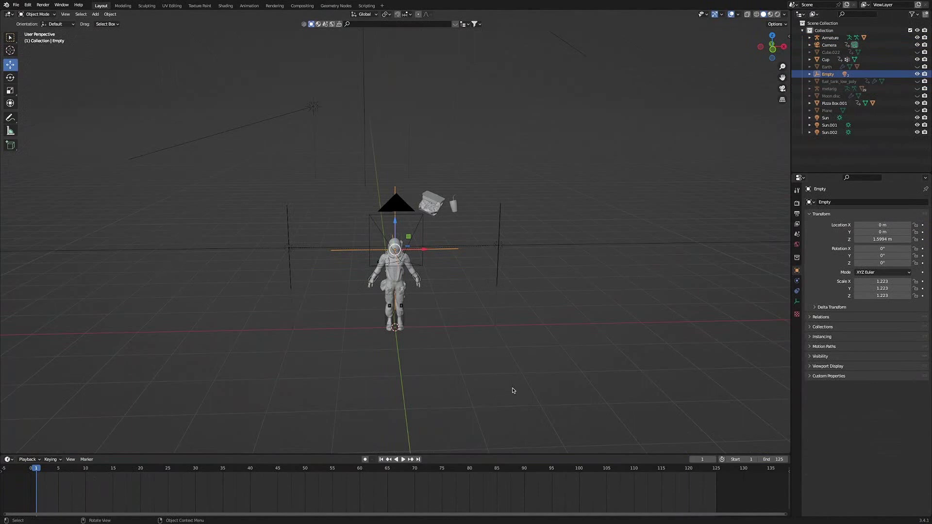
pyautogui.click(924, 263)
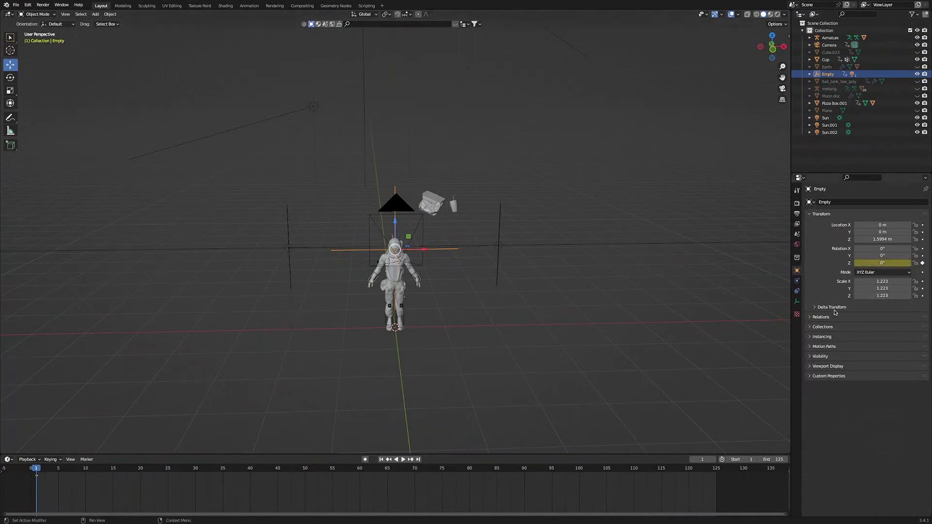
pyautogui.press('space')
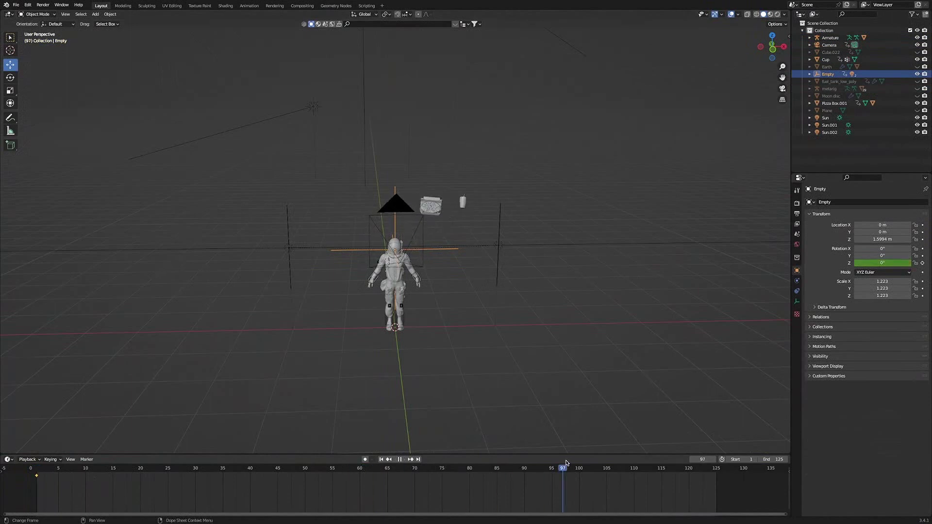
pyautogui.press('space')
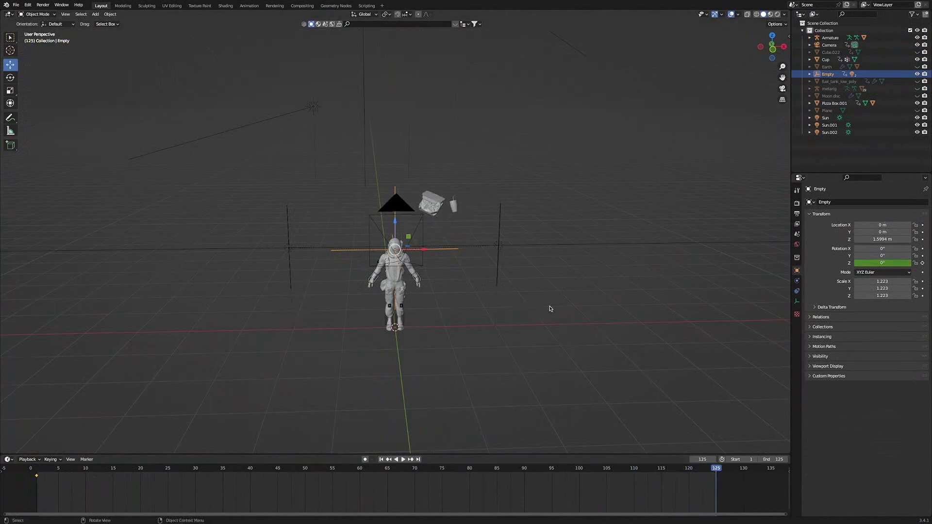
pyautogui.click(876, 263)
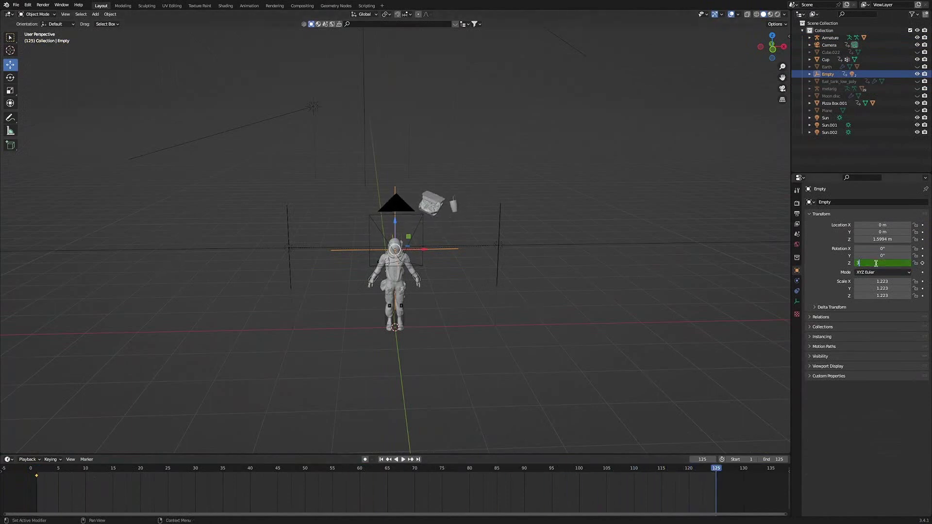
pyautogui.press('Return')
pyautogui.click(922, 263)
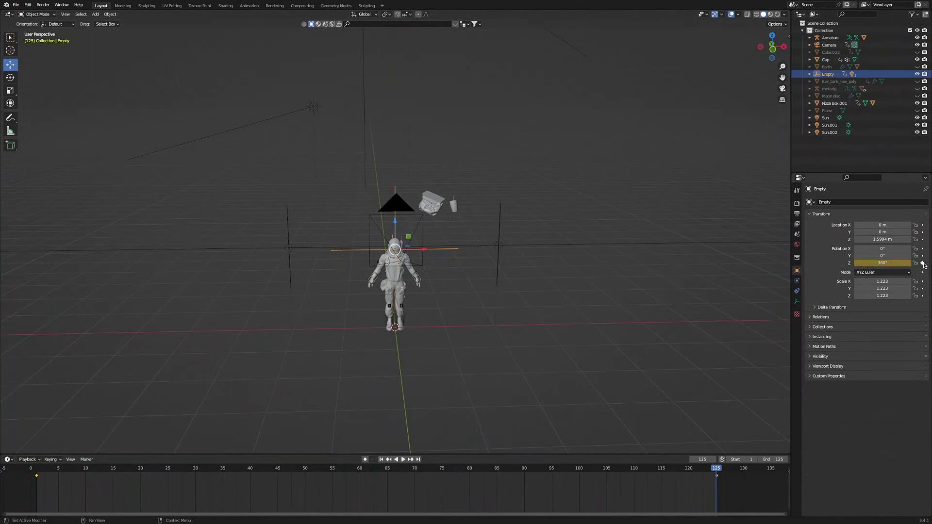
# Play the animation to check the area lights orbiting the astronaut.
pyautogui.click(620, 202)
pyautogui.press('space')
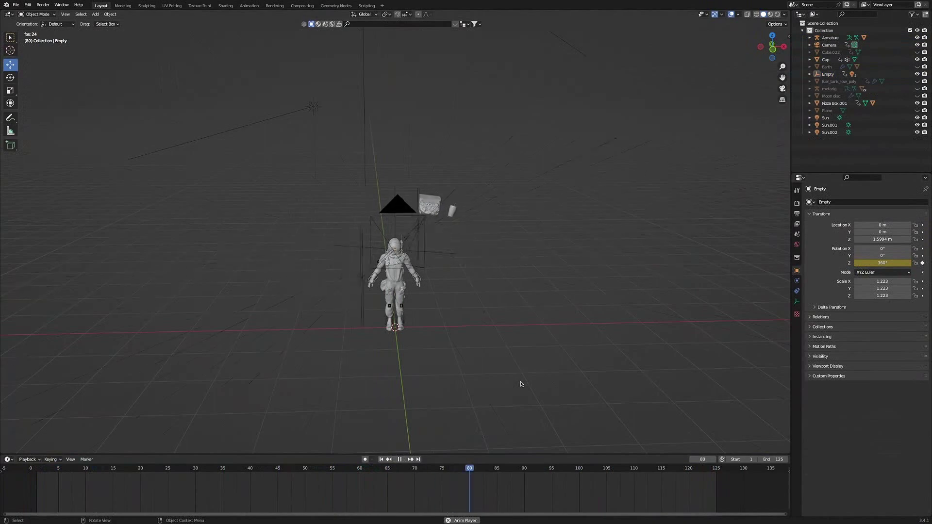
pyautogui.press('space')
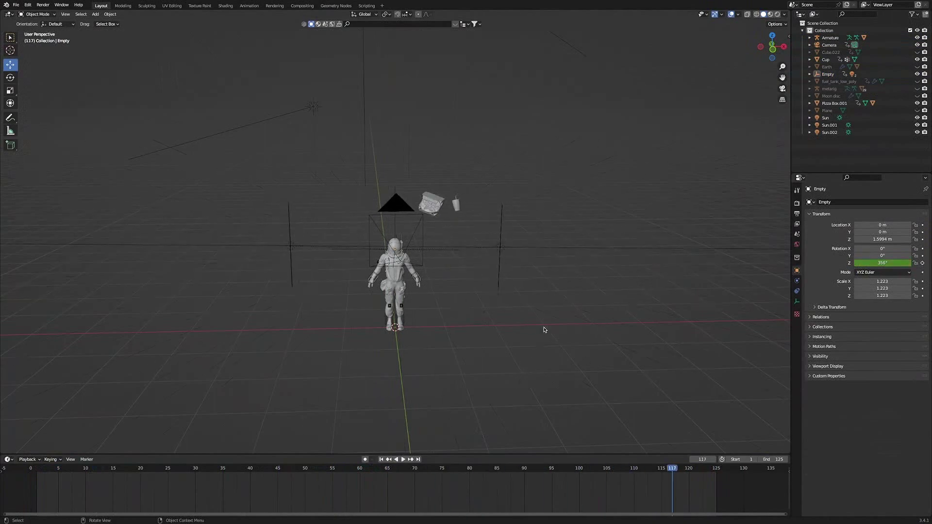
# View the scene through the camera in Material Preview with overlays hidden, and play back the moving light on the astronaut.
pyautogui.click(783, 88)
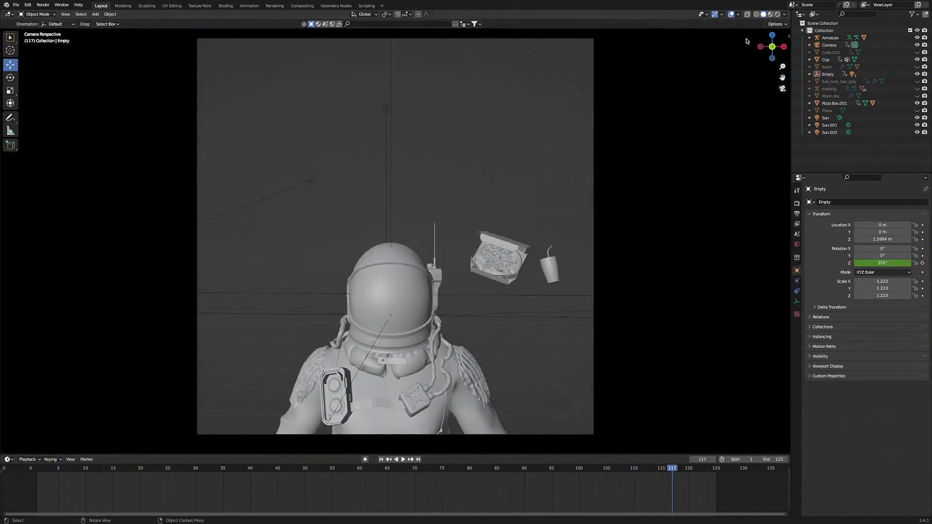
pyautogui.press('z')
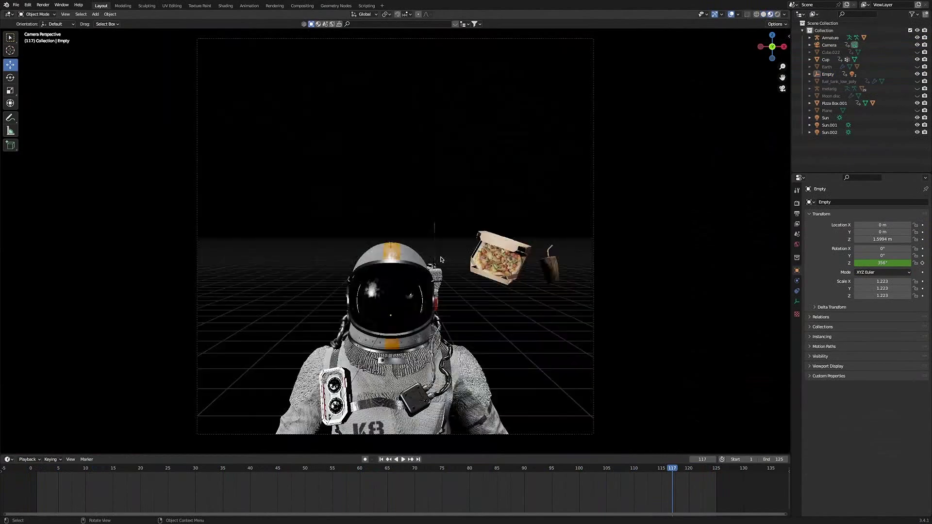
pyautogui.click(731, 14)
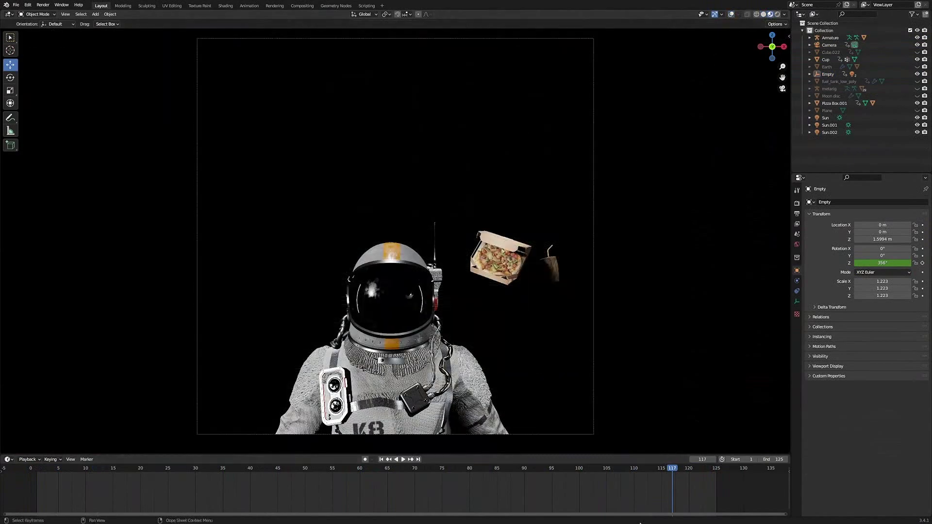
pyautogui.press('space')
pyautogui.press('Escape')
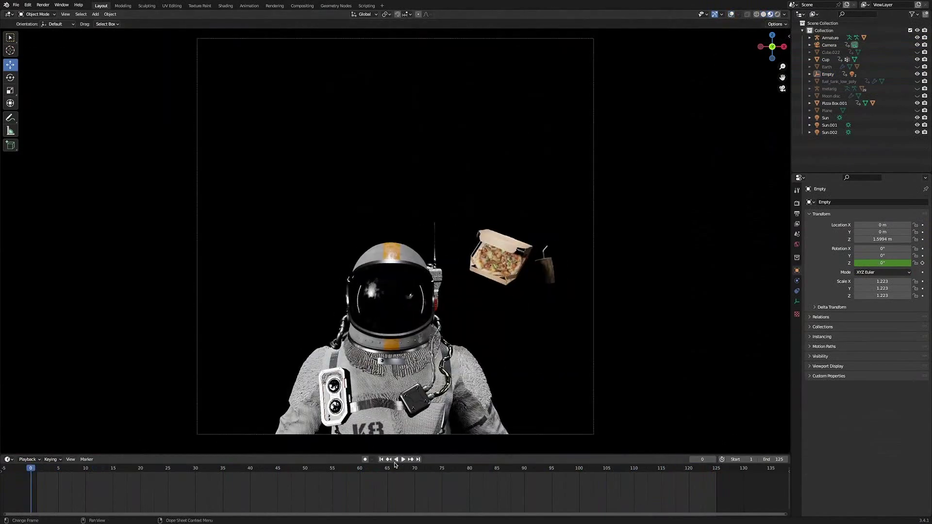
pyautogui.click(403, 460)
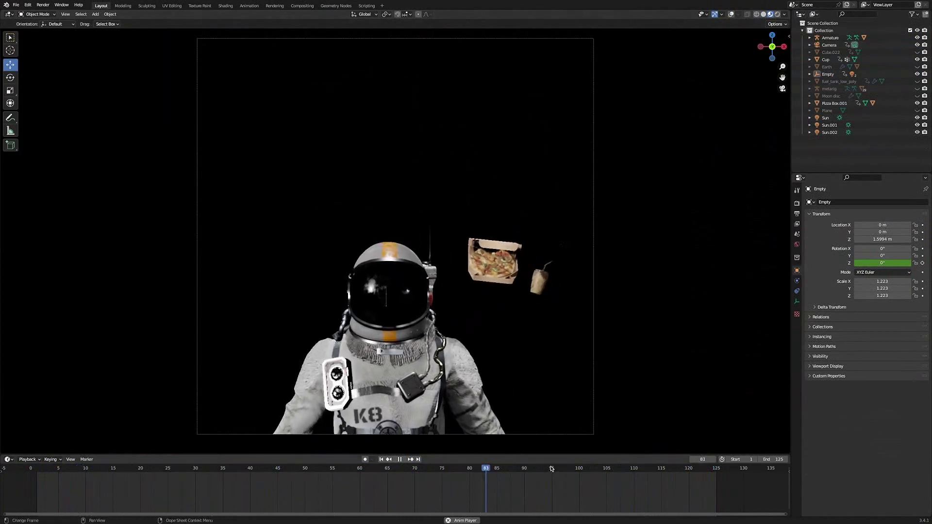
pyautogui.click(402, 460)
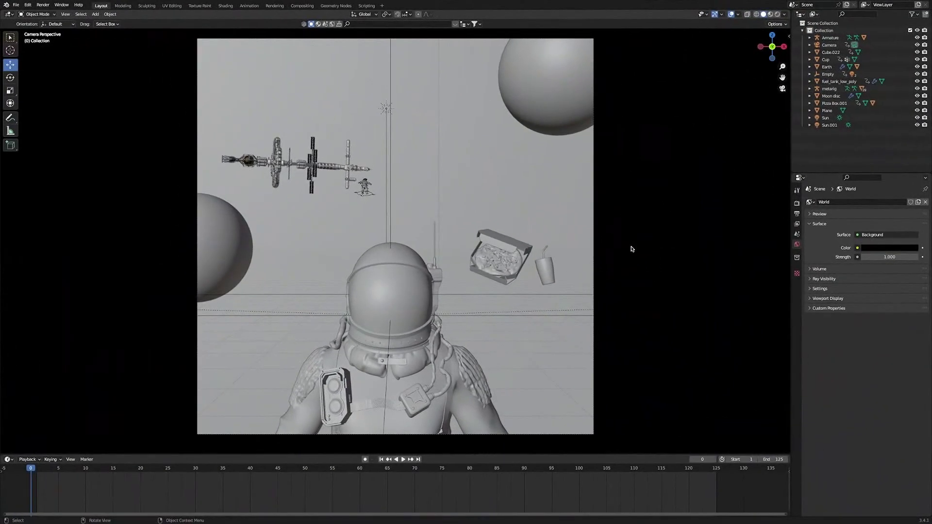
# Enable depth of field in the viewport and on the camera, picking the astronaut's helmet as the focus object.
pyautogui.click(782, 15)
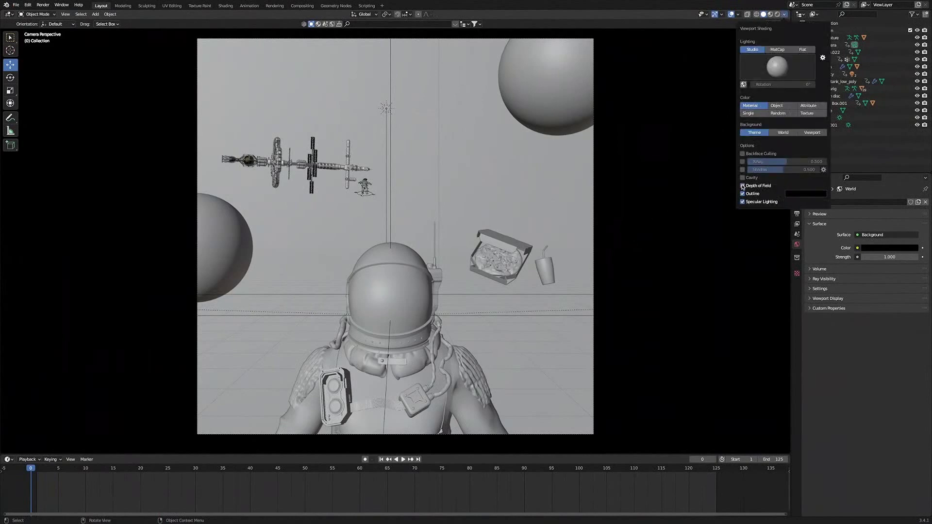
pyautogui.click(503, 42)
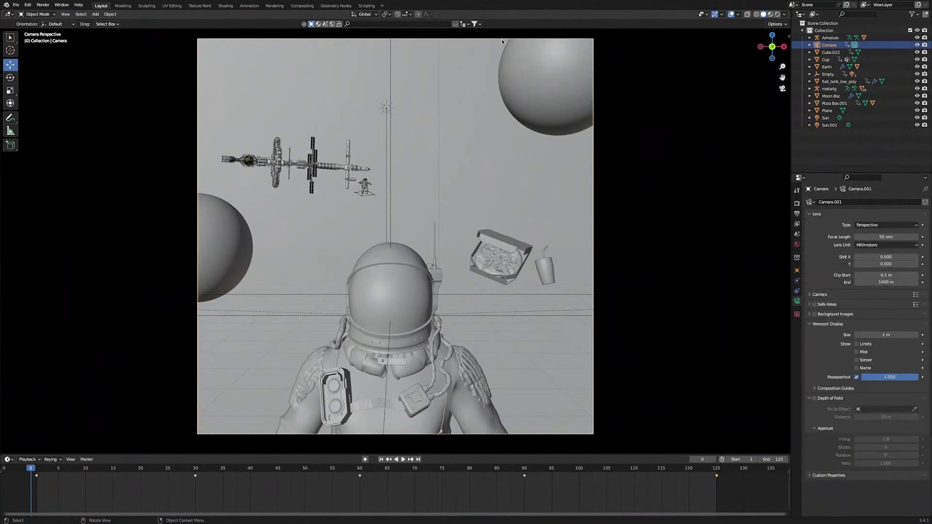
pyautogui.click(815, 398)
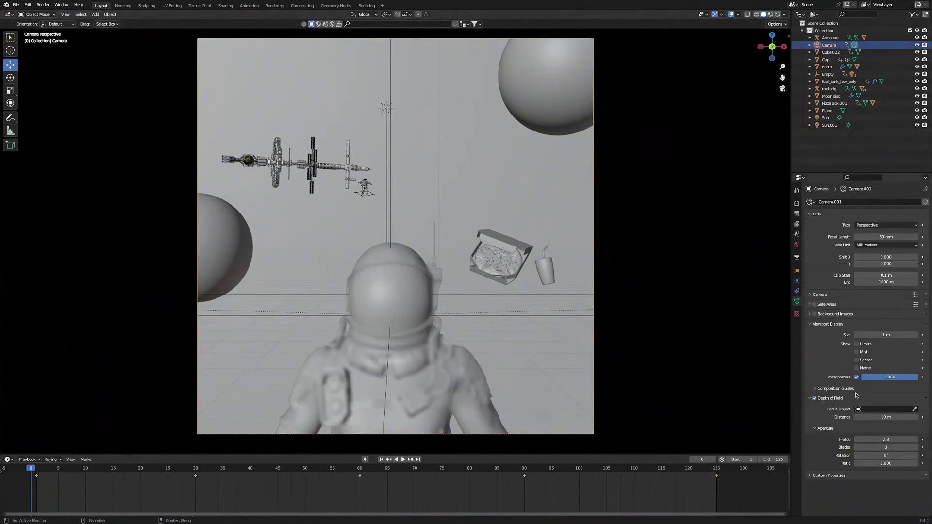
pyautogui.click(915, 410)
pyautogui.click(398, 279)
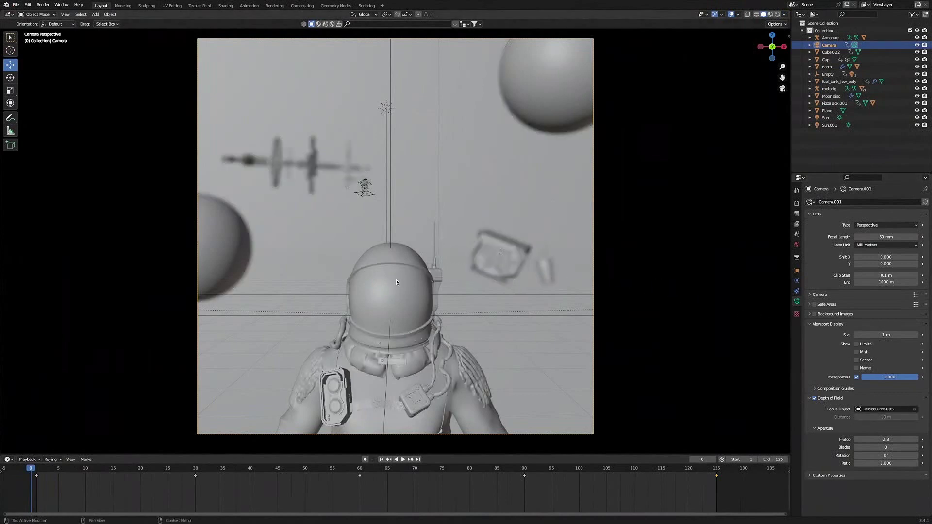
# Set the camera aperture to an F-Stop of 10 with 6 blades.
pyautogui.click(888, 439)
pyautogui.write('10')
pyautogui.press('Return')
pyautogui.click(882, 447)
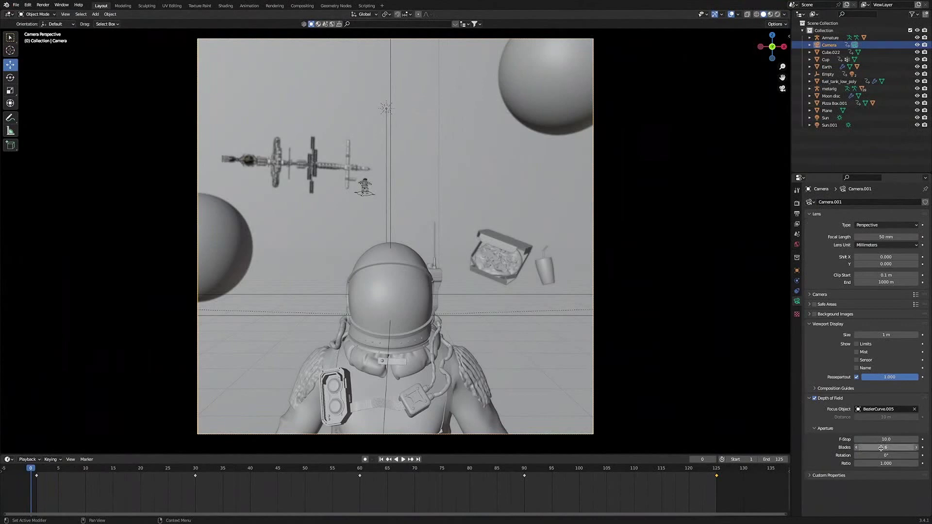
pyautogui.press('Return')
# Play the animation with overlays hidden and check the depth of field, including in Material Preview.
pyautogui.press('space')
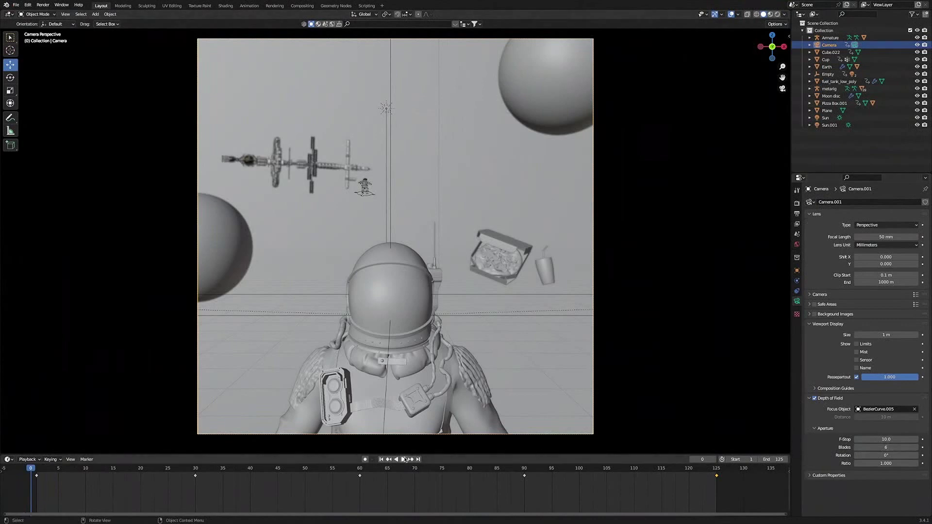
pyautogui.click(731, 15)
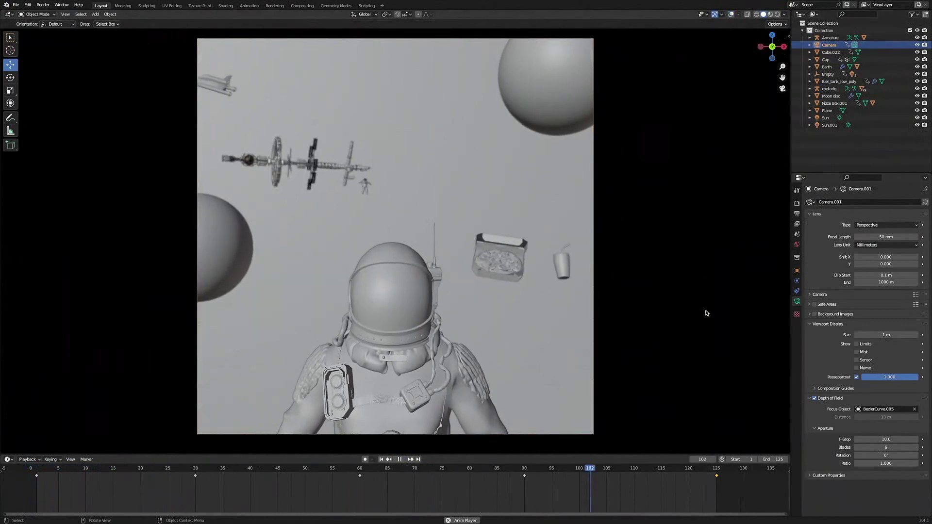
pyautogui.press('space')
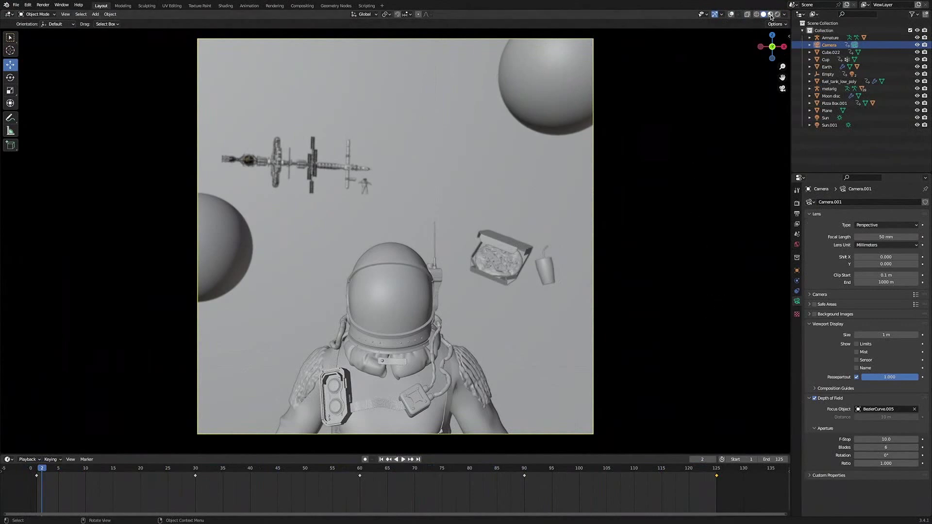
pyautogui.click(771, 15)
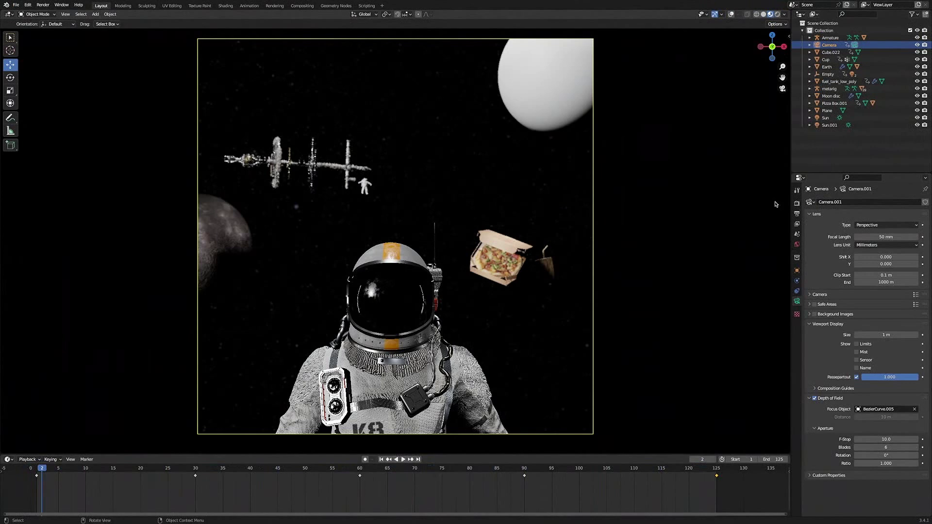
# Set the color management look to Medium Low Contrast and return the timeline to frame 0.
pyautogui.click(797, 203)
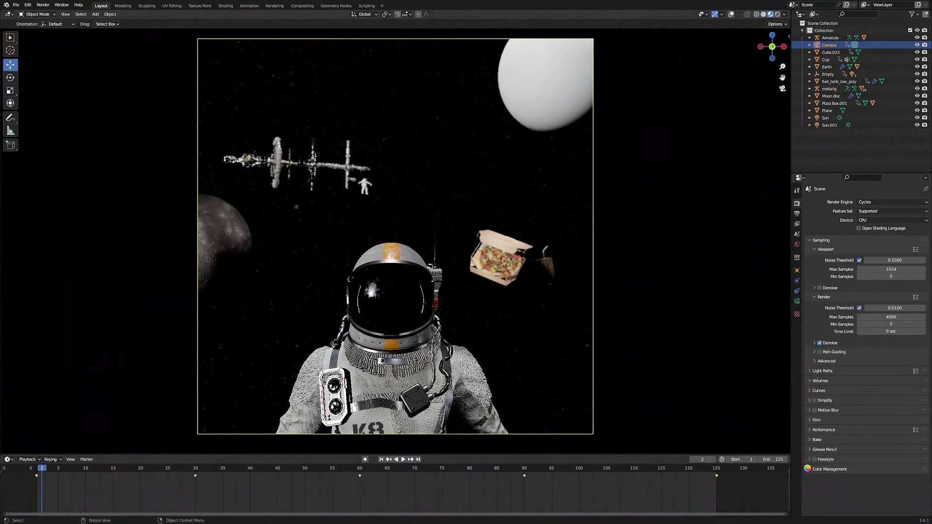
pyautogui.click(807, 469)
pyautogui.scroll(-2, 808, 457)
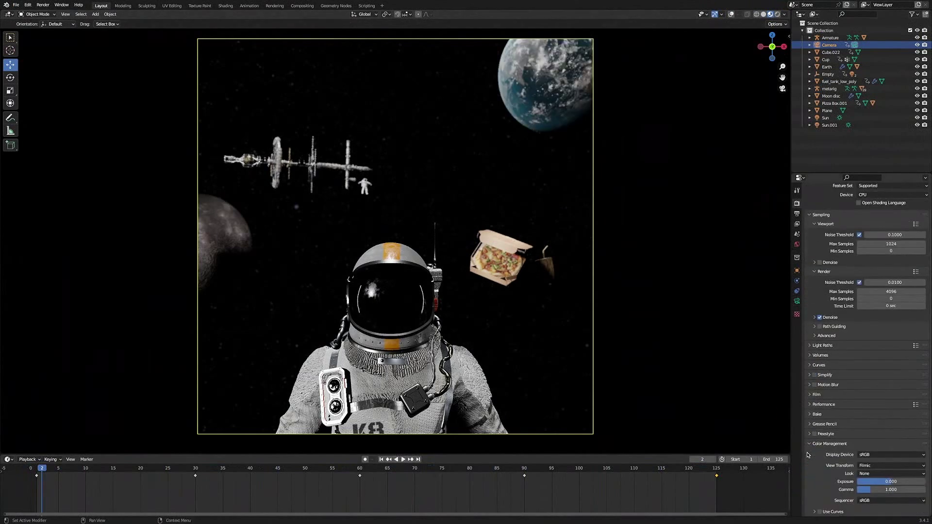
pyautogui.click(873, 474)
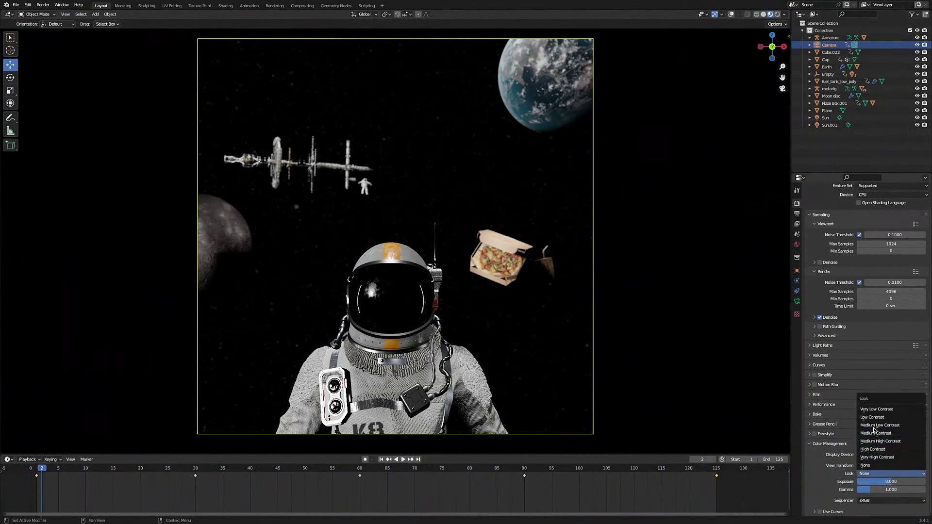
pyautogui.click(875, 425)
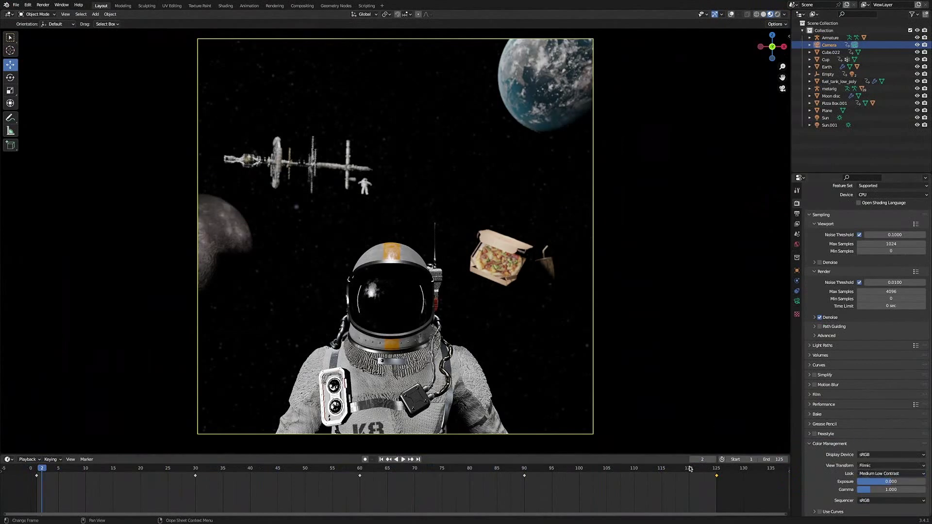
pyautogui.press('Left')
pyautogui.press('Left')
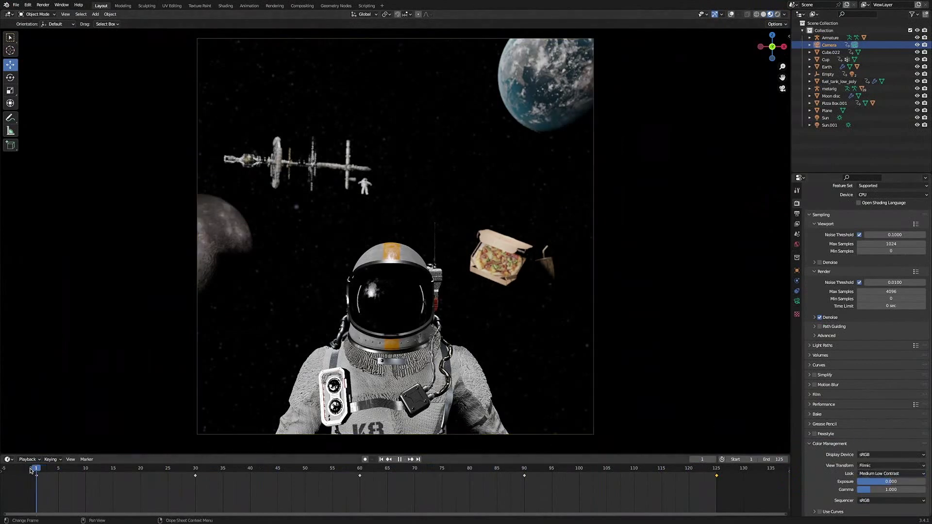
# Set the render output location to the AA folder in Downloads.
pyautogui.click(797, 215)
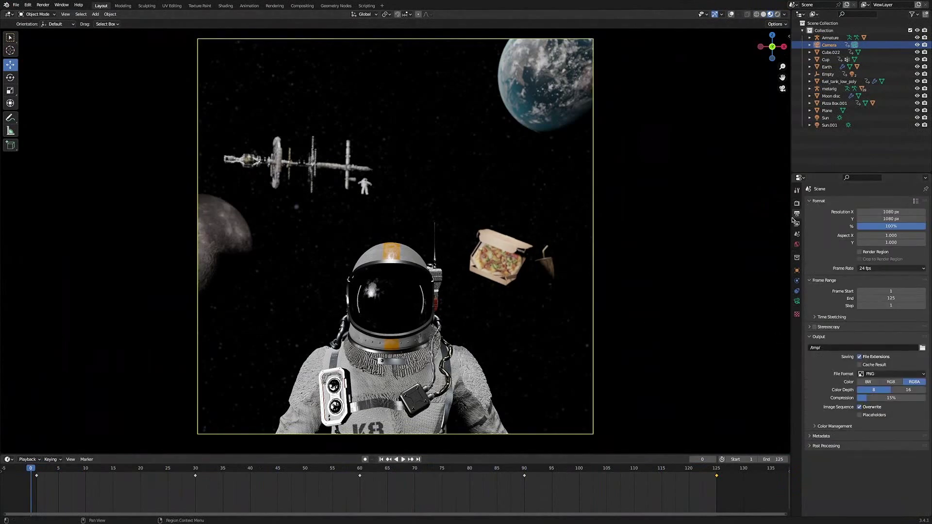
pyautogui.click(923, 349)
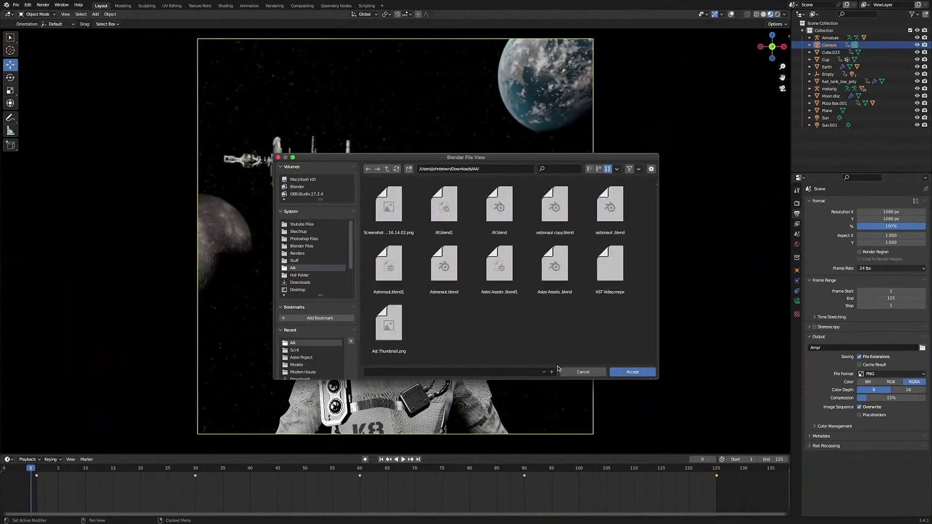
pyautogui.click(631, 372)
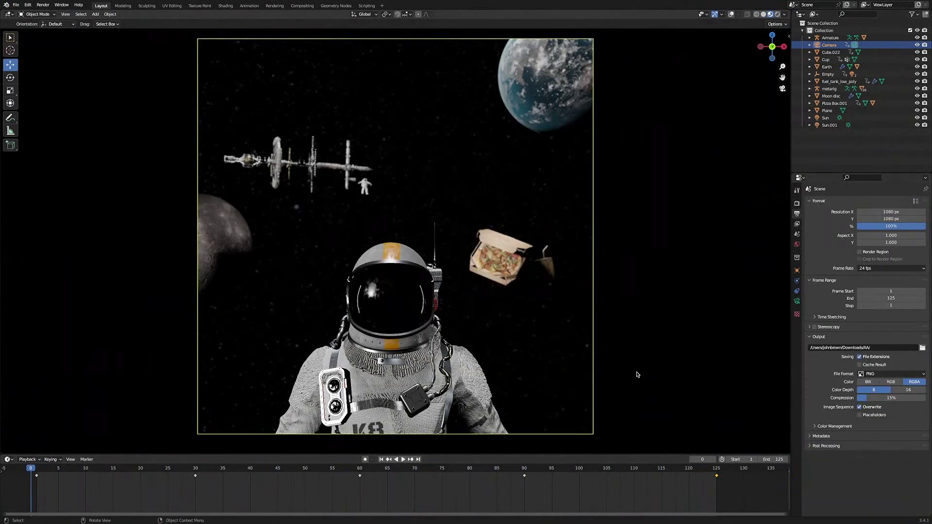
# Set the render's maximum samples to 300 and start rendering the animation.
pyautogui.click(799, 227)
pyautogui.click(797, 203)
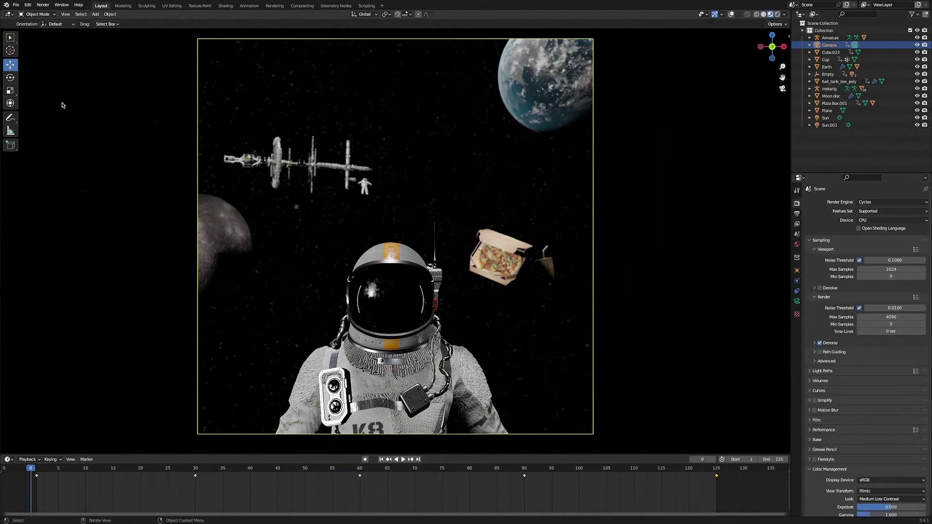
pyautogui.click(892, 317)
pyautogui.write('300')
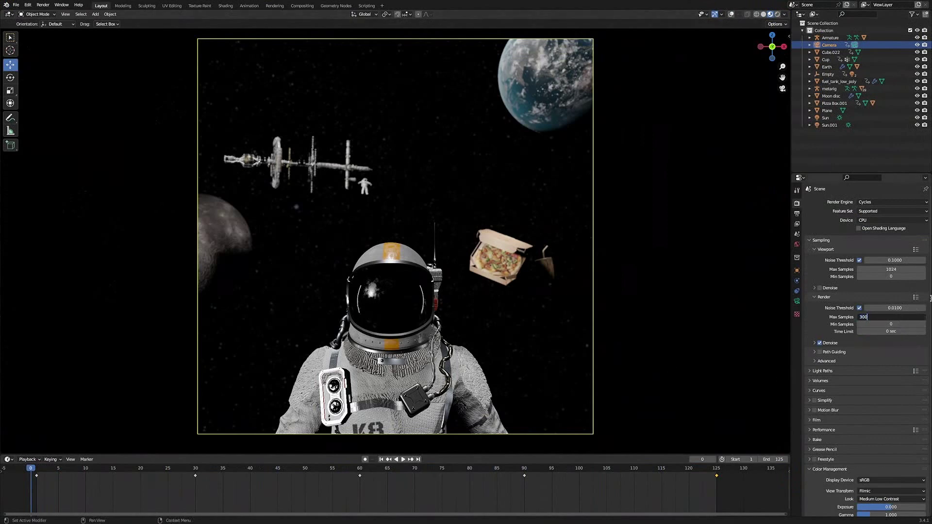
pyautogui.press('Return')
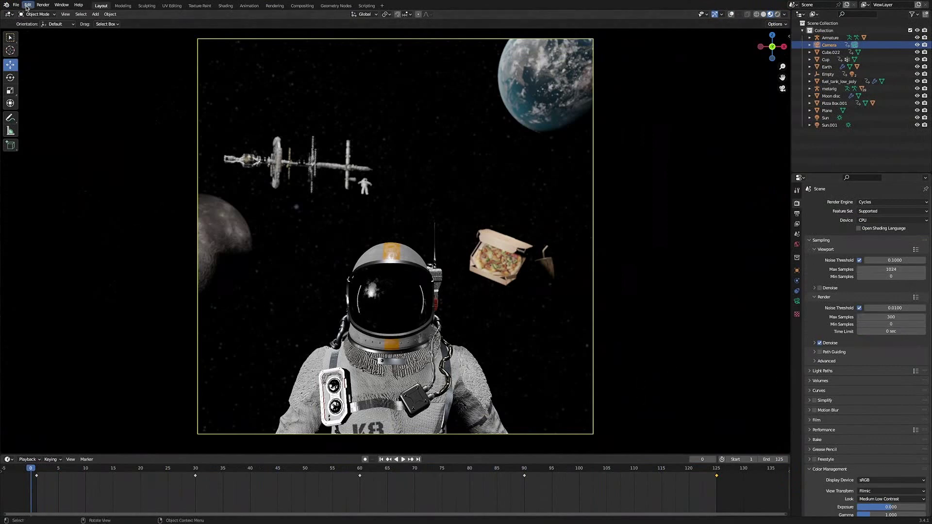
pyautogui.click(43, 5)
pyautogui.click(41, 21)
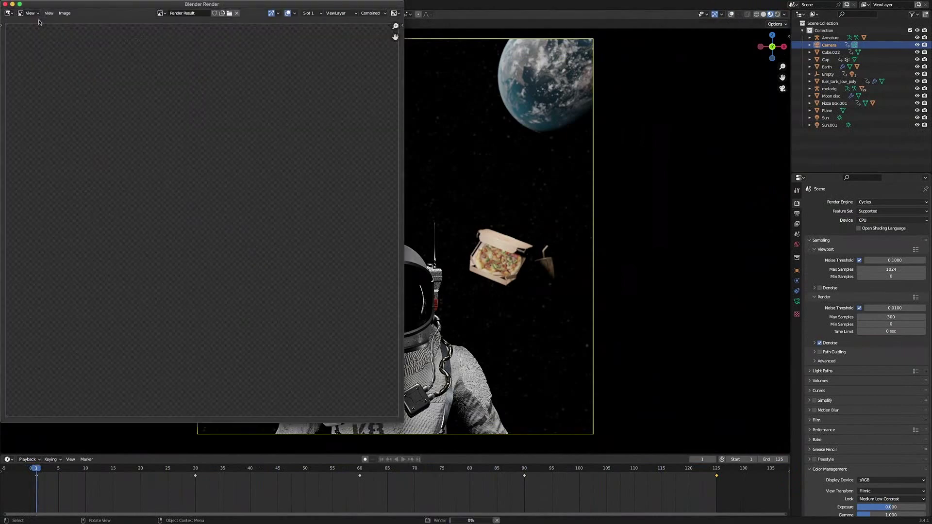